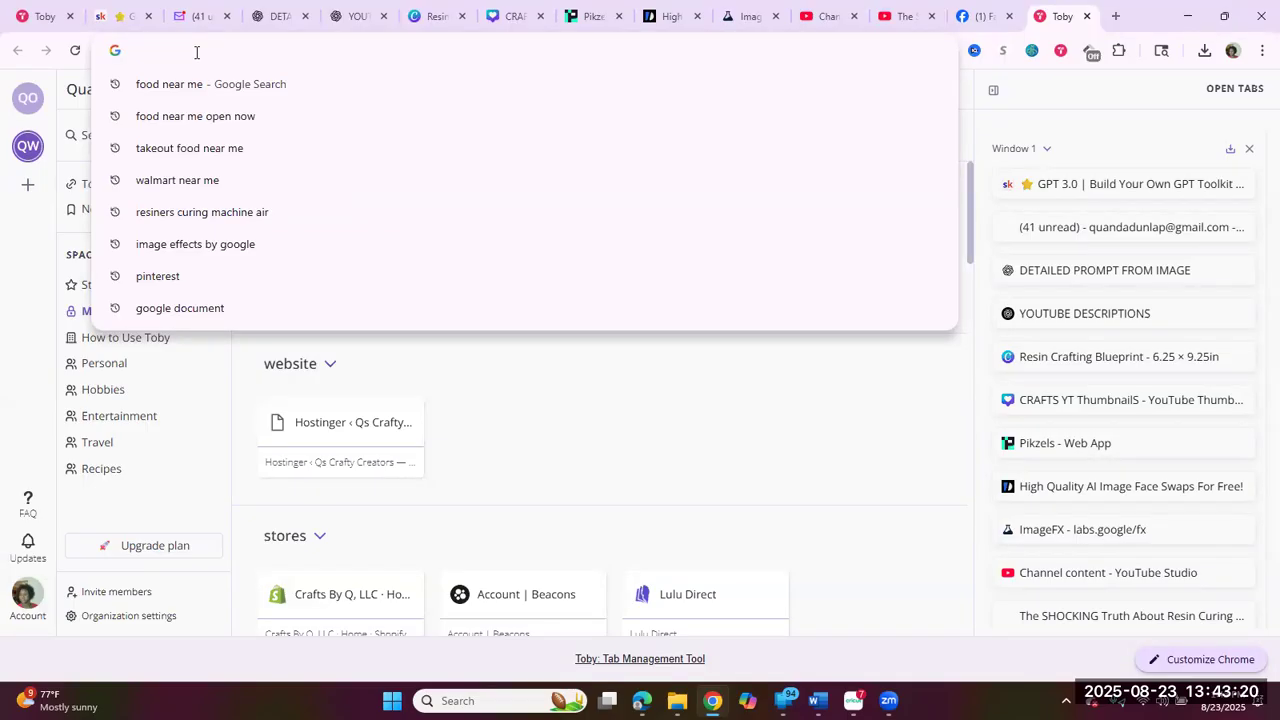
- Search Google for 'full size african american woman', correcting the typos
text(full sig)
key(BackSpace)
text(ze afti)
key(BackSpace)
key(BackSpace)
text(ri)
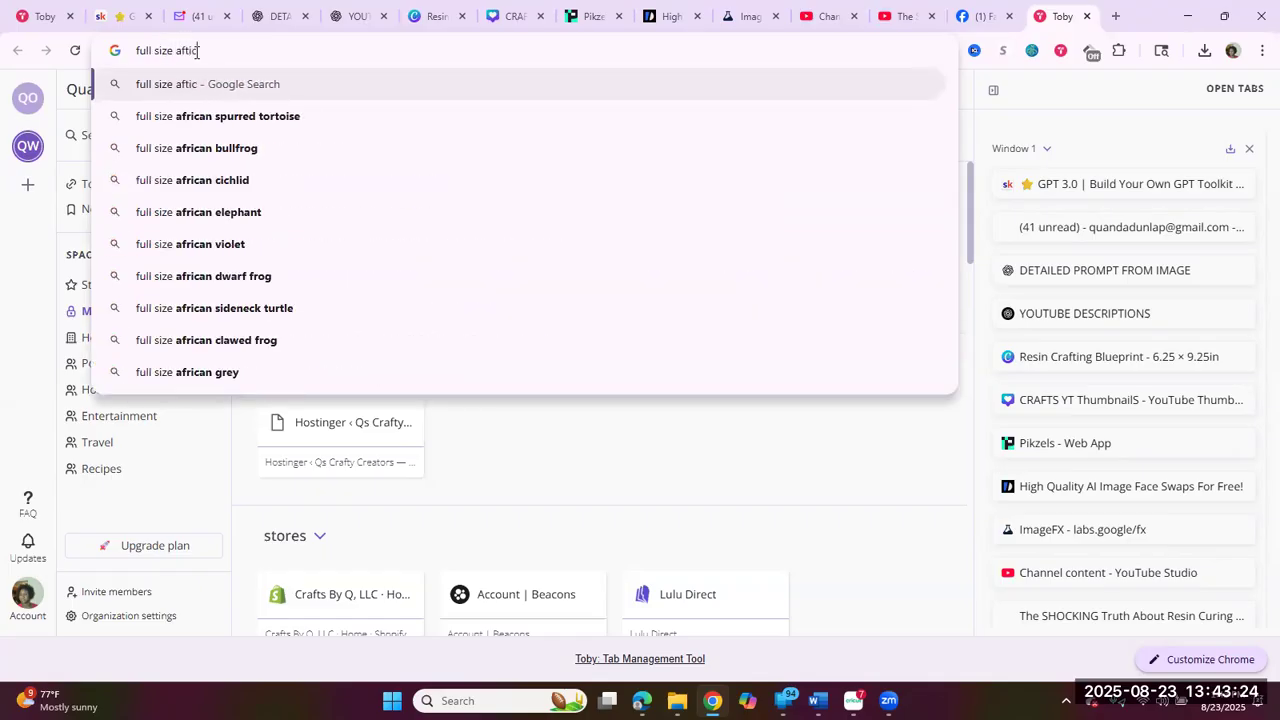
text(can)
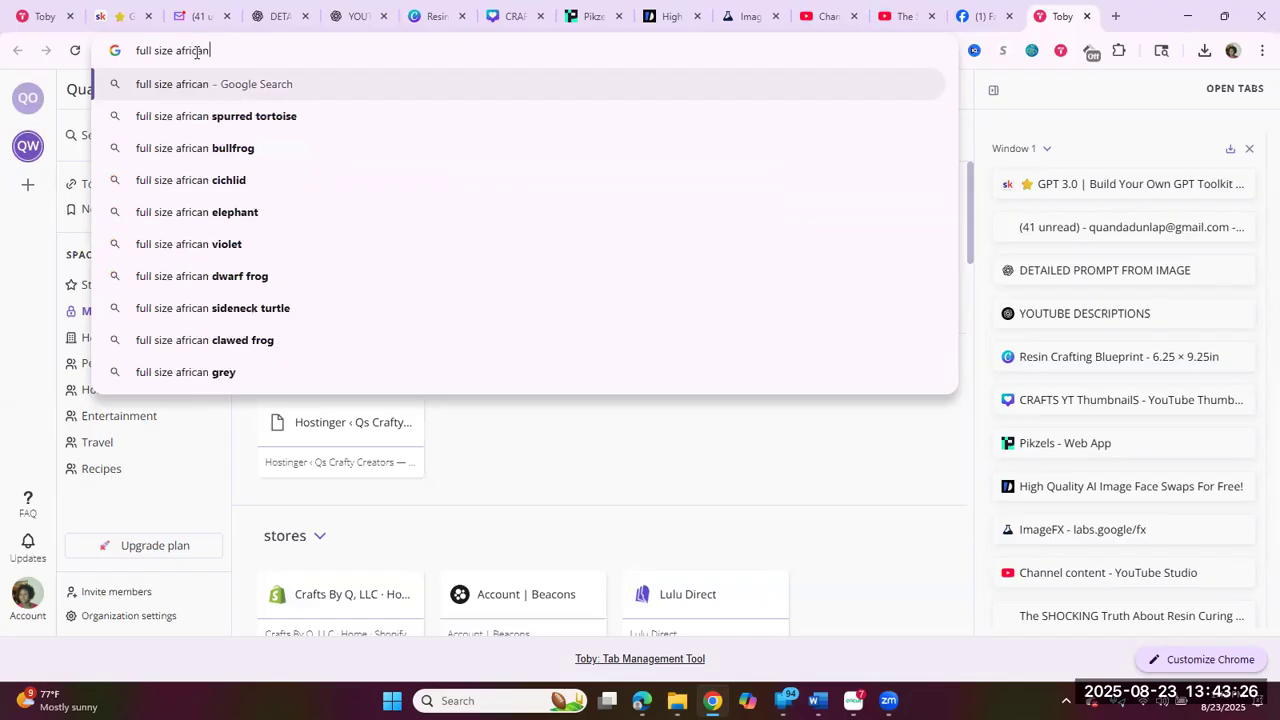
text( american w)
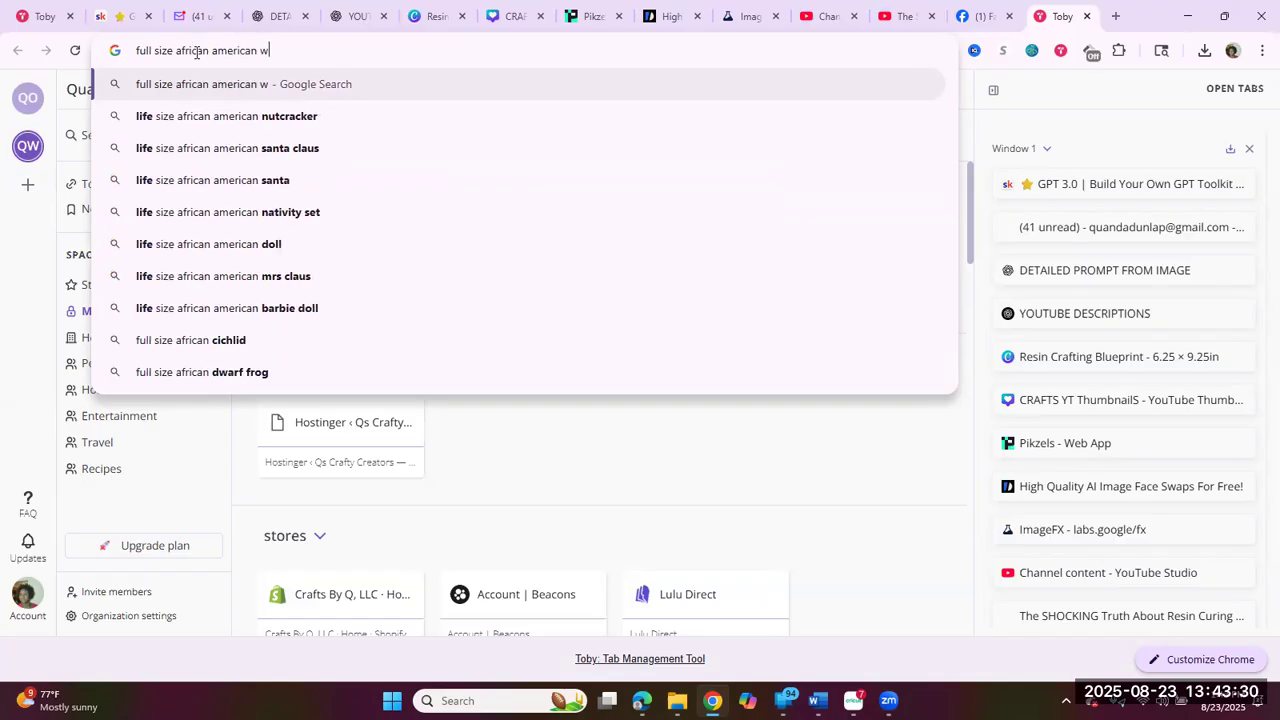
text(oman)
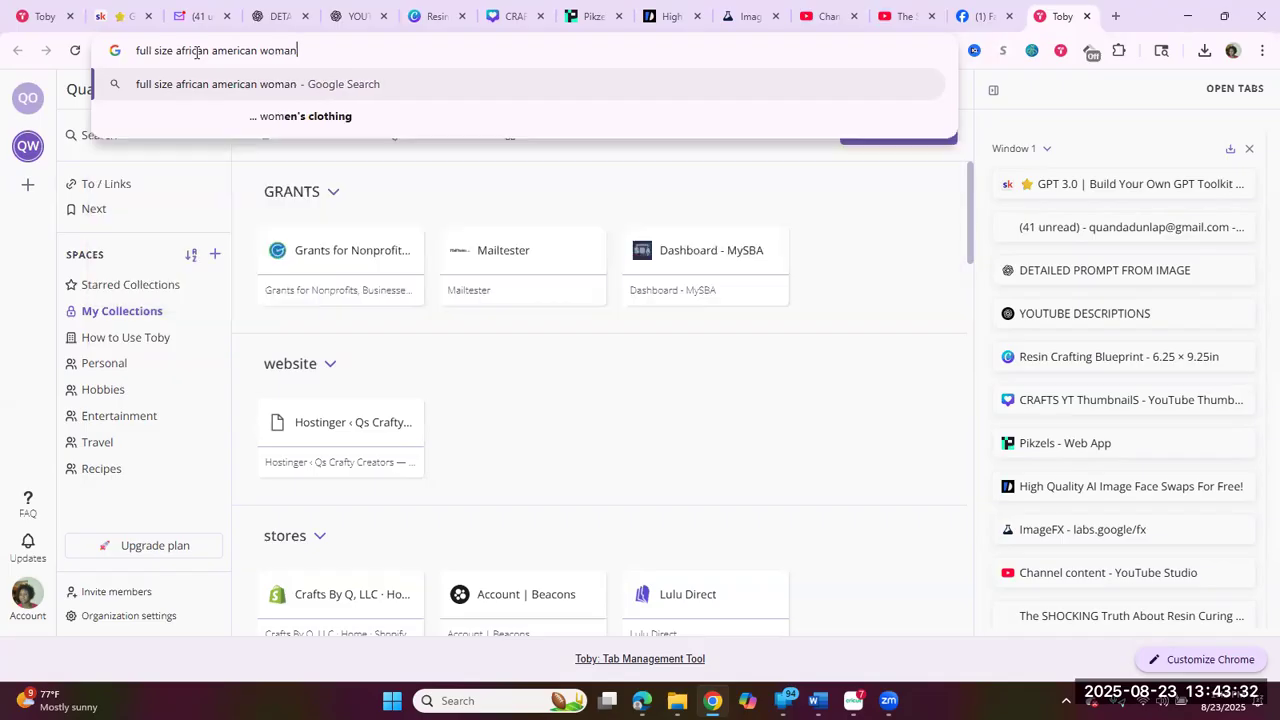
key(Return)
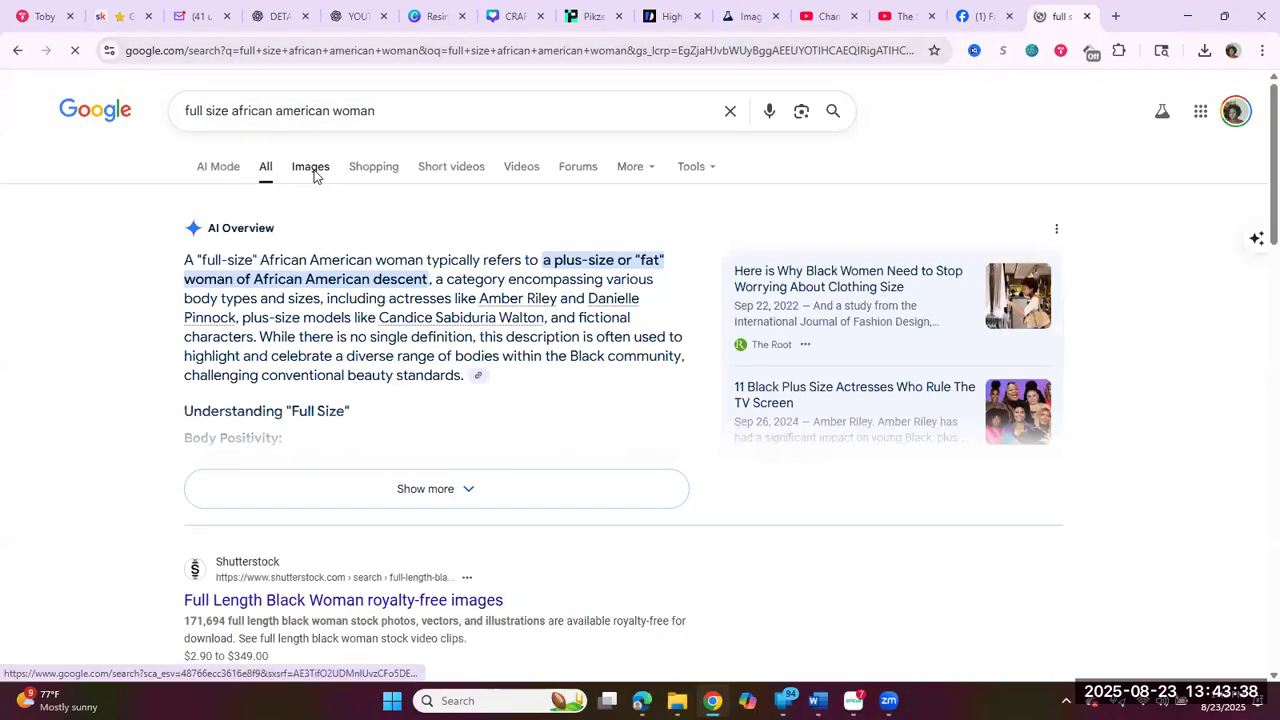
- Switch to image results for 'full size african american woman' and browse the photo grid
click(313, 176)
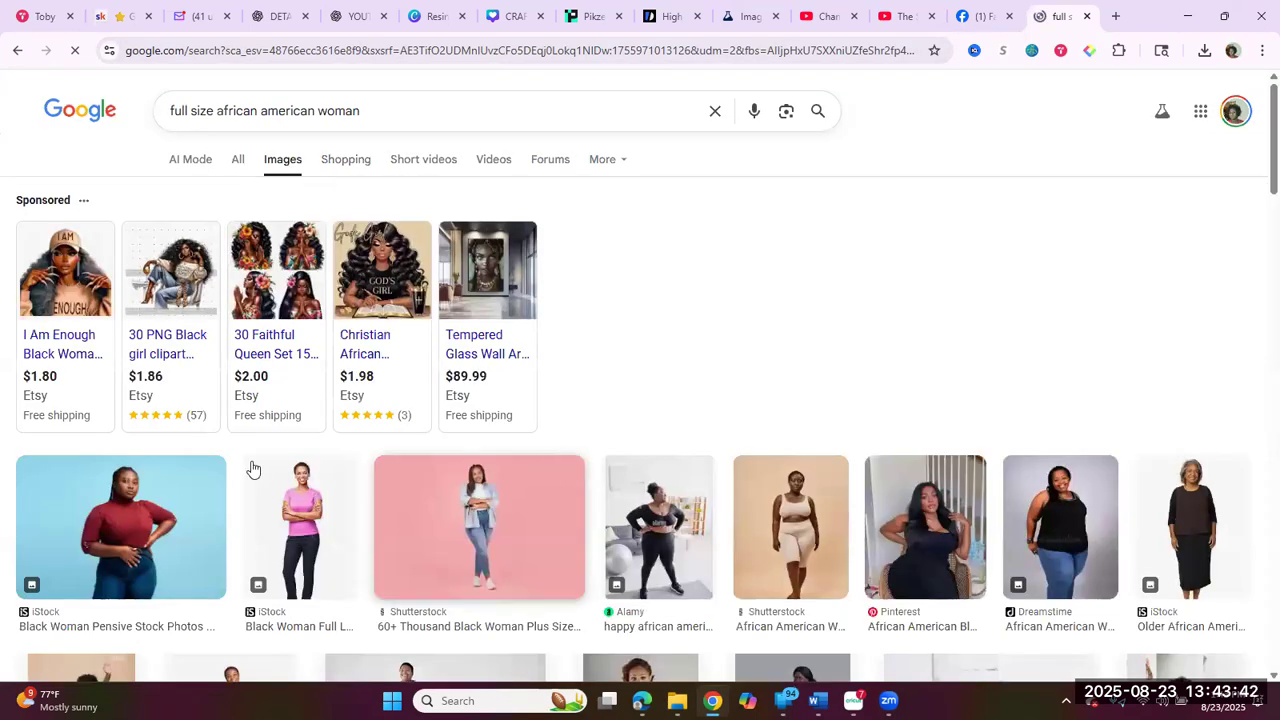
scroll(563, 395, down, 4)
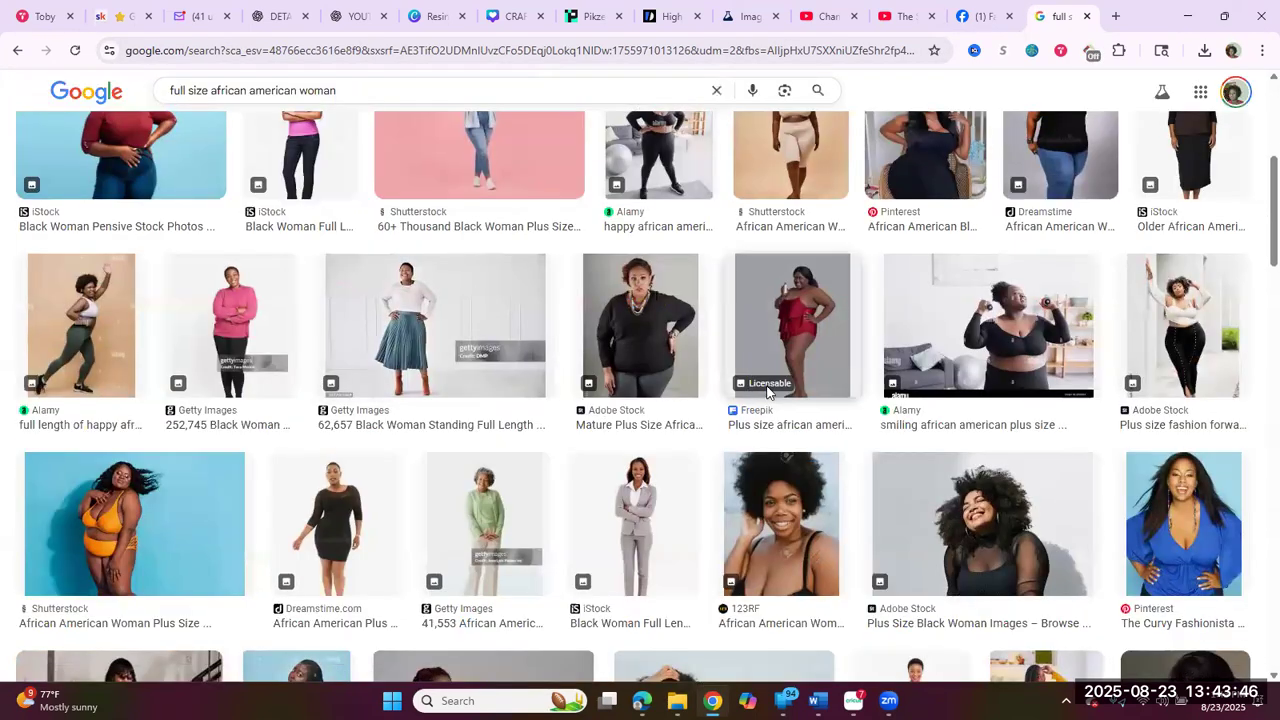
scroll(768, 390, down, 2)
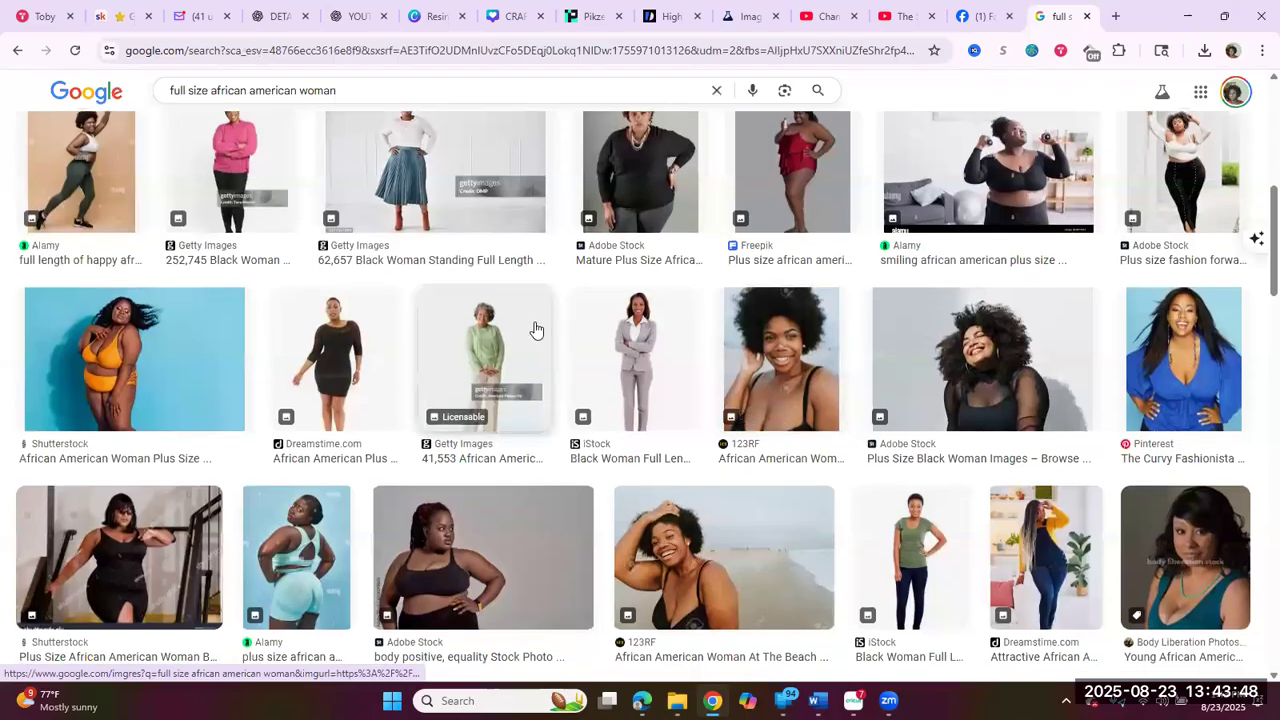
scroll(536, 330, down, 2)
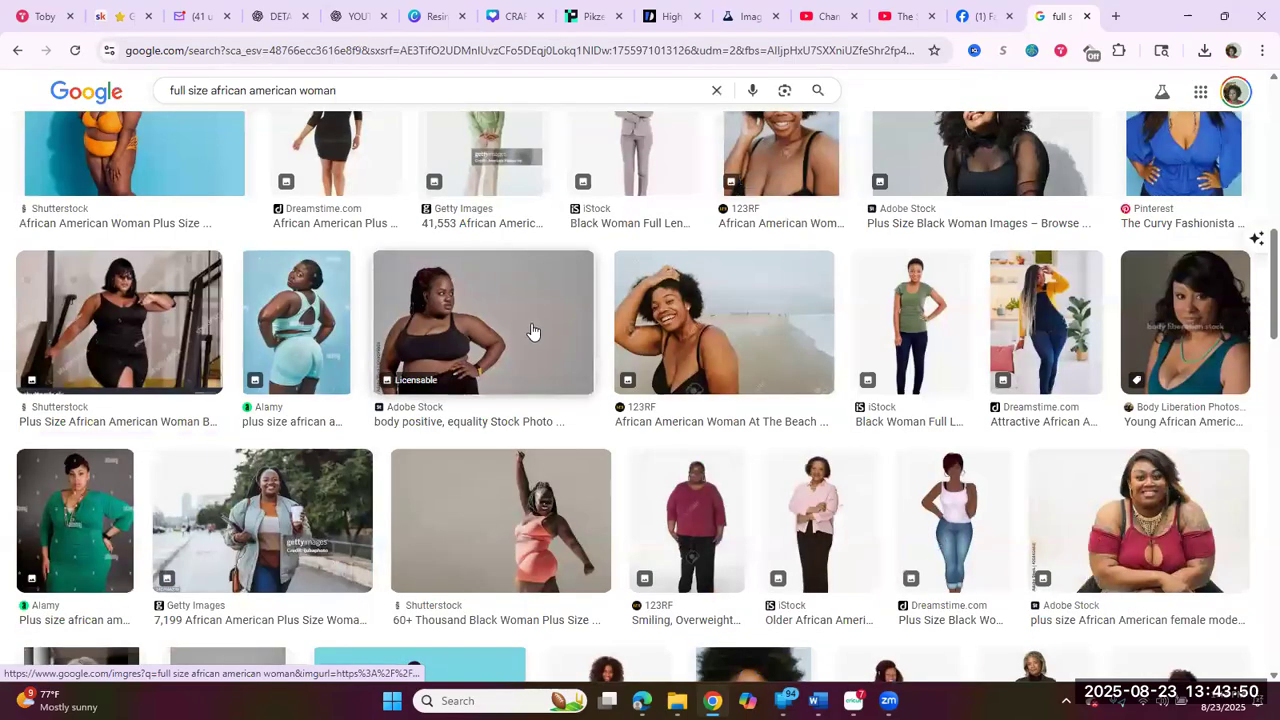
scroll(531, 334, down, 3)
scroll(546, 349, down, 3)
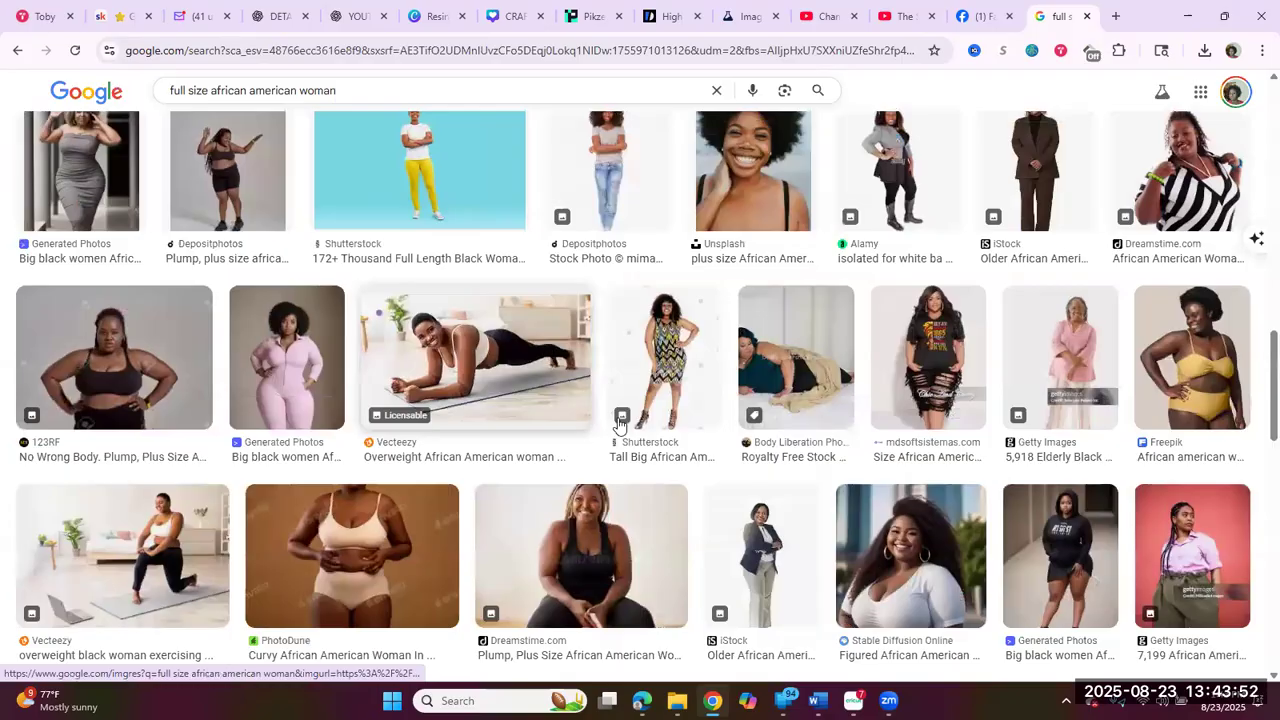
scroll(617, 423, down, 2)
scroll(621, 427, down, 3)
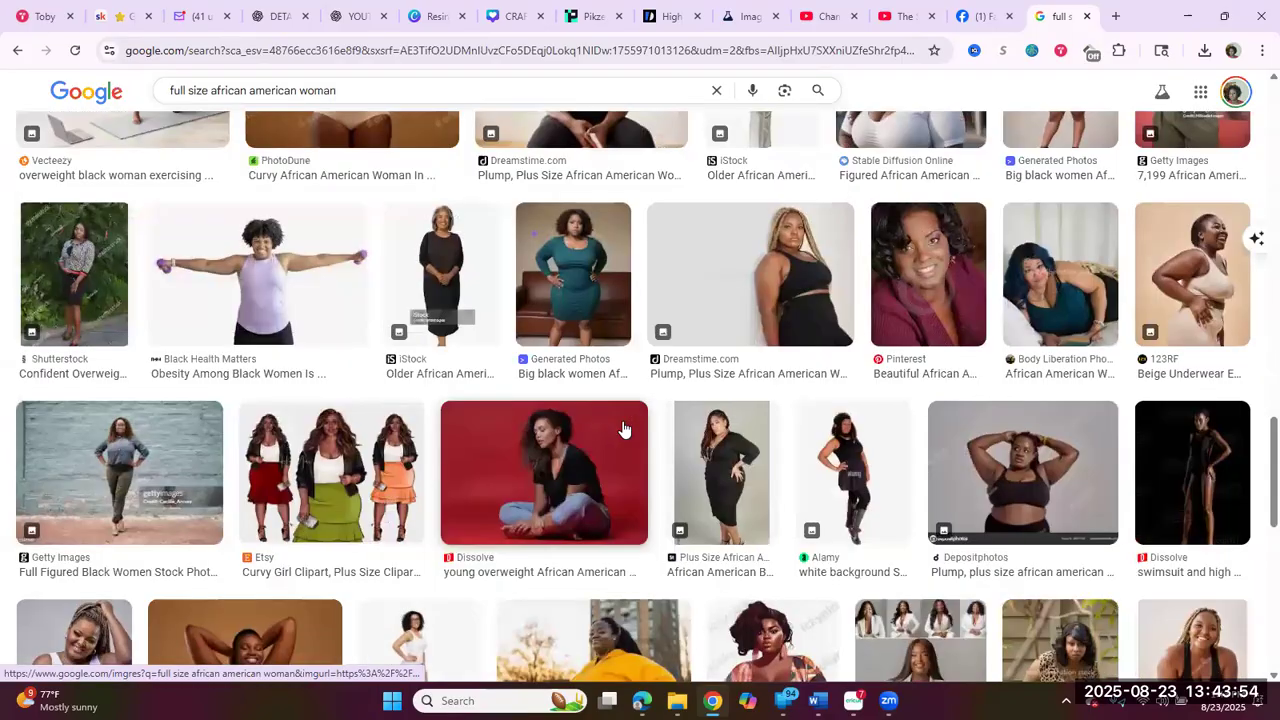
scroll(623, 429, down, 1)
scroll(623, 429, down, 3)
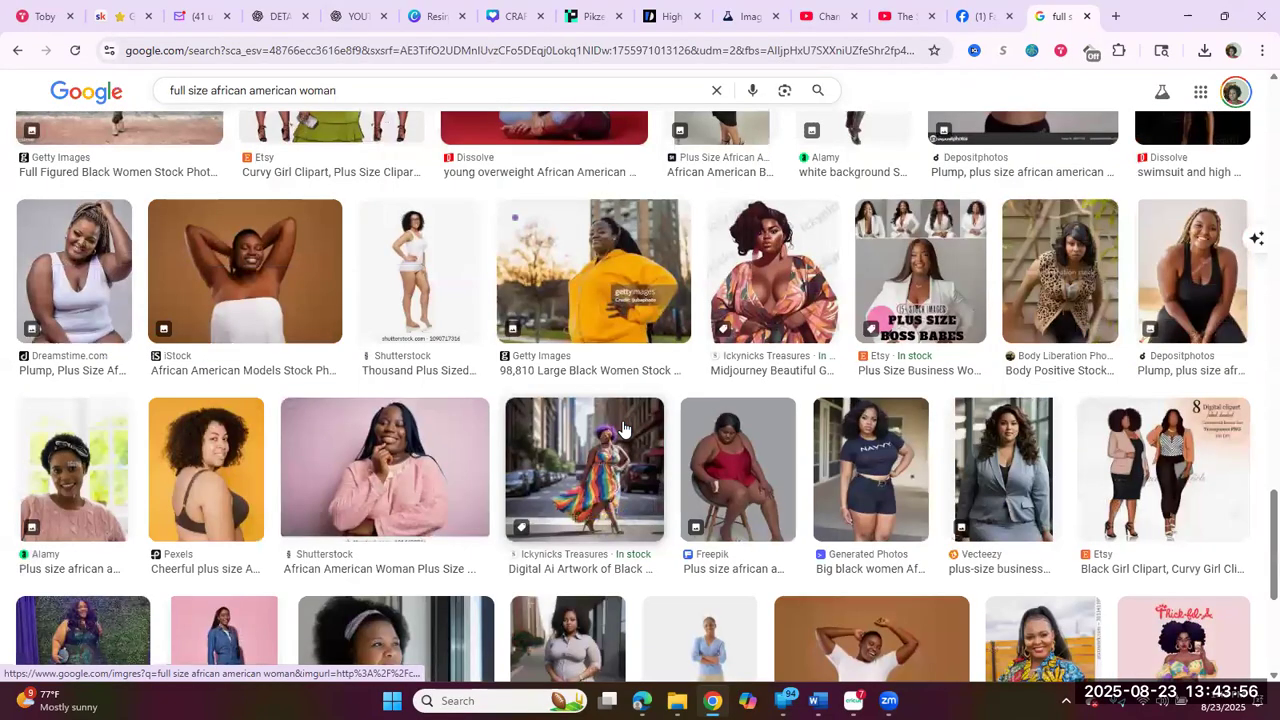
scroll(622, 429, down, 2)
scroll(849, 303, down, 1)
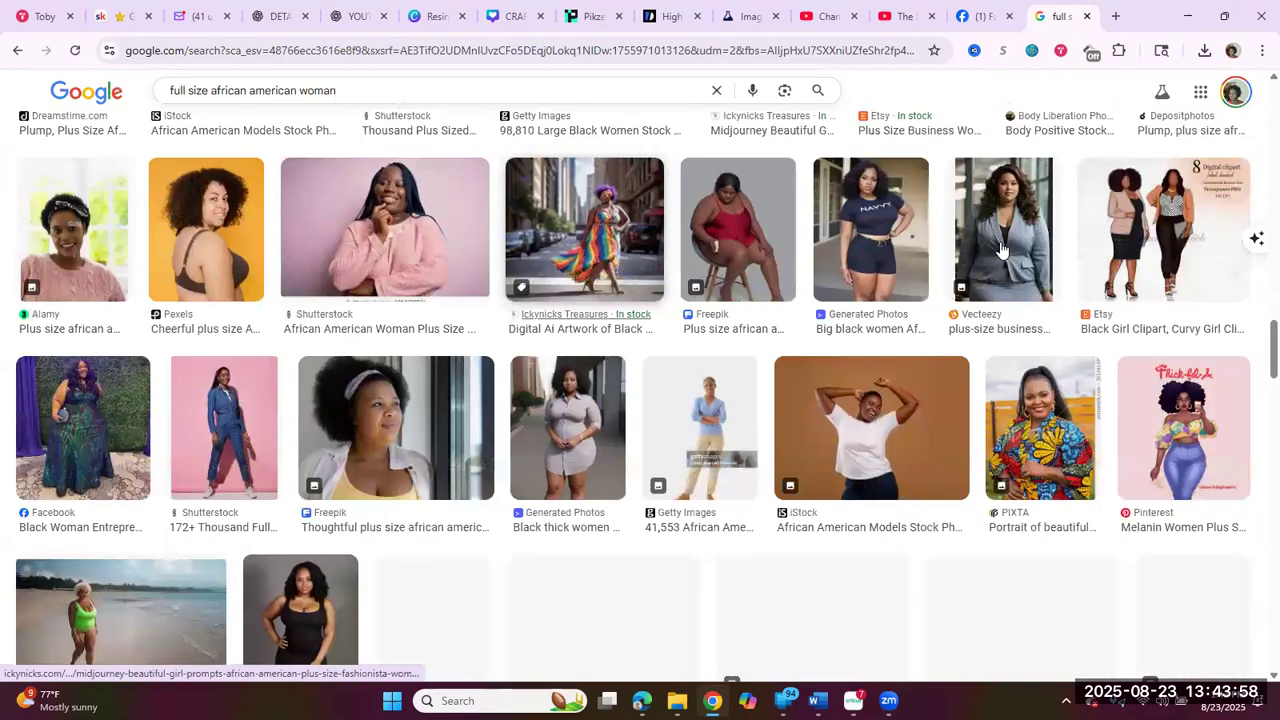
scroll(689, 385, down, 1)
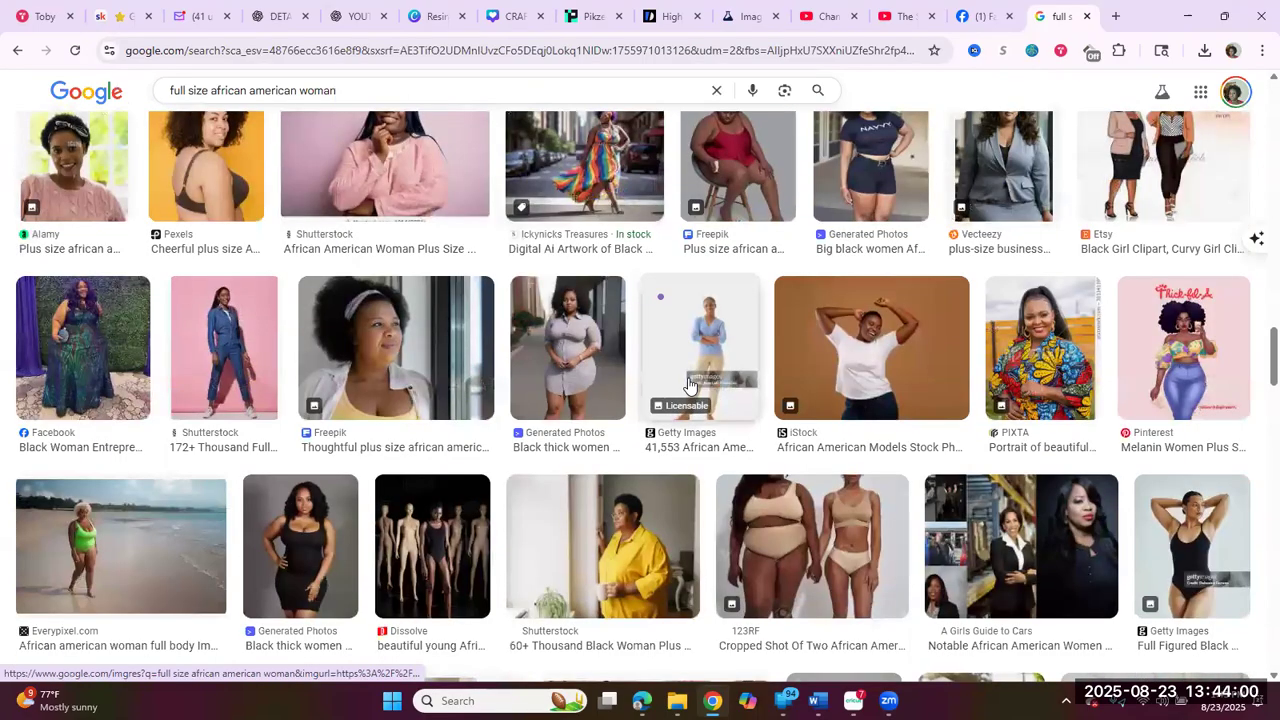
scroll(689, 385, down, 2)
scroll(689, 385, down, 2)
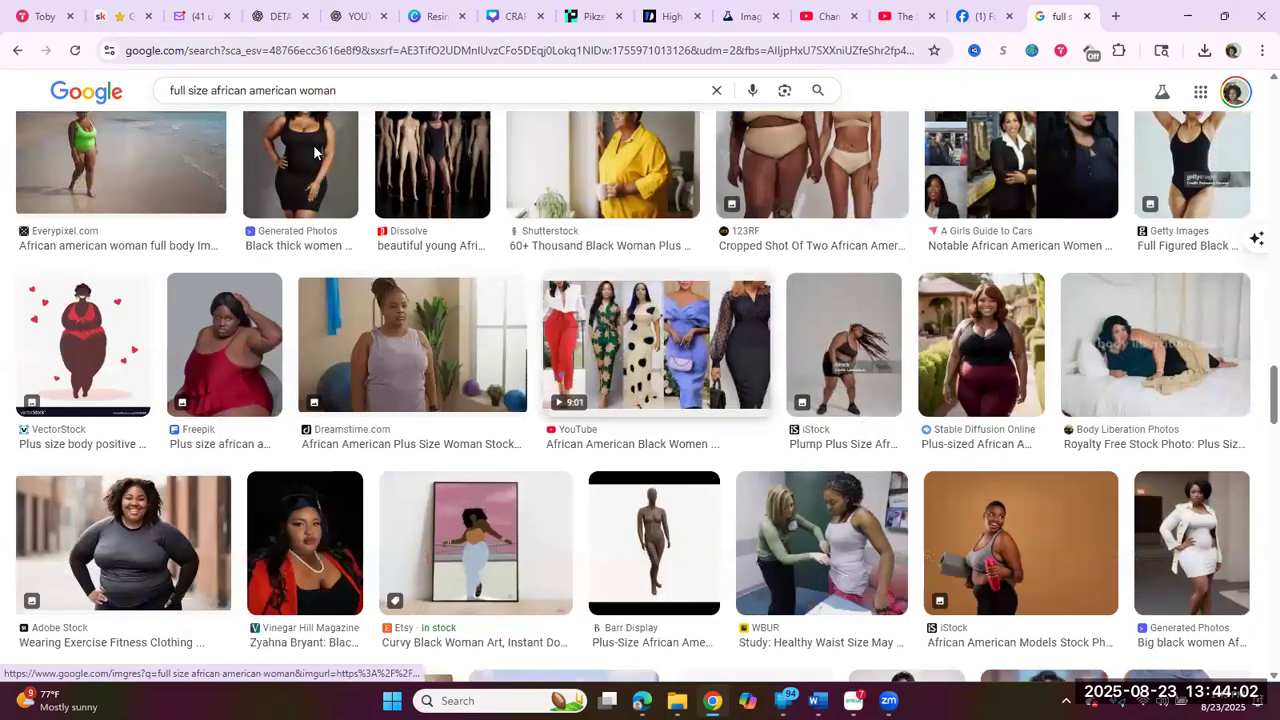
scroll(314, 152, down, 3)
scroll(320, 162, down, 3)
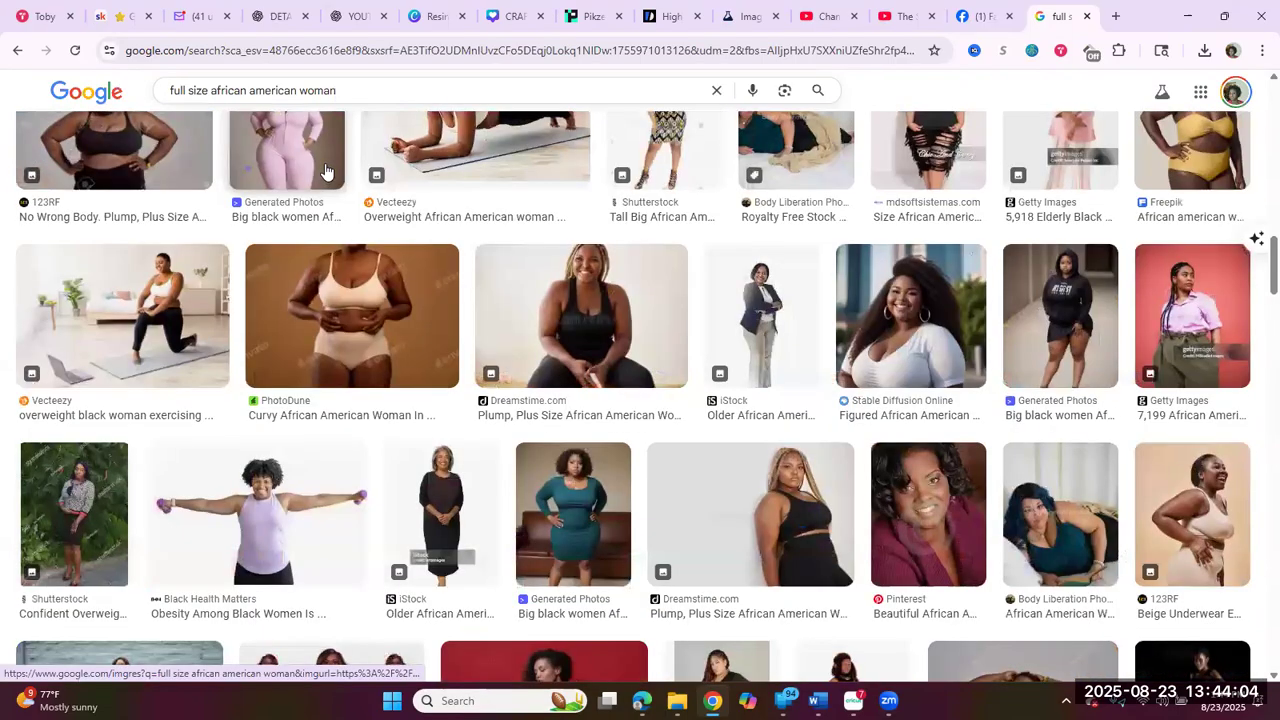
scroll(325, 172, up, 4)
scroll(320, 165, up, 4)
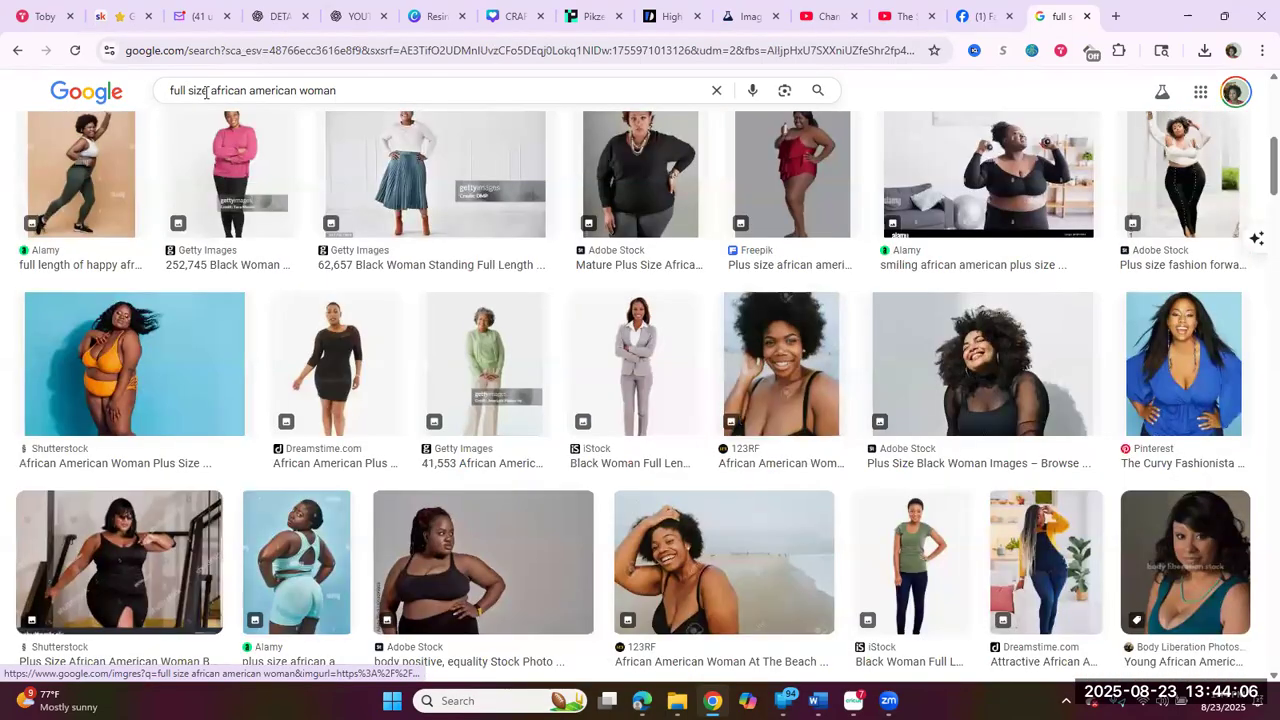
- Replace 'size' with 'length' in the image query and browse the new results
double_click(198, 90)
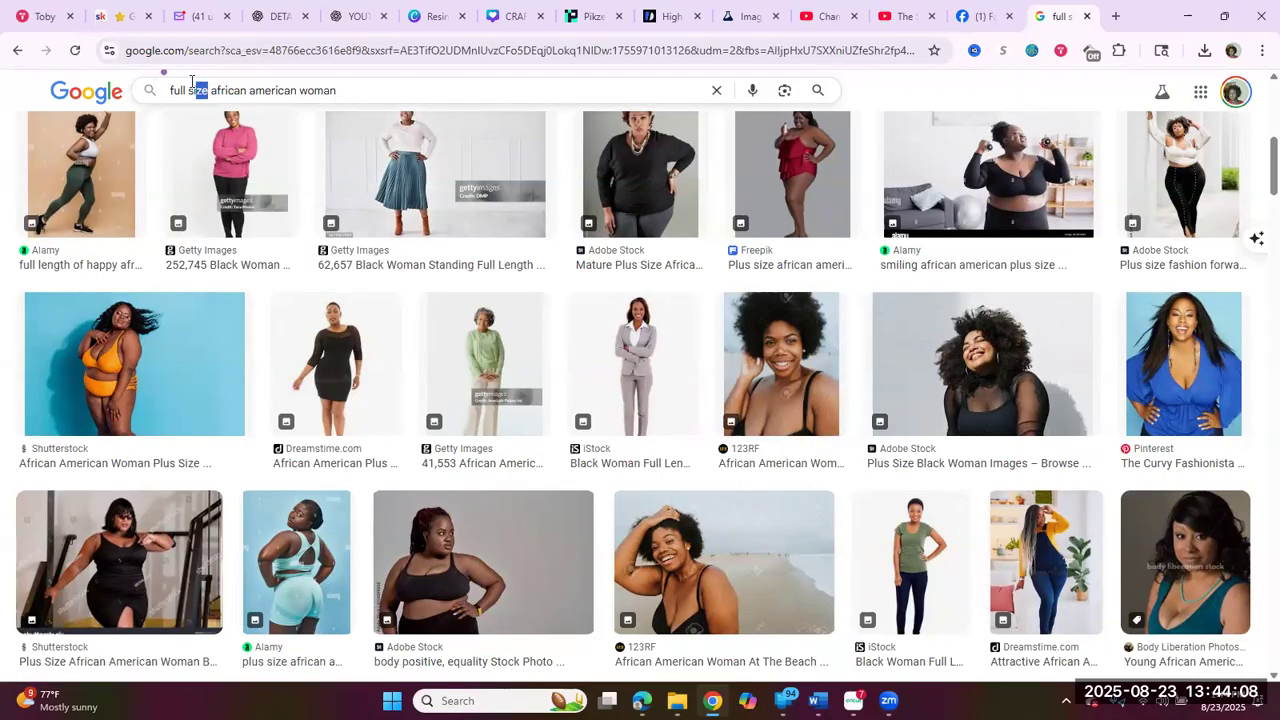
key(BackSpace)
text(length)
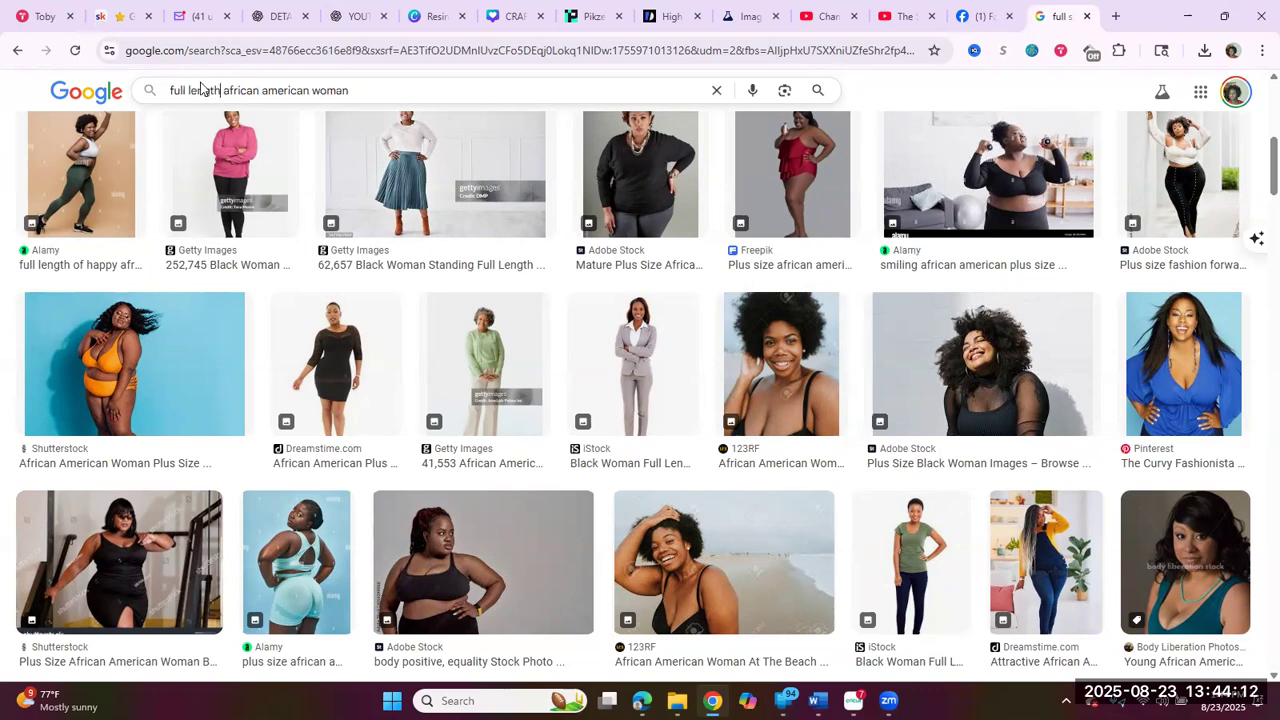
key(Return)
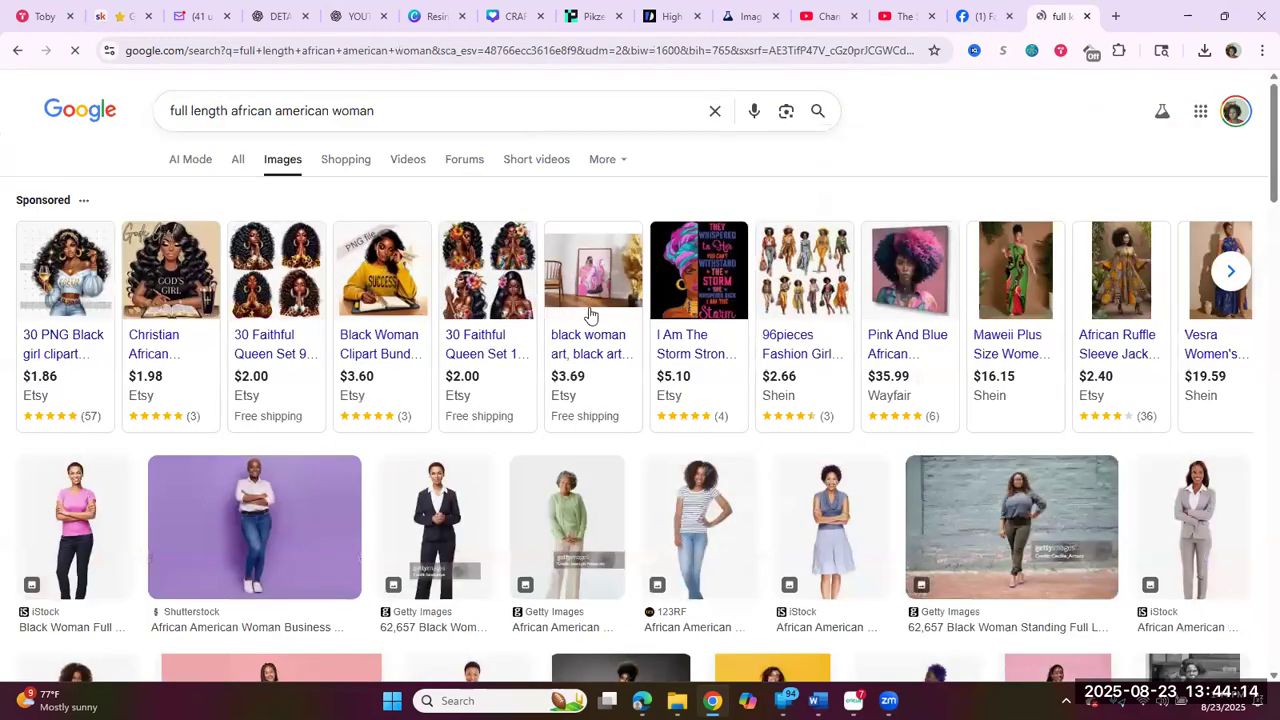
scroll(600, 320, down, 1)
scroll(600, 330, down, 5)
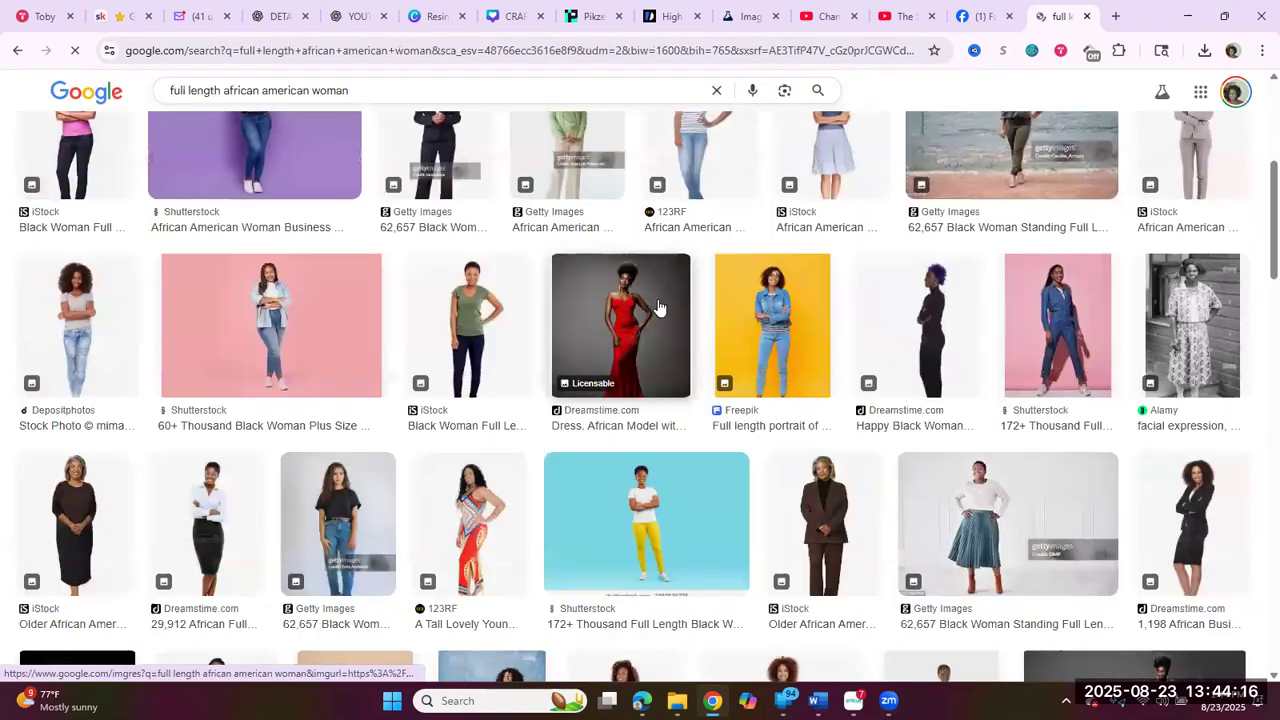
scroll(790, 320, down, 2)
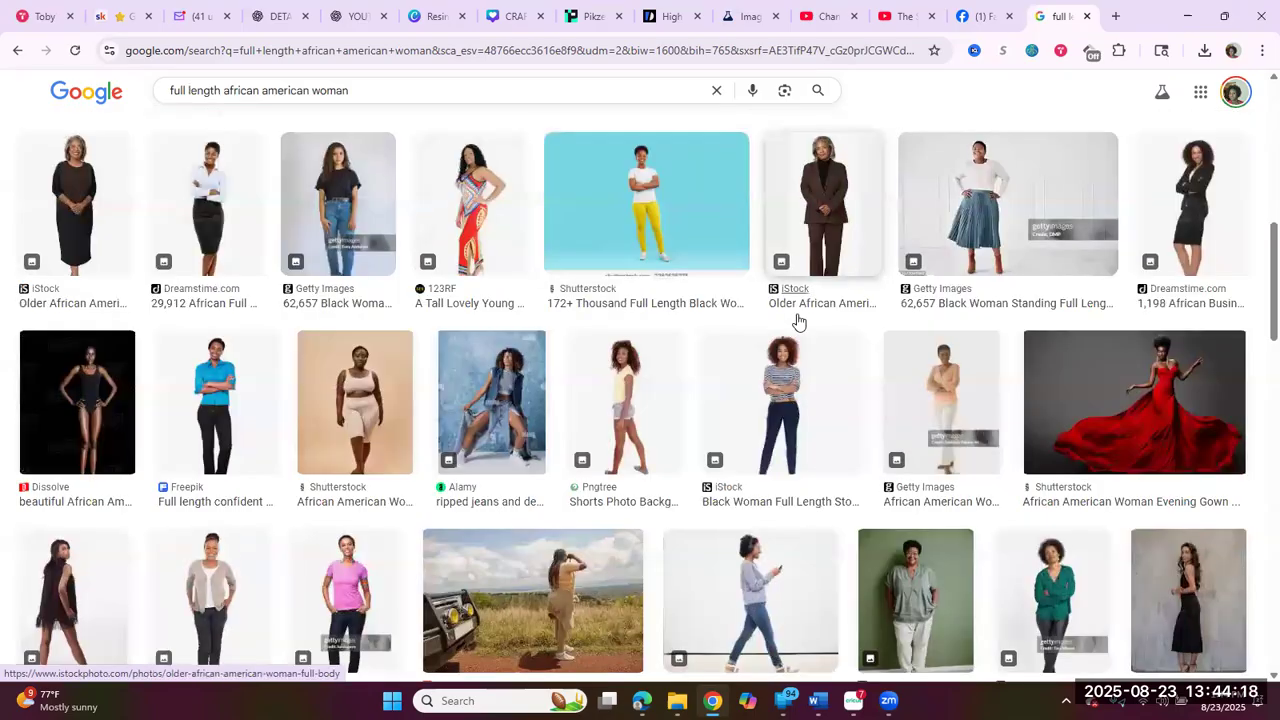
scroll(700, 300, down, 1)
scroll(548, 281, down, 4)
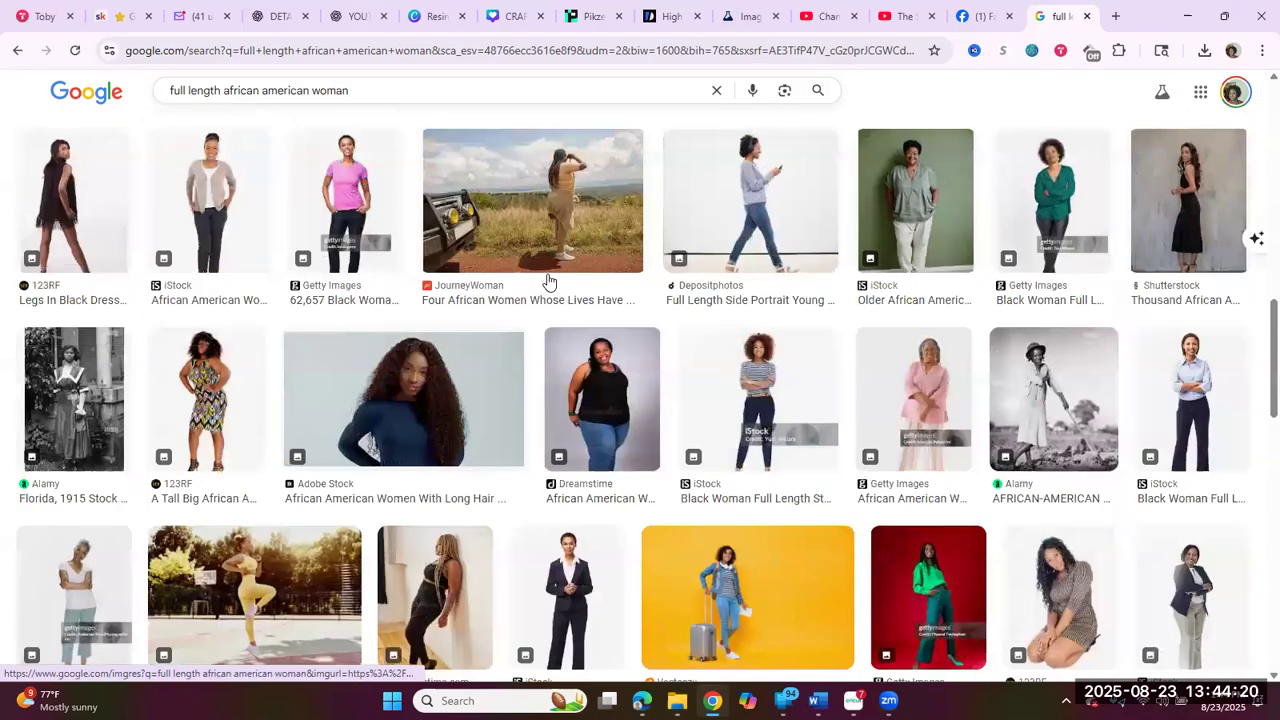
scroll(551, 283, down, 2)
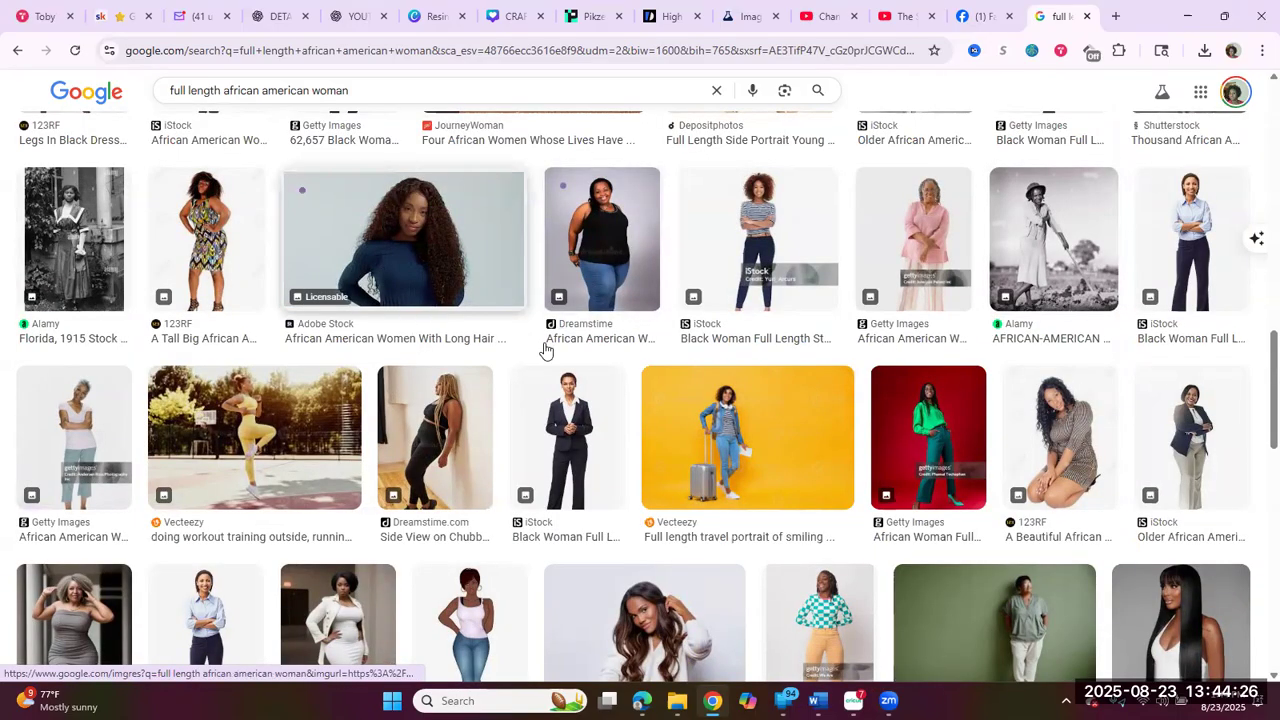
scroll(711, 390, down, 1)
scroll(711, 390, down, 3)
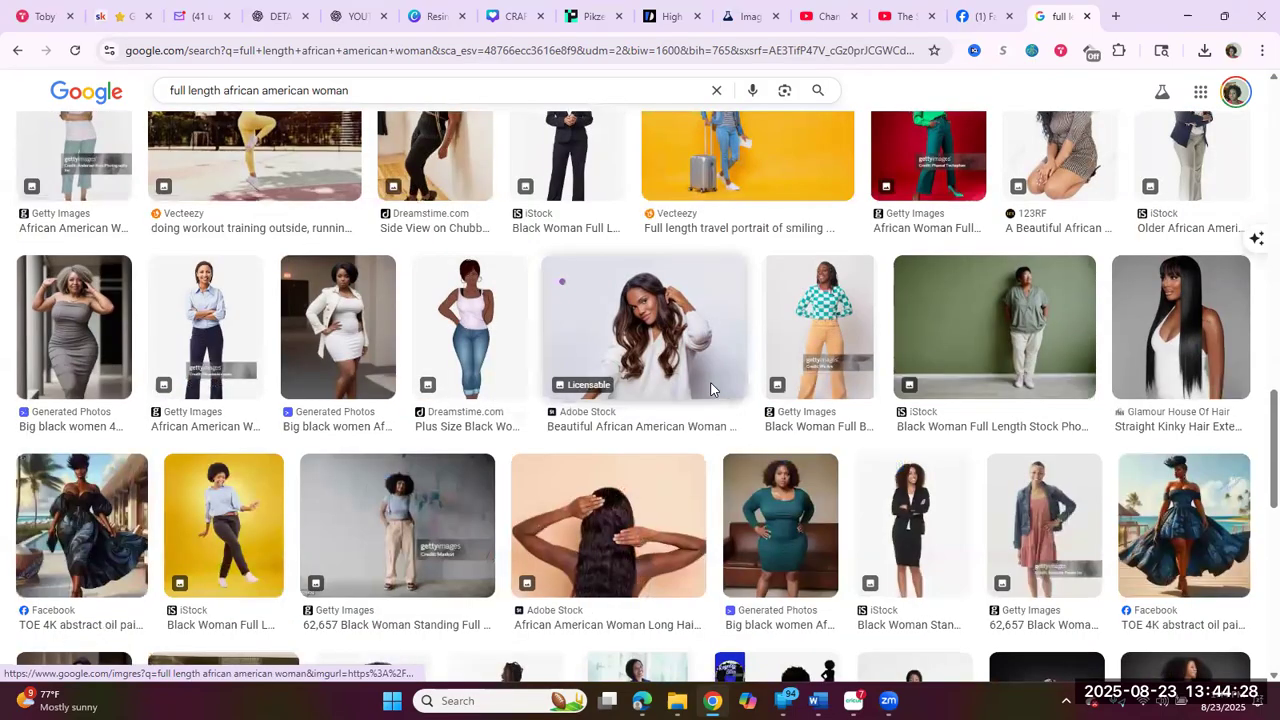
scroll(711, 390, down, 3)
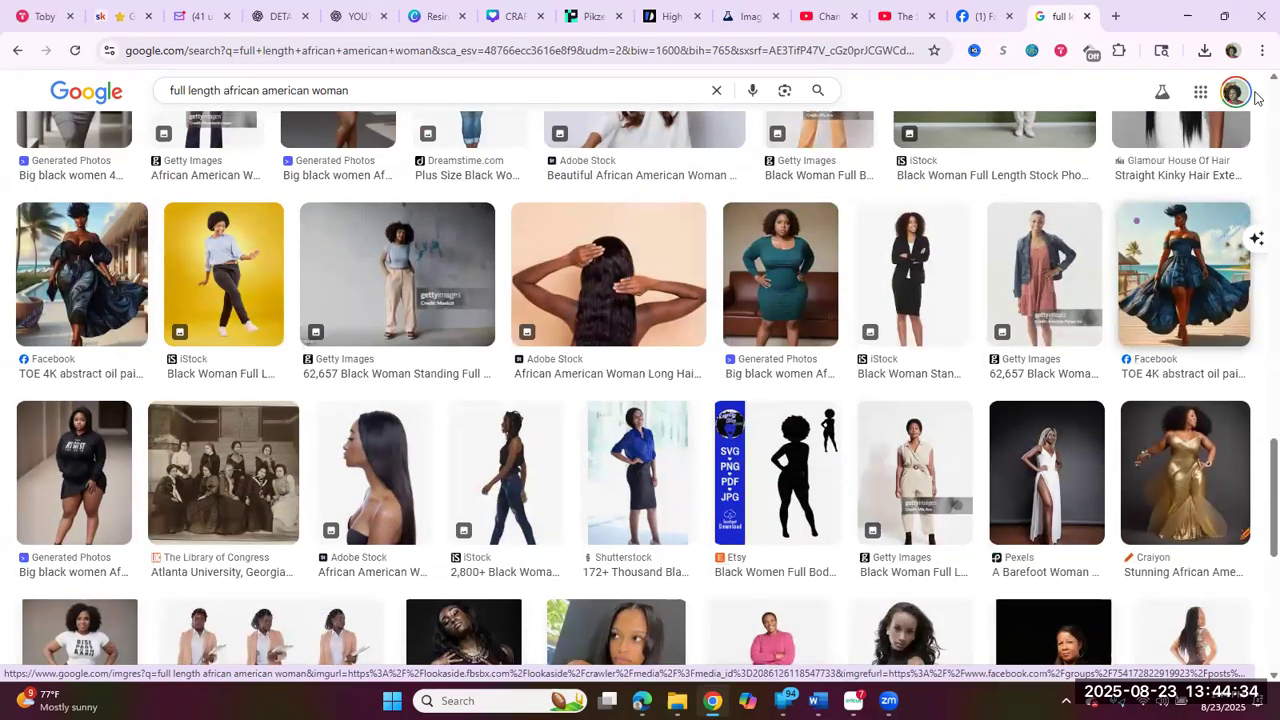
scroll(1257, 100, down, 1)
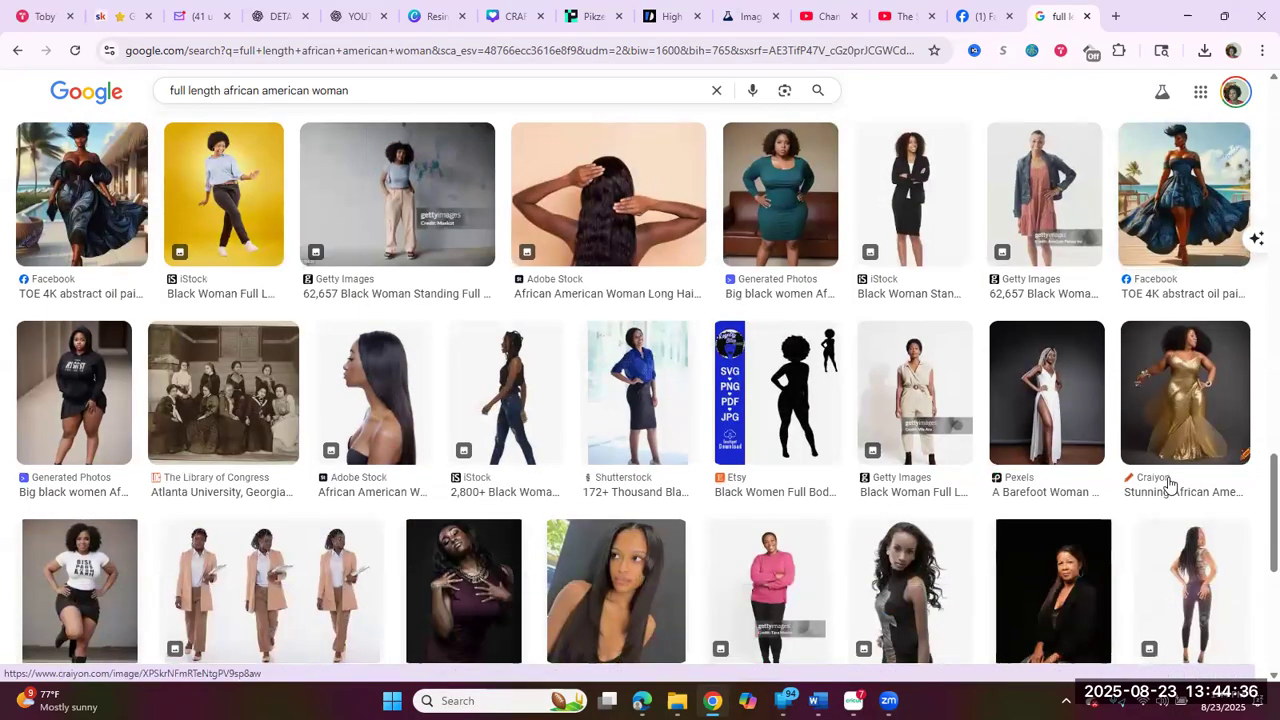
scroll(1170, 484, up, 1)
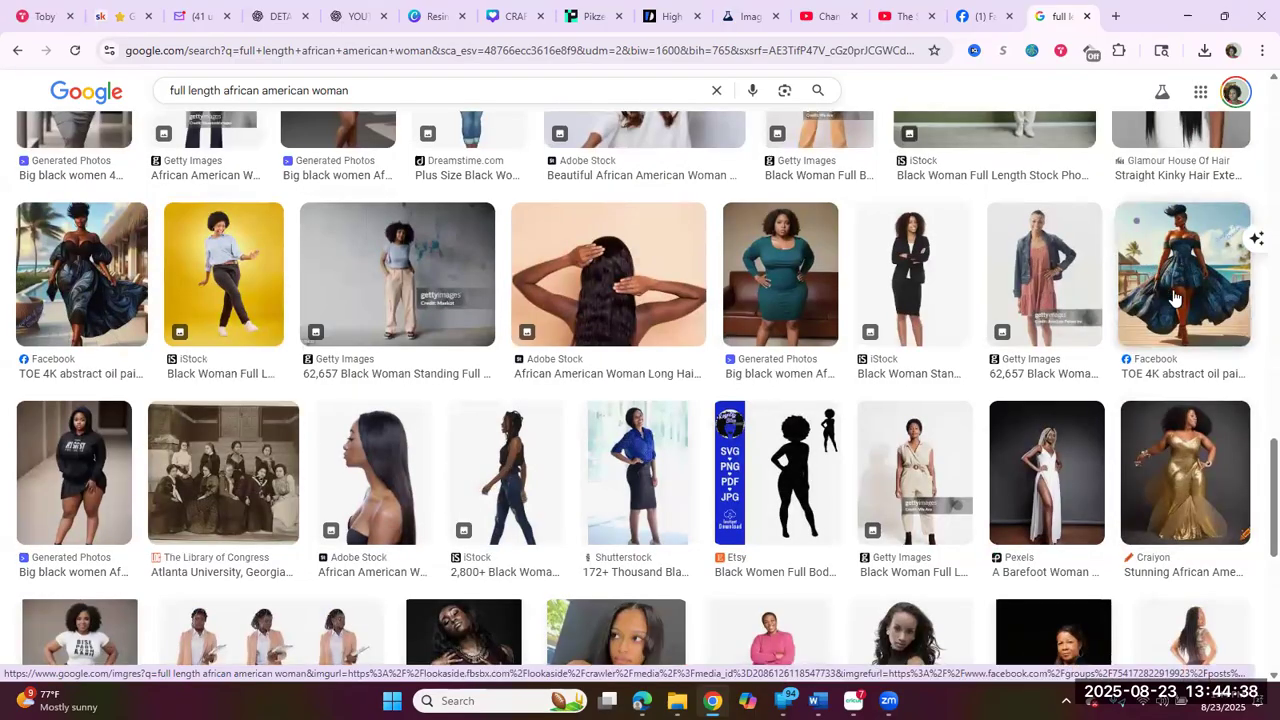
click(1170, 290)
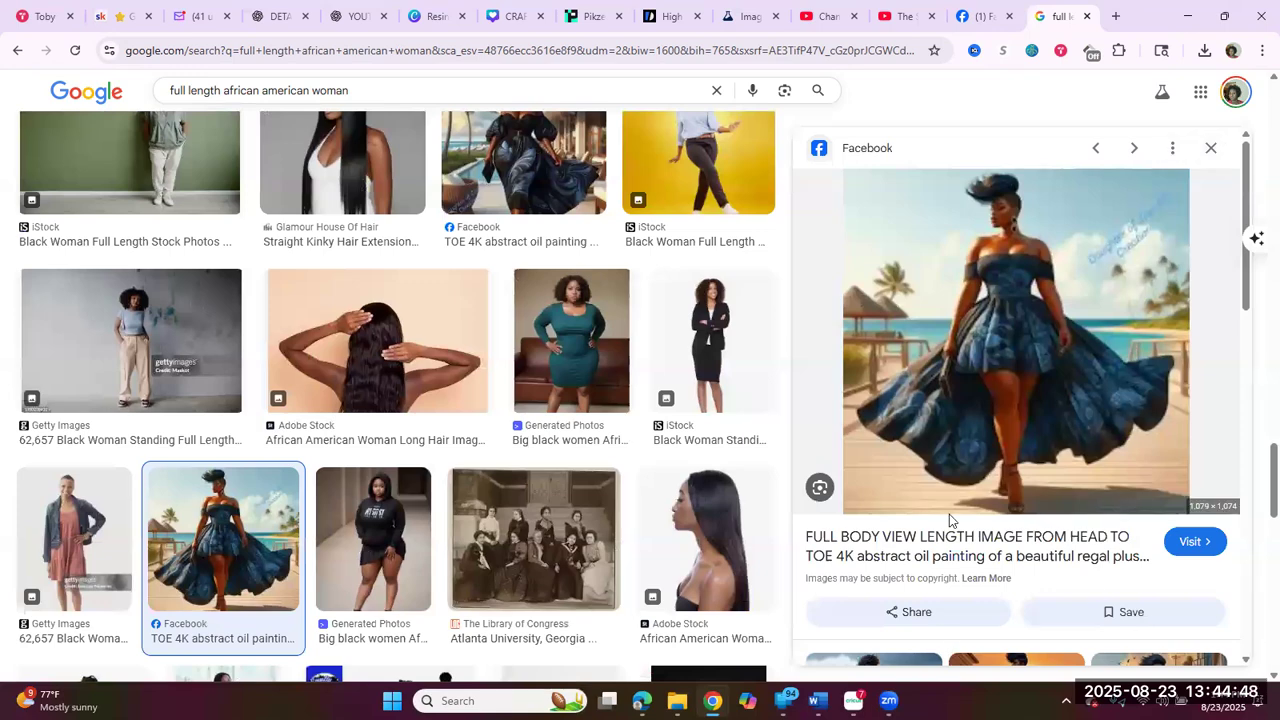
click(1211, 152)
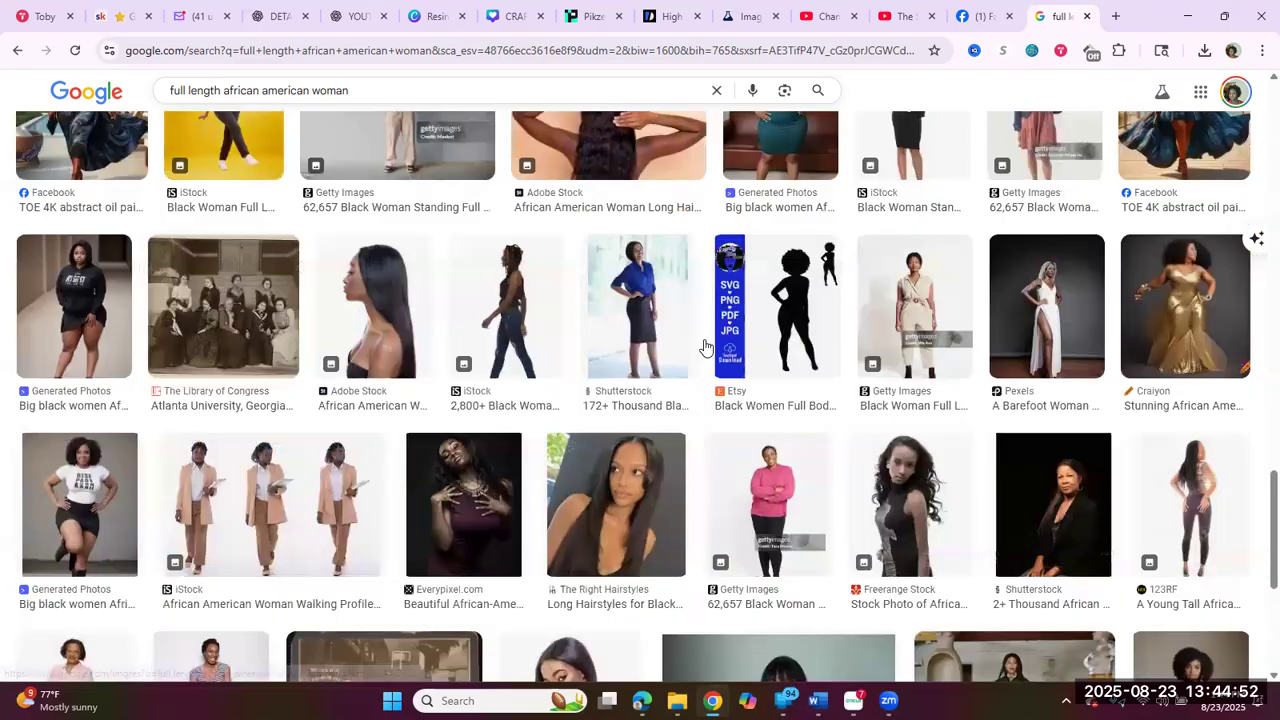
scroll(705, 347, down, 3)
scroll(698, 347, down, 3)
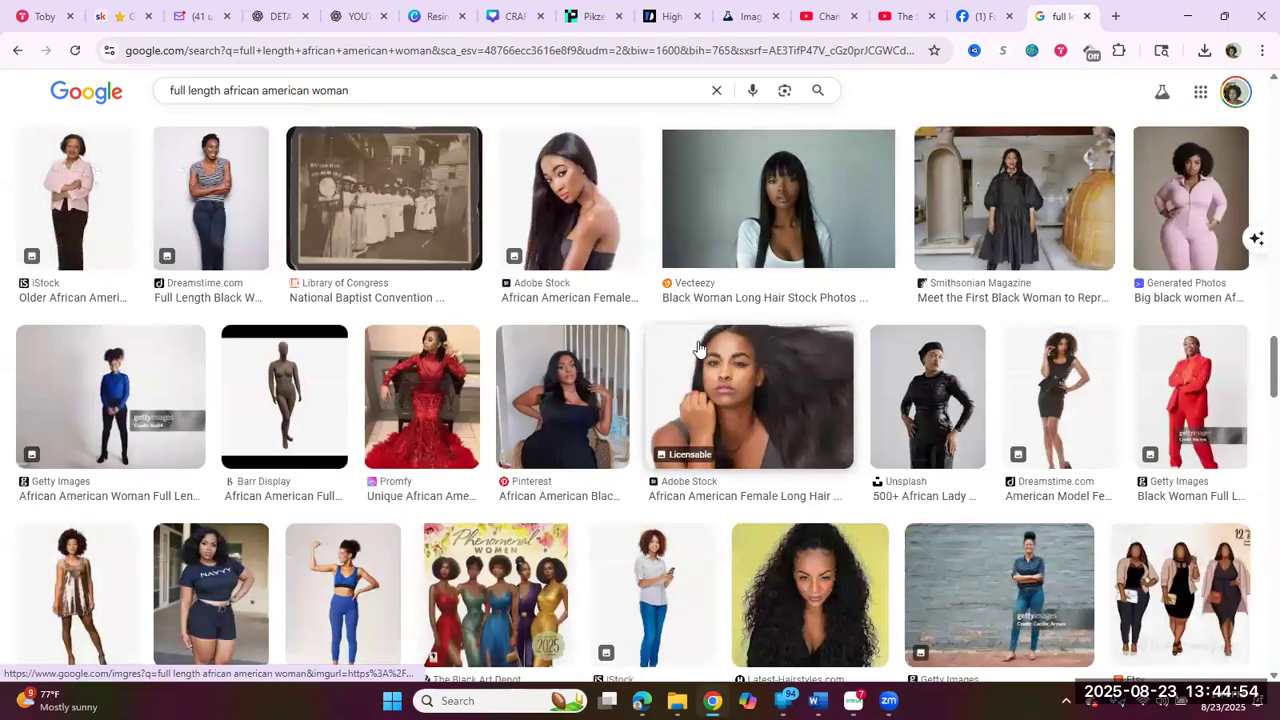
scroll(796, 337, down, 3)
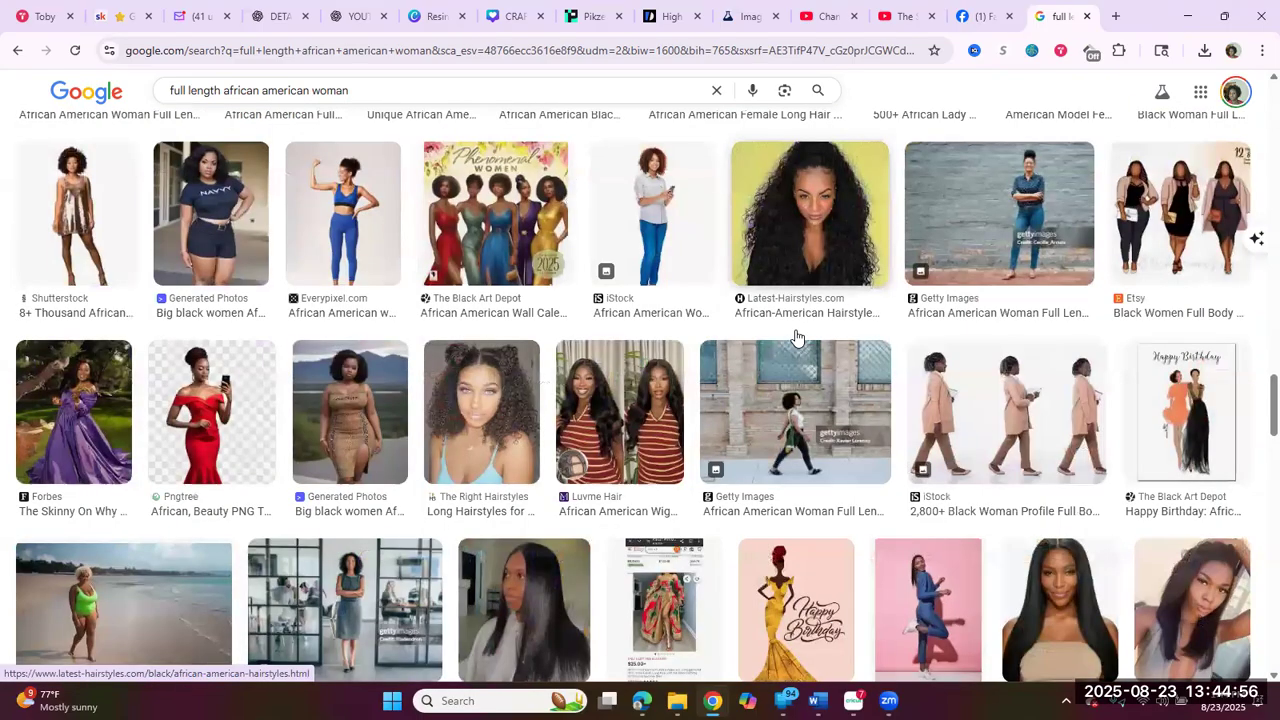
scroll(796, 337, down, 2)
scroll(796, 338, down, 2)
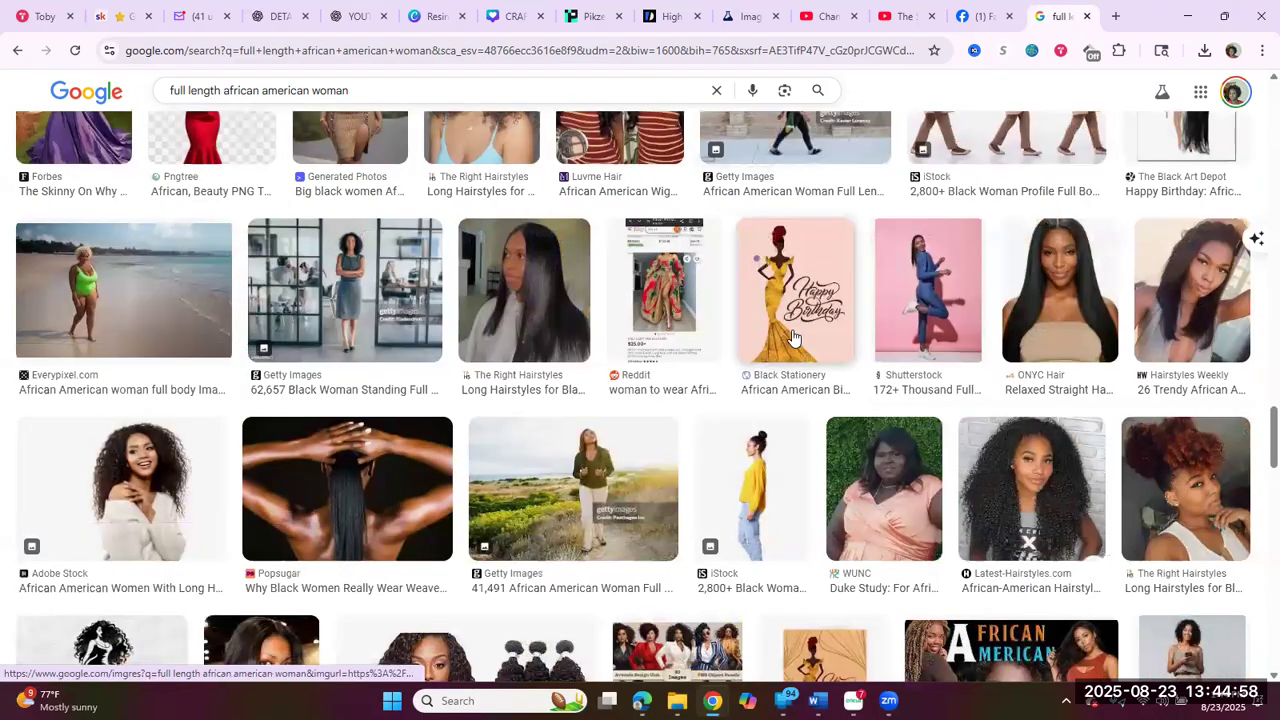
scroll(793, 335, down, 1)
scroll(796, 333, down, 2)
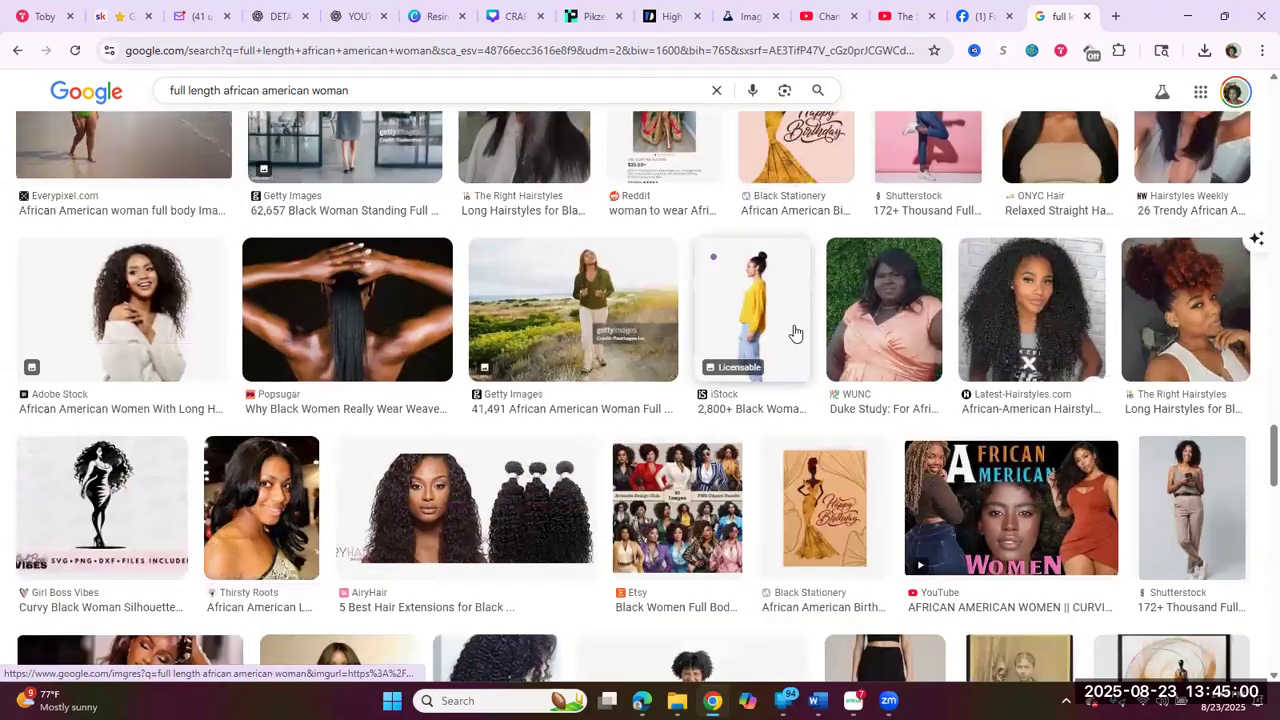
scroll(796, 333, down, 2)
scroll(796, 333, down, 2)
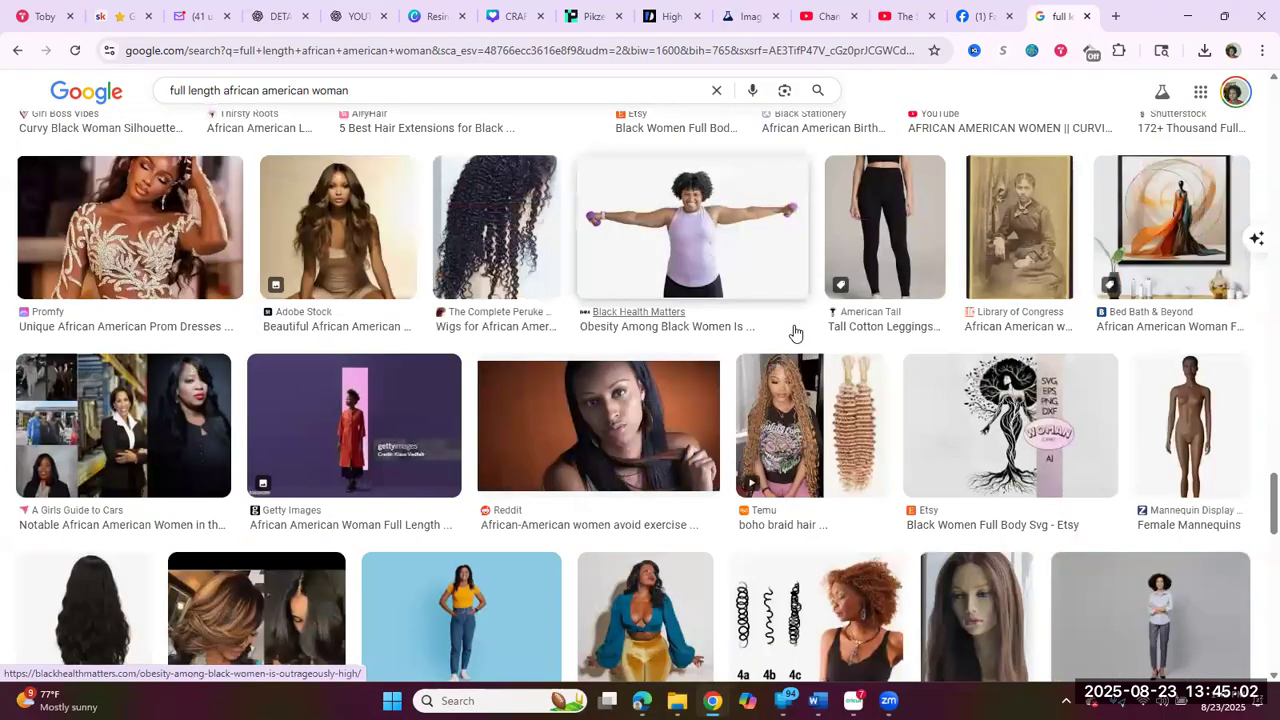
scroll(796, 333, down, 4)
scroll(796, 333, down, 1)
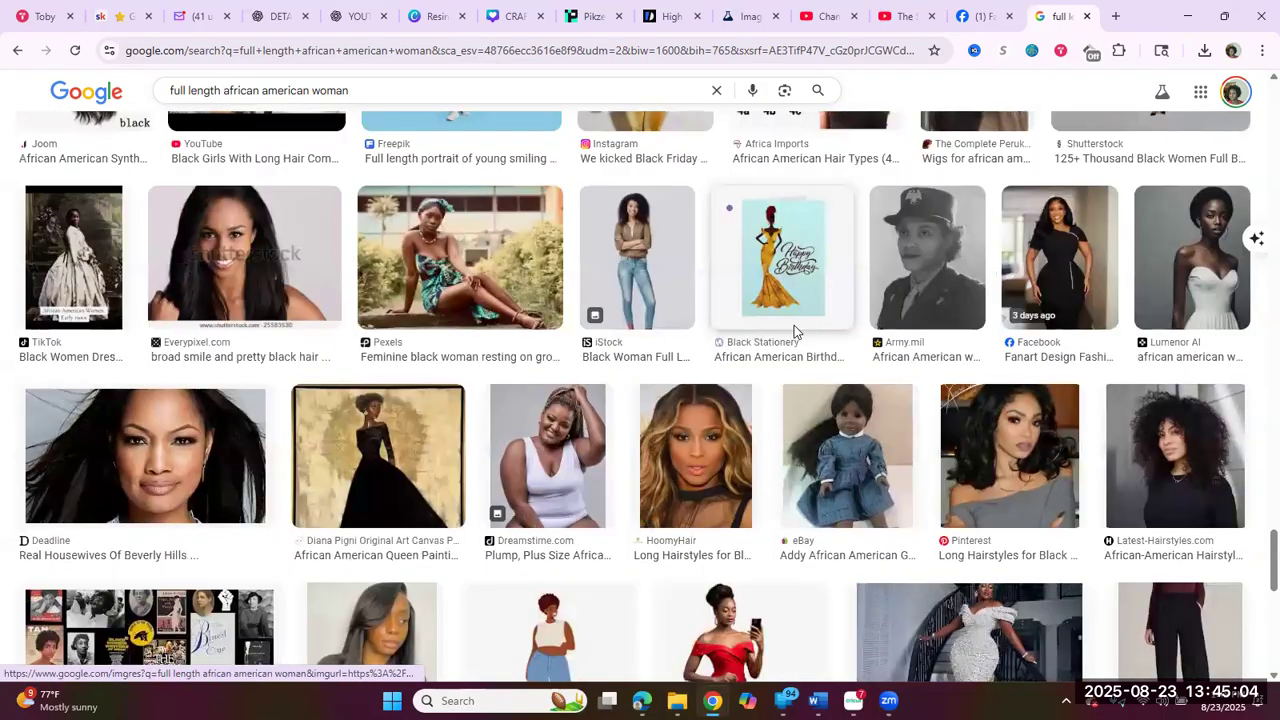
scroll(795, 330, down, 2)
scroll(795, 333, down, 2)
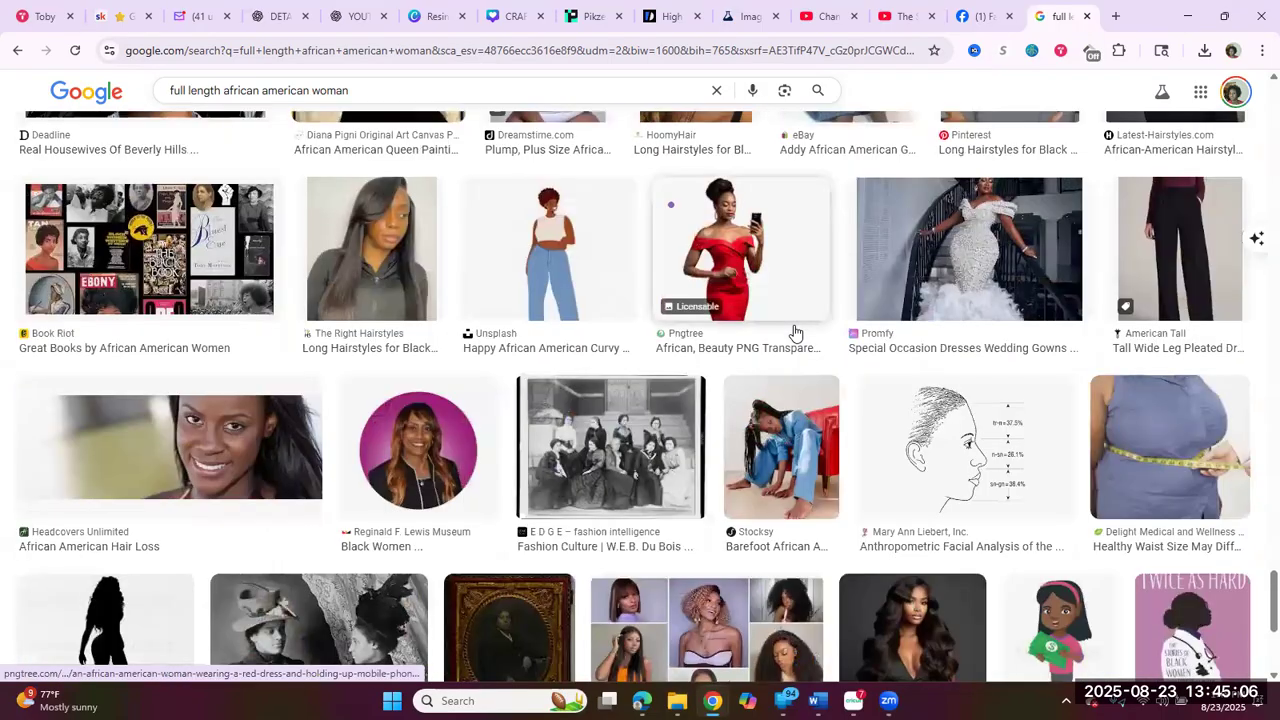
scroll(795, 333, down, 2)
scroll(795, 333, down, 1)
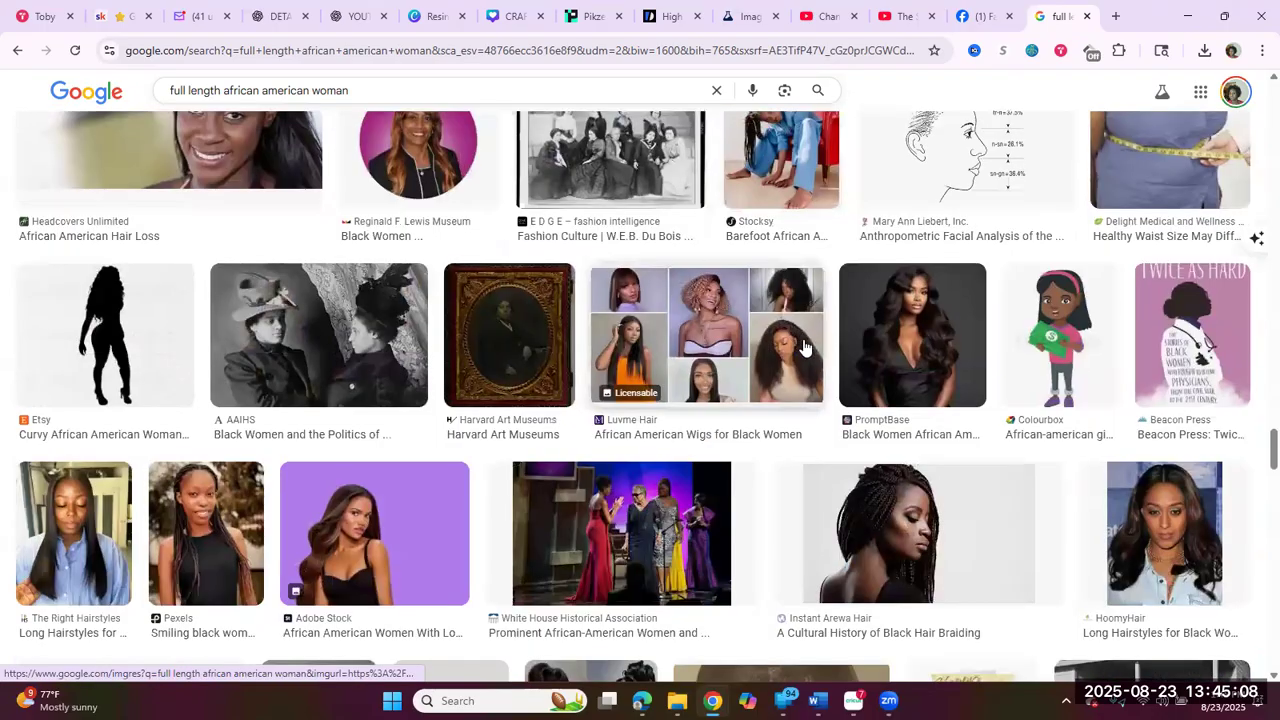
scroll(803, 350, down, 3)
scroll(803, 350, down, 3)
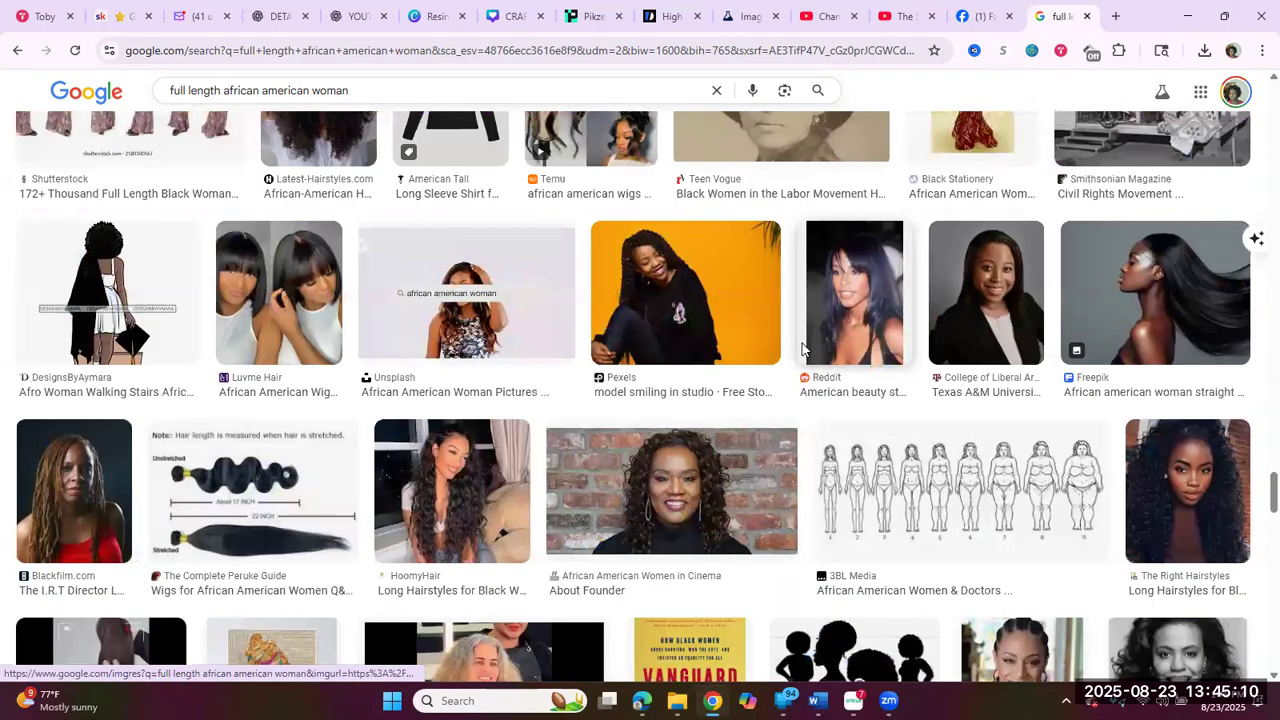
scroll(805, 348, down, 2)
scroll(808, 347, down, 3)
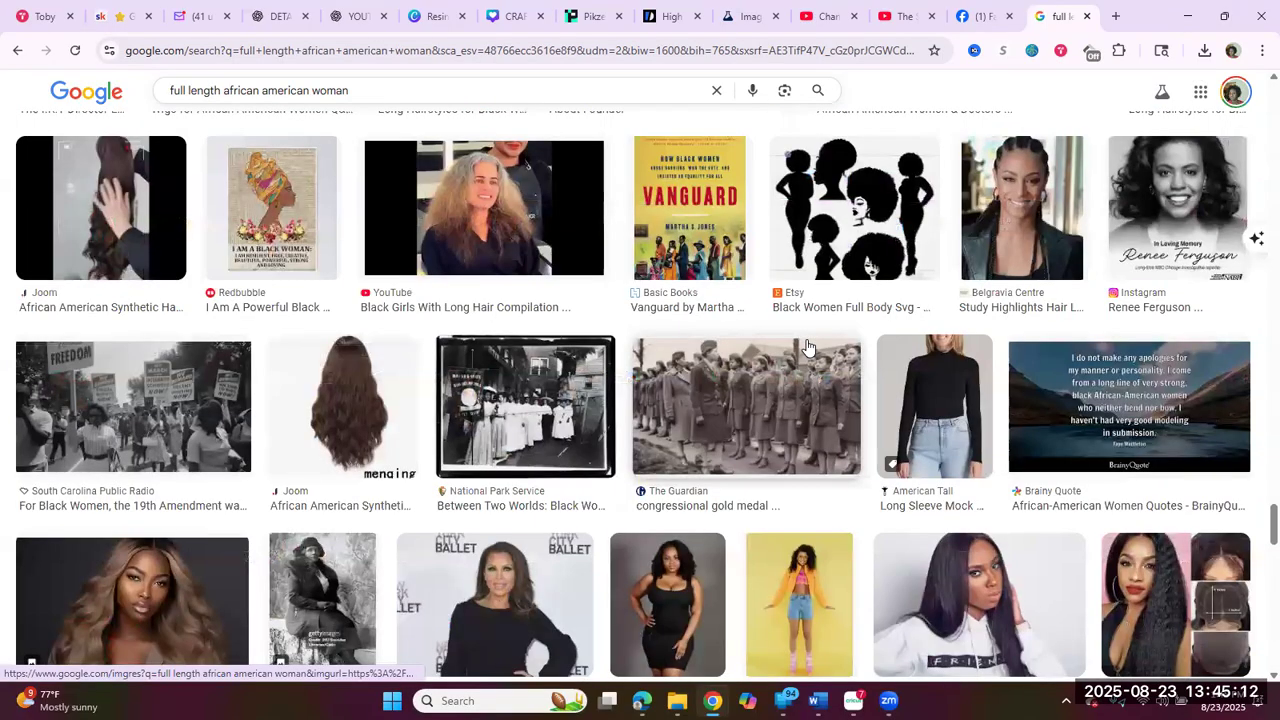
scroll(808, 347, down, 3)
scroll(808, 347, down, 1)
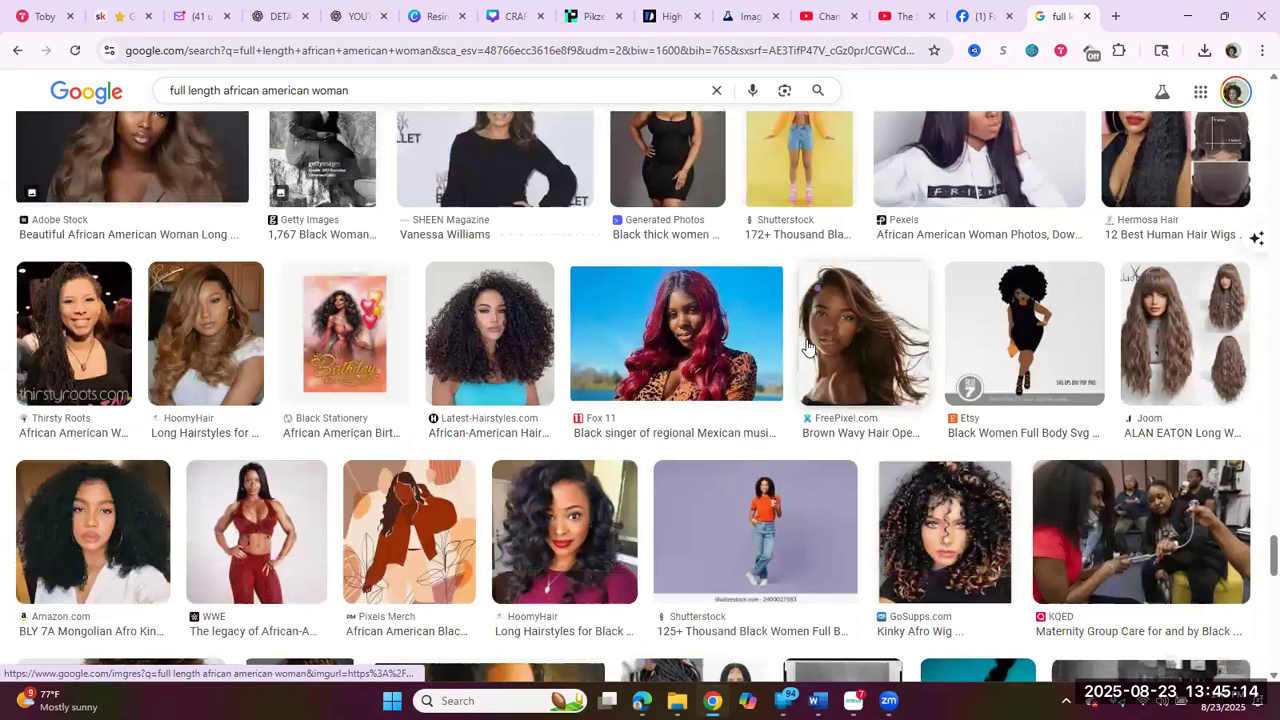
scroll(808, 347, down, 1)
scroll(808, 347, down, 1)
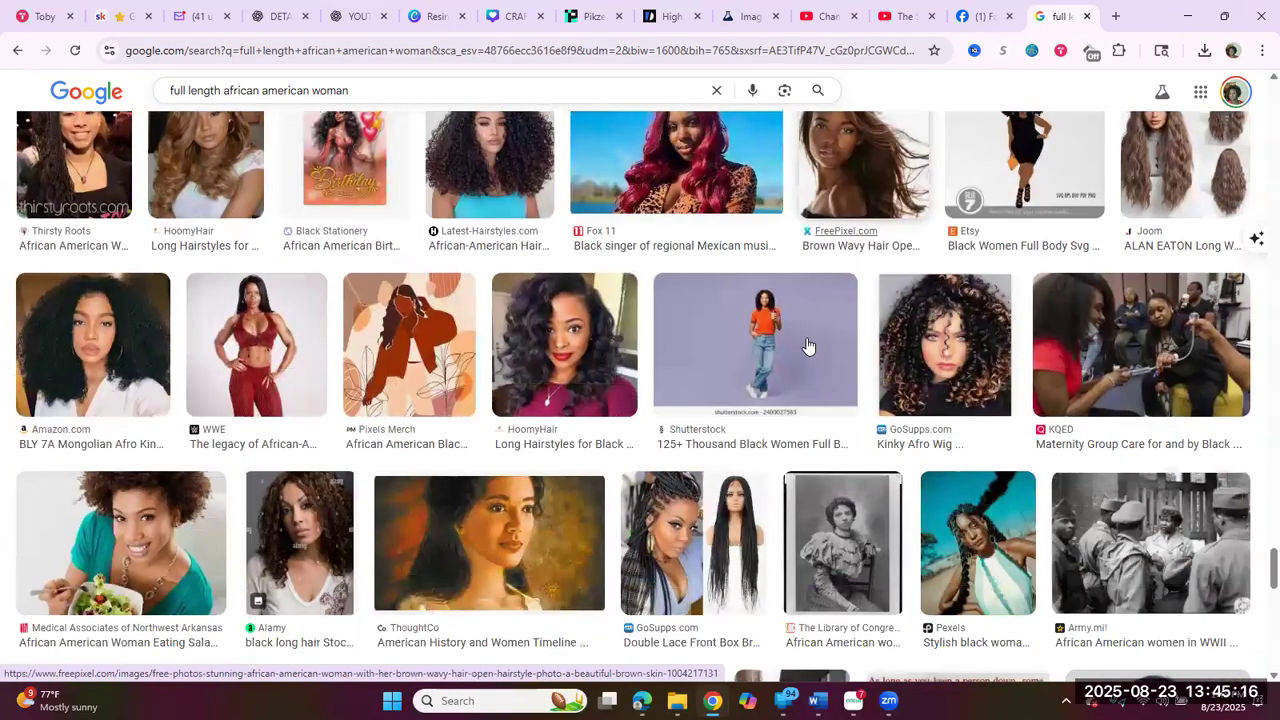
scroll(808, 347, down, 4)
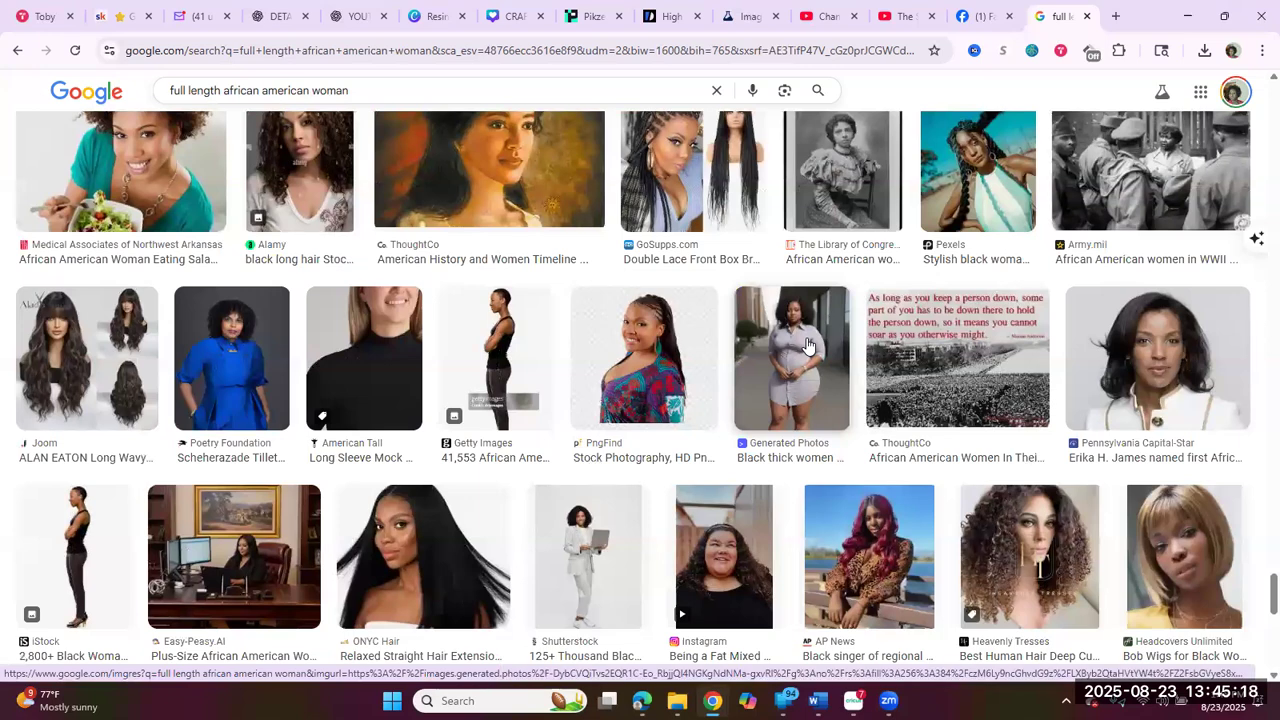
scroll(808, 347, down, 3)
scroll(808, 347, down, 5)
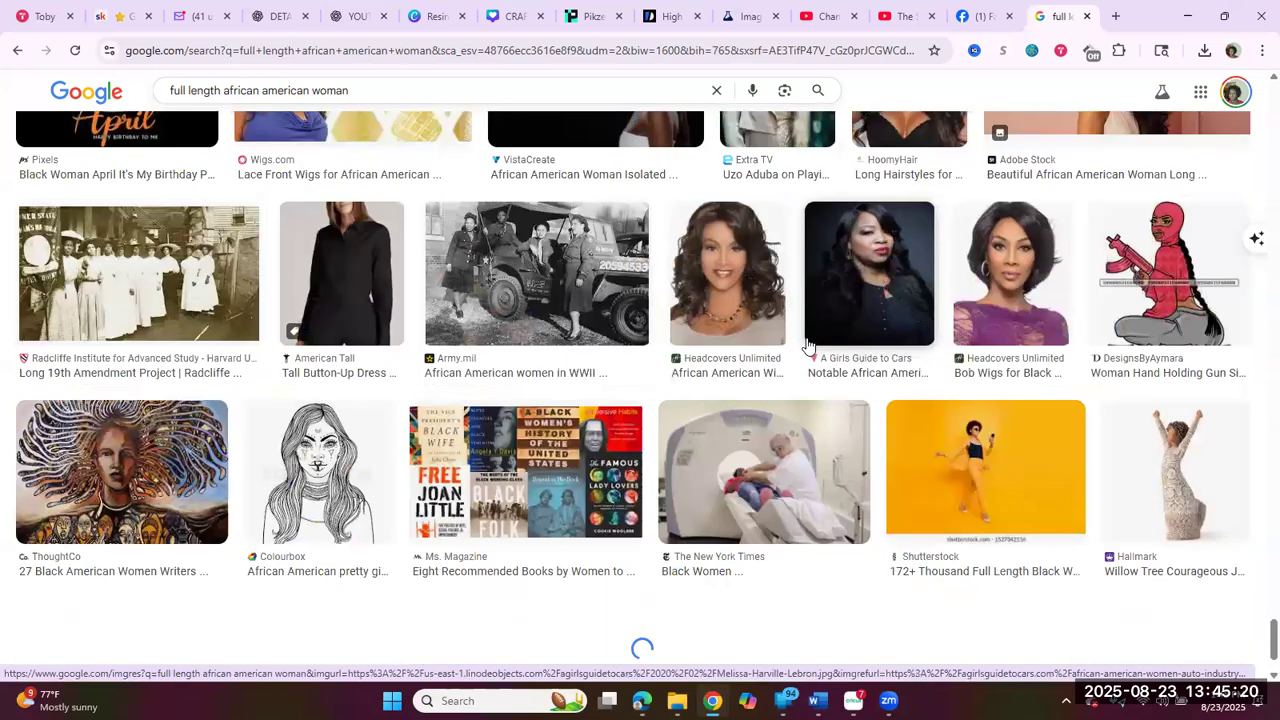
scroll(808, 347, down, 3)
scroll(808, 347, down, 3)
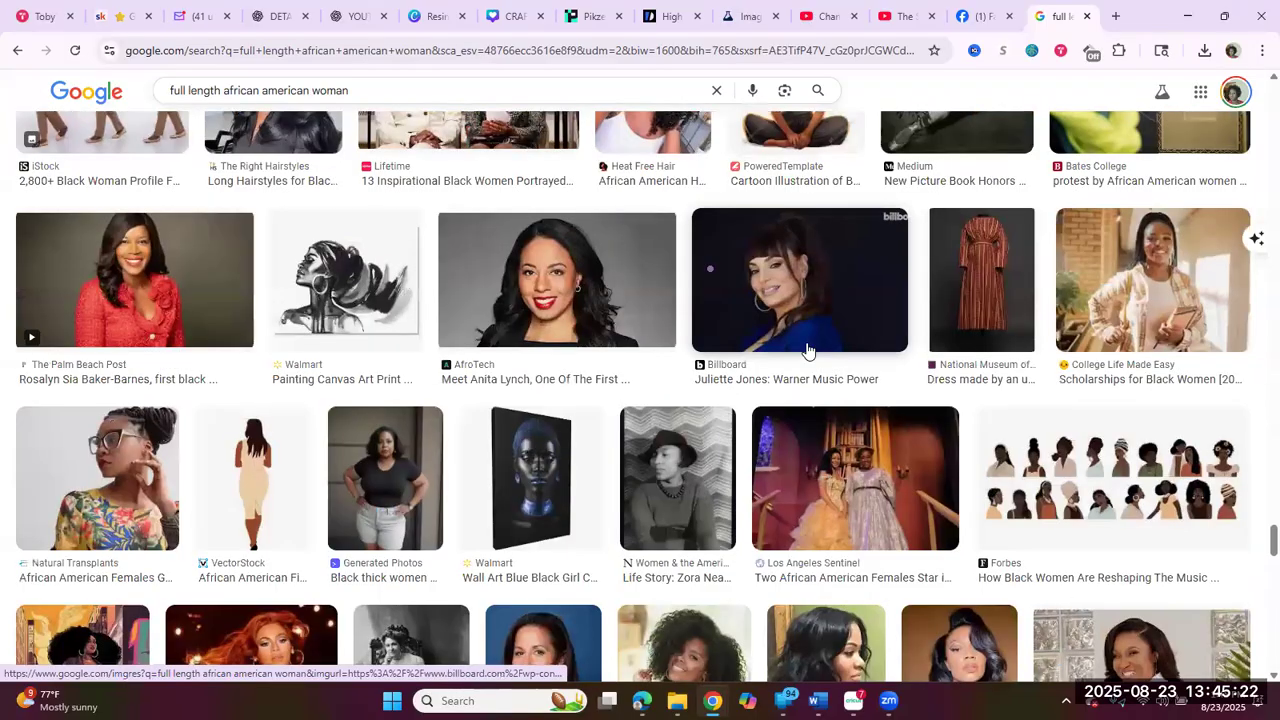
scroll(808, 350, down, 3)
scroll(808, 349, down, 5)
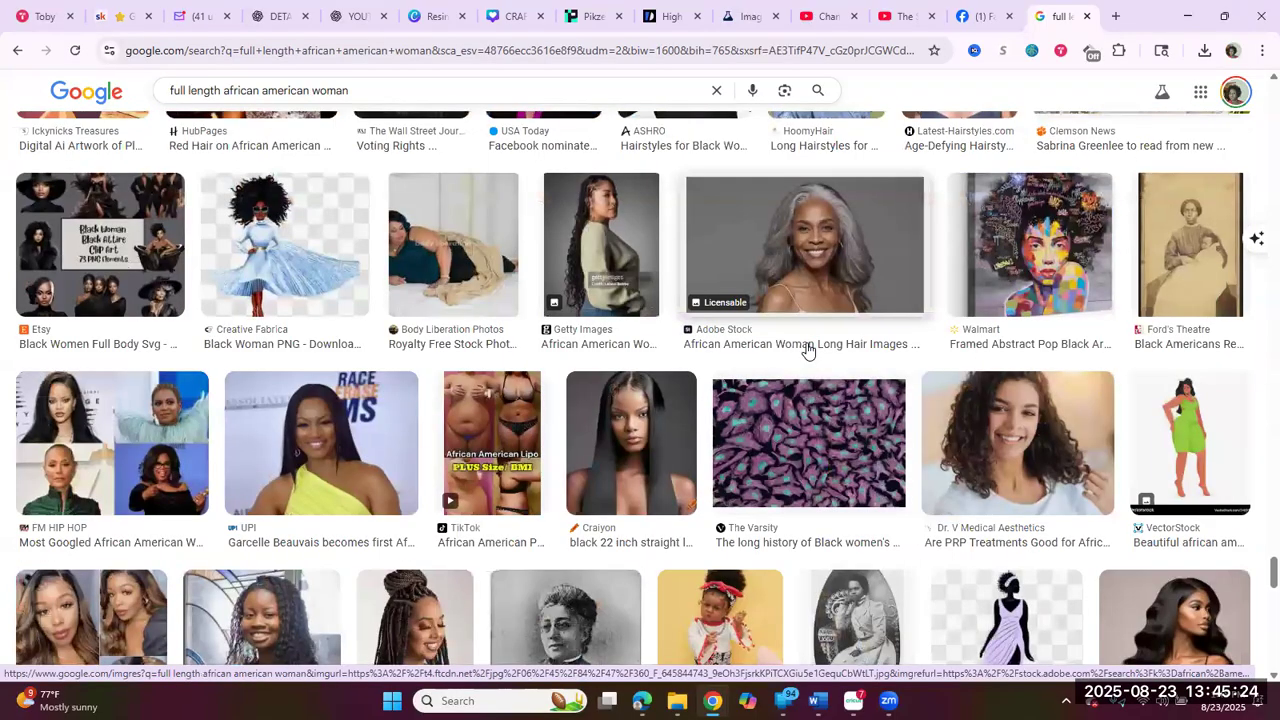
scroll(808, 350, down, 5)
scroll(170, 95, down, 3)
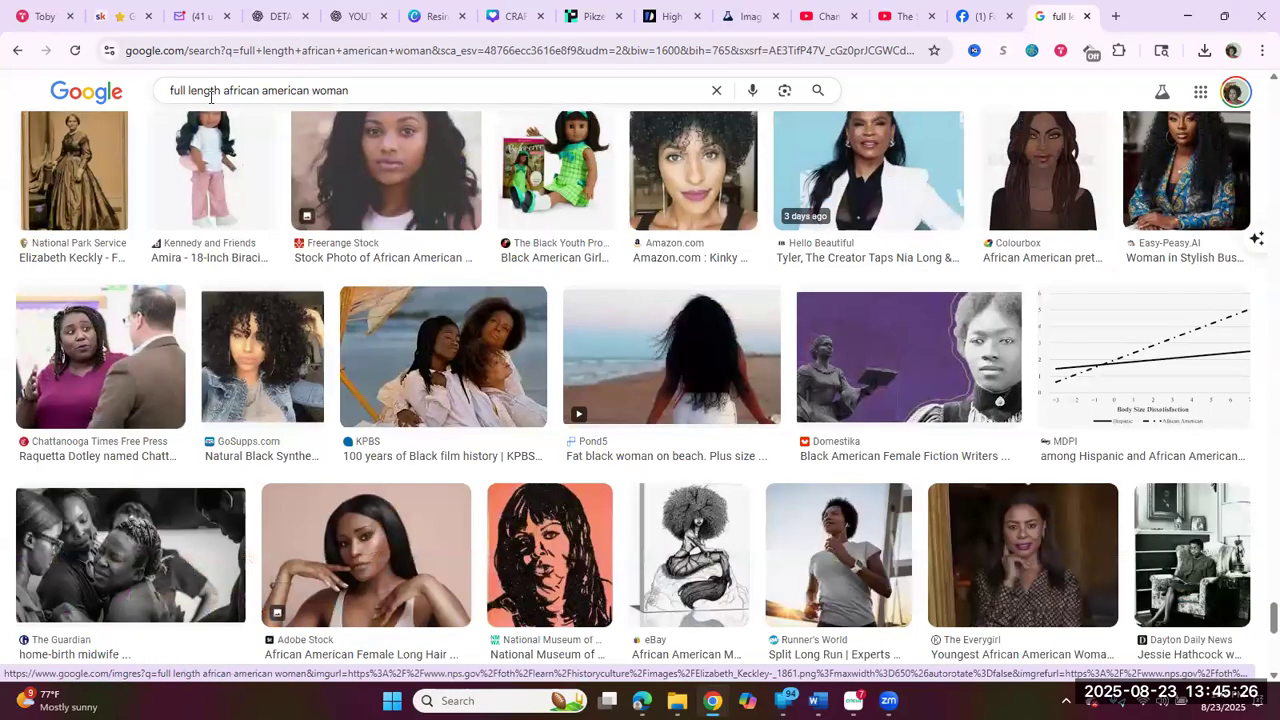
- Add 'in a dress' to the image query and scroll through the refined results
click(366, 90)
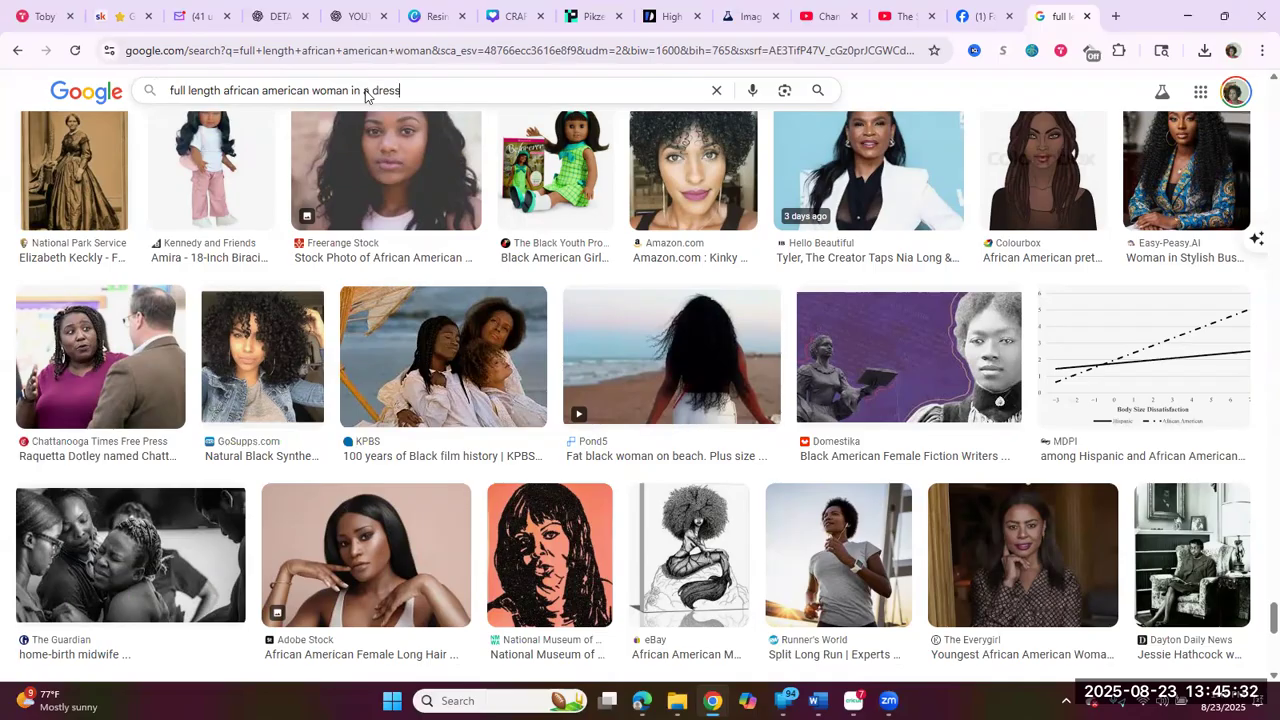
text(in a dress)
key(Return)
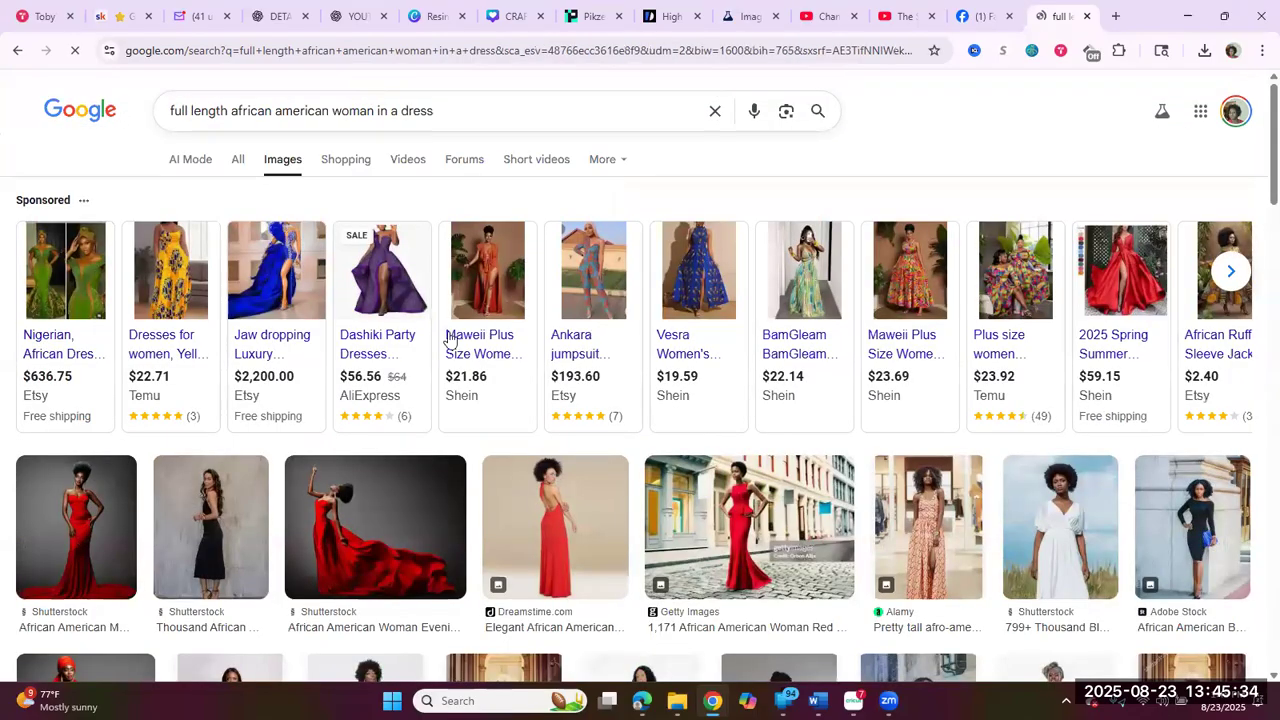
scroll(797, 318, down, 1)
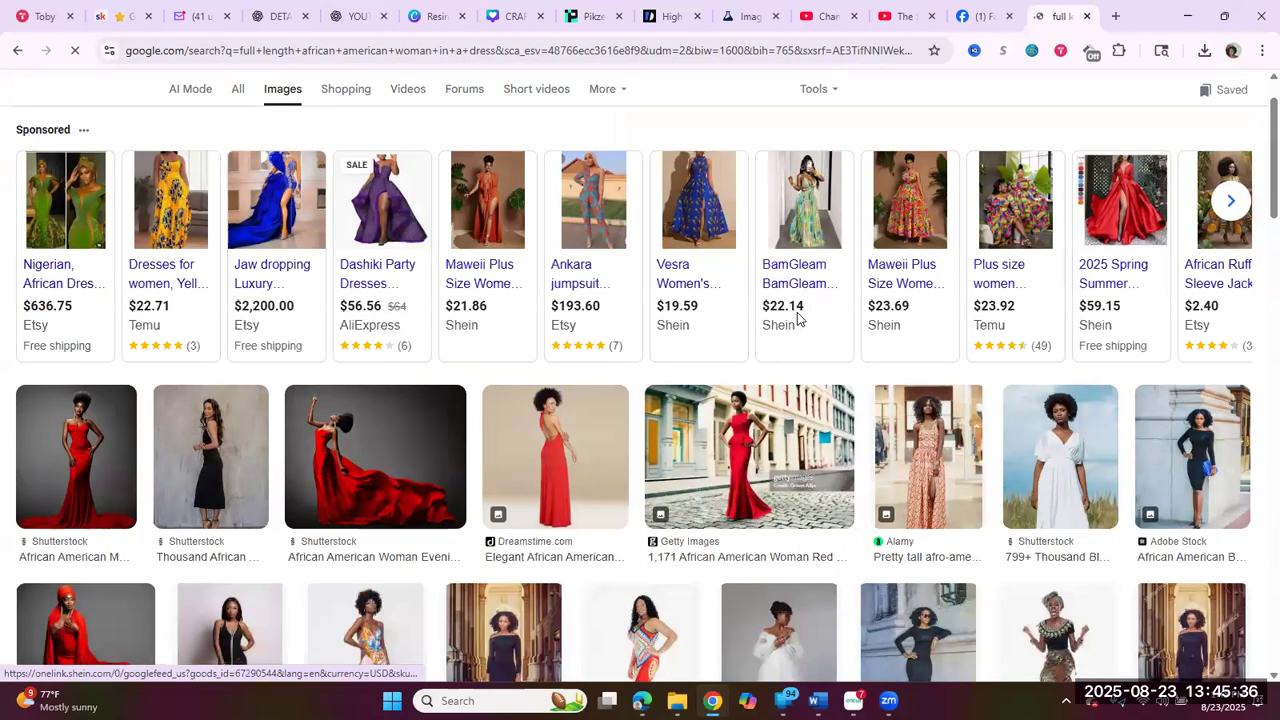
scroll(638, 308, down, 3)
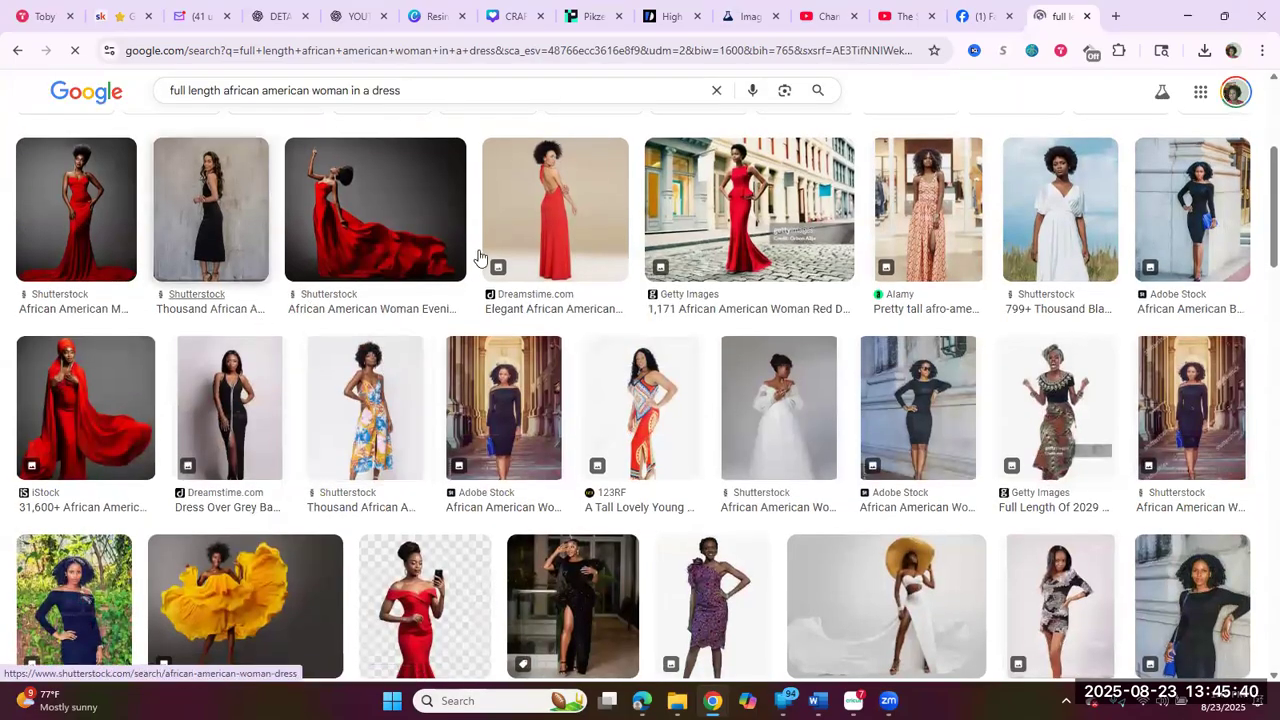
scroll(480, 258, down, 3)
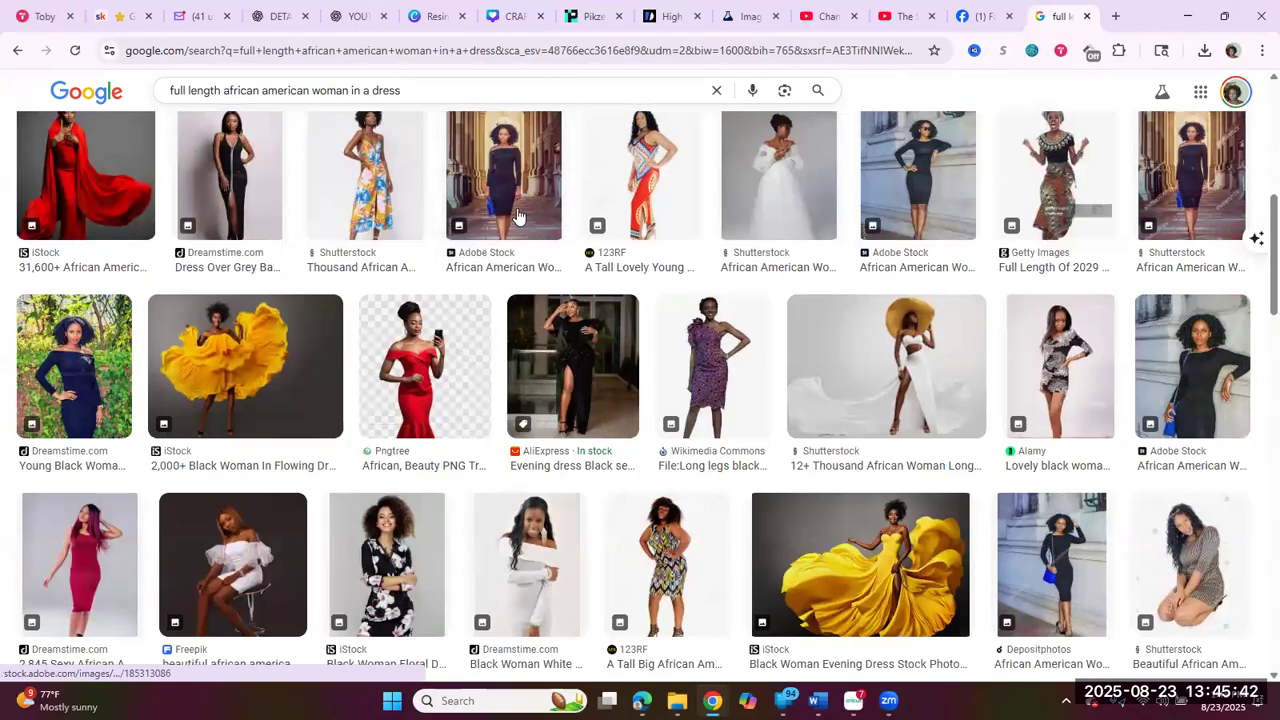
scroll(610, 230, down, 2)
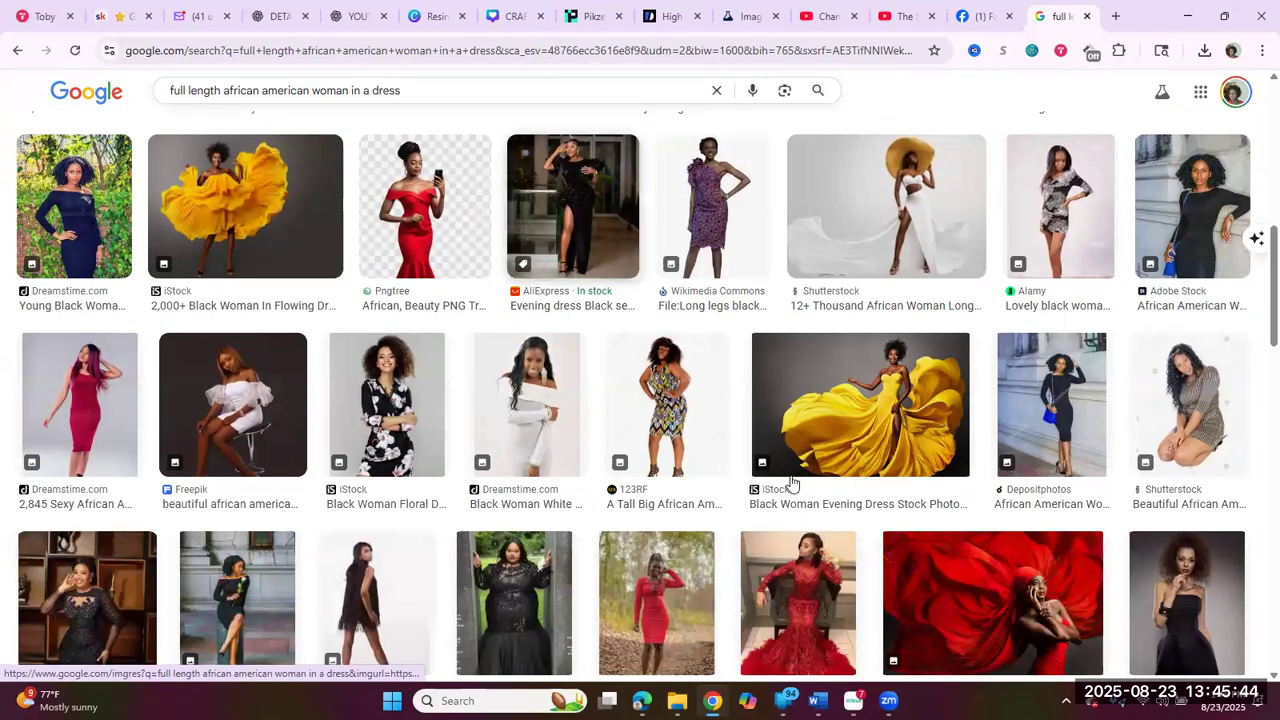
- Open the AliExpress black sequin evening-dress photo and copy the image
click(587, 215)
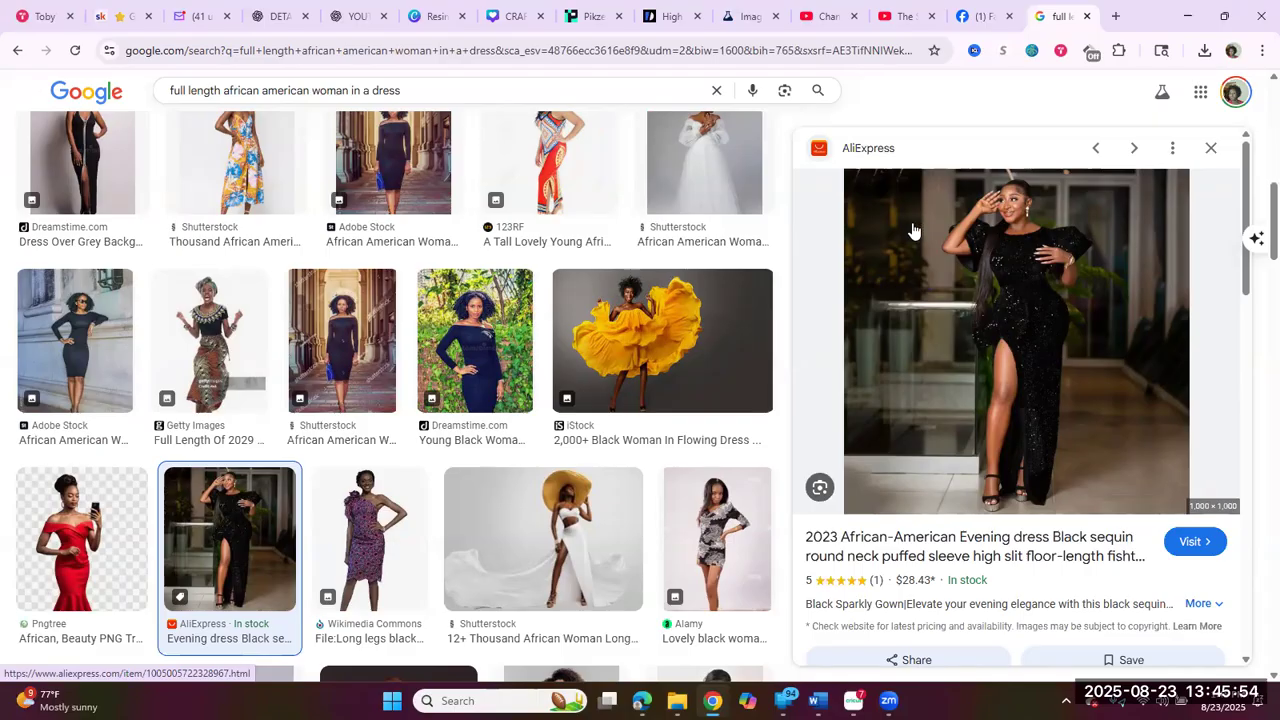
right_click(1049, 368)
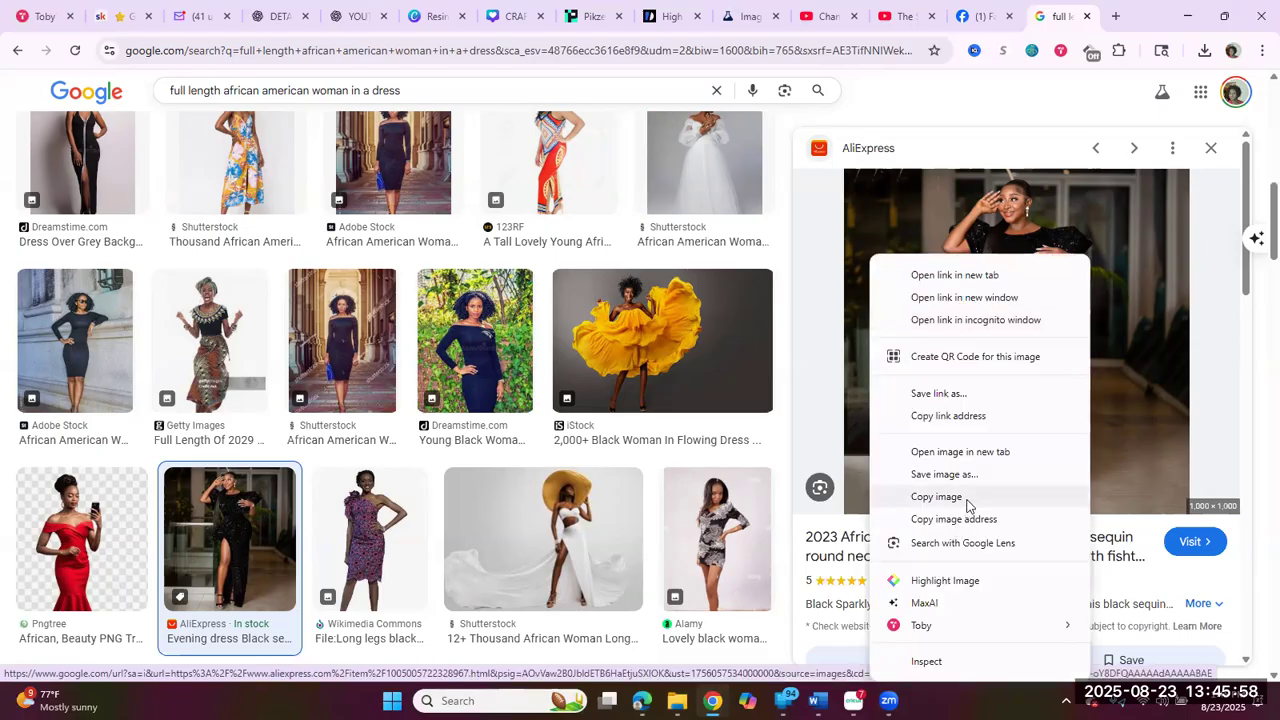
click(938, 500)
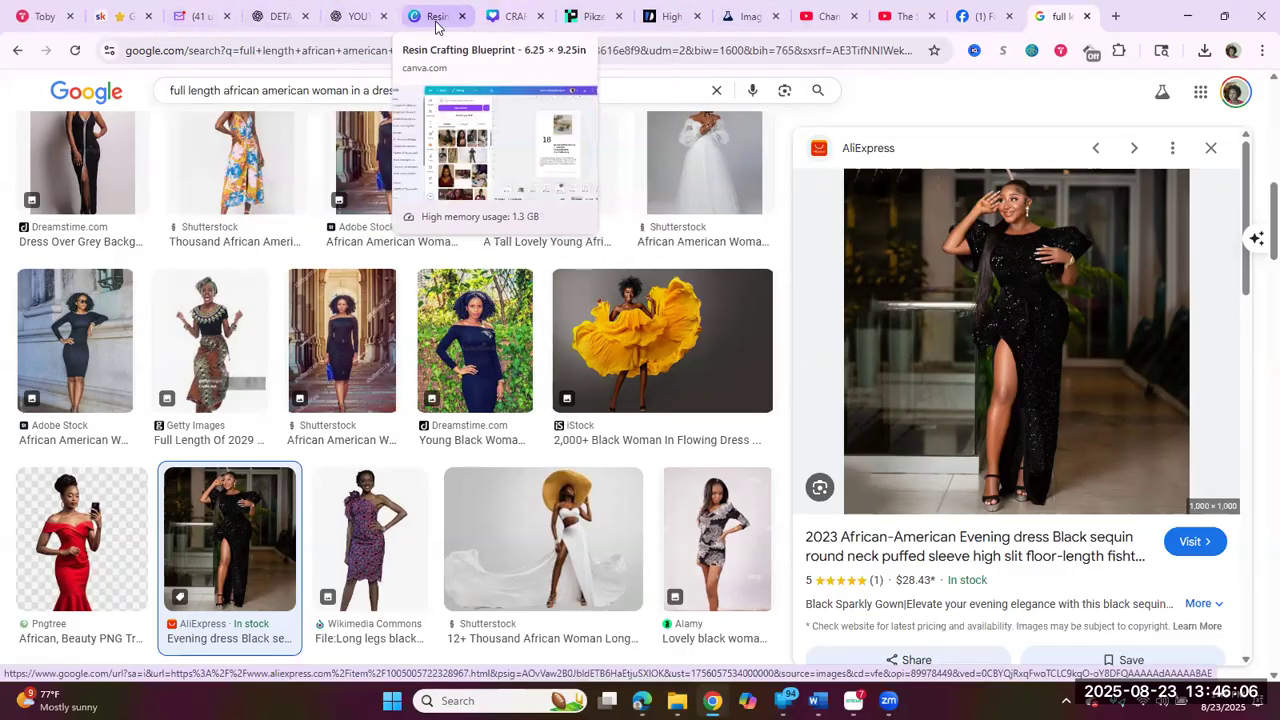
- Go to page 2 of CRAFTS YT Thumbnails and delete the red-outfit photo
click(512, 17)
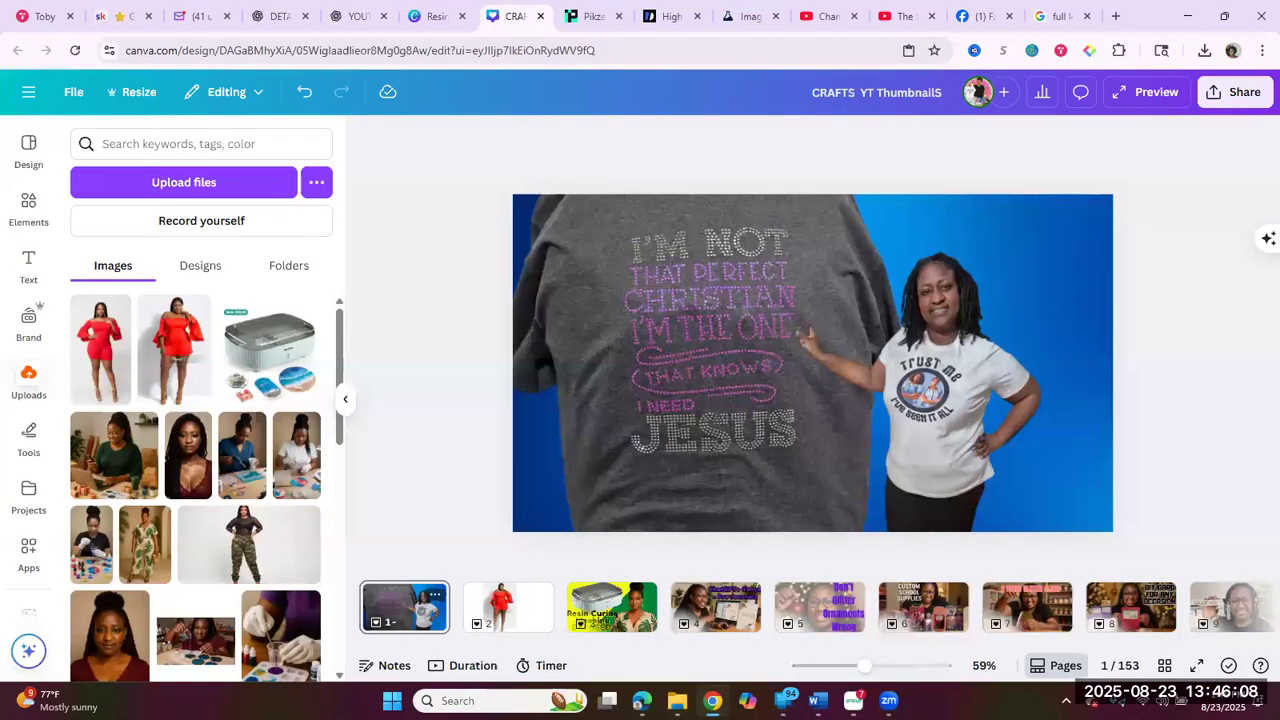
click(507, 608)
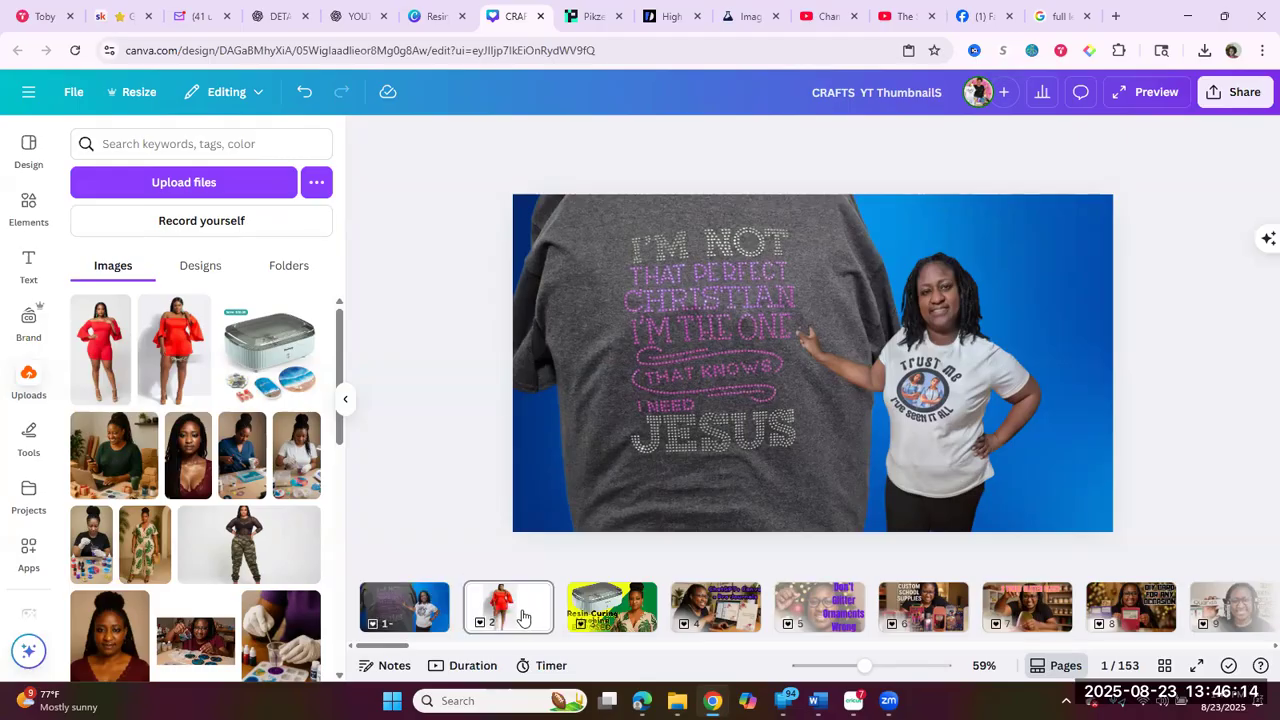
click(760, 270)
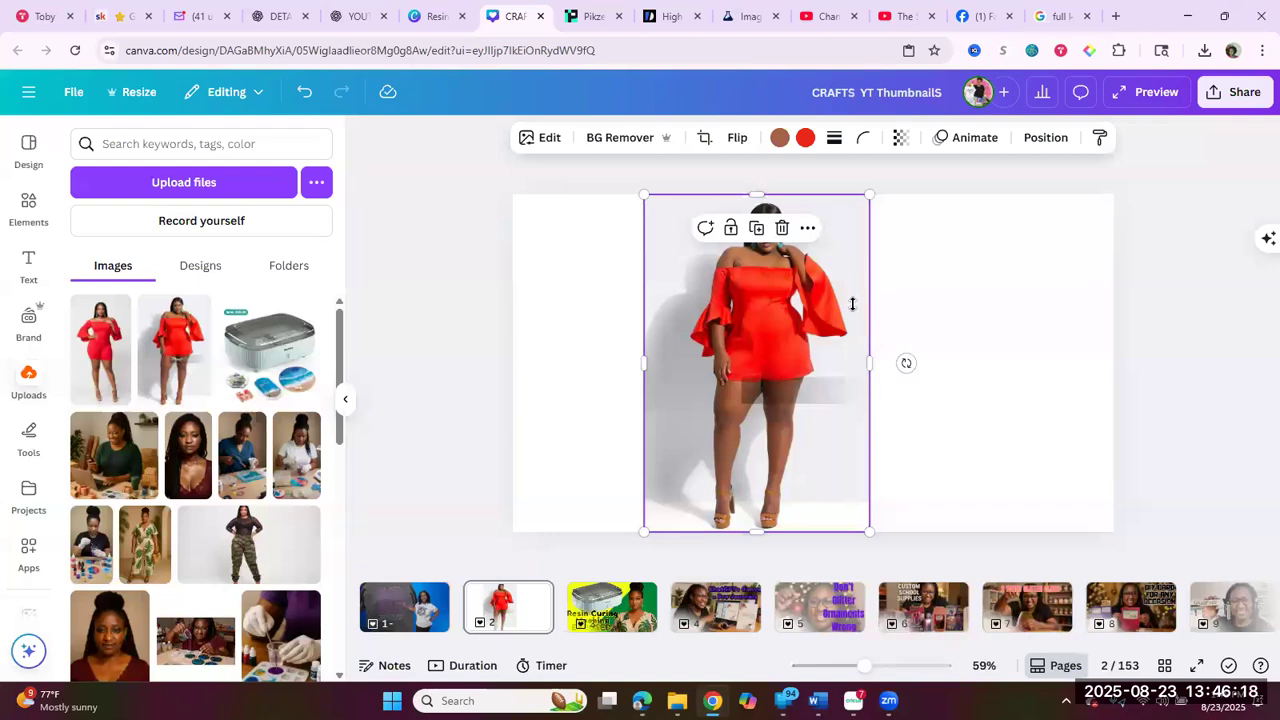
click(778, 226)
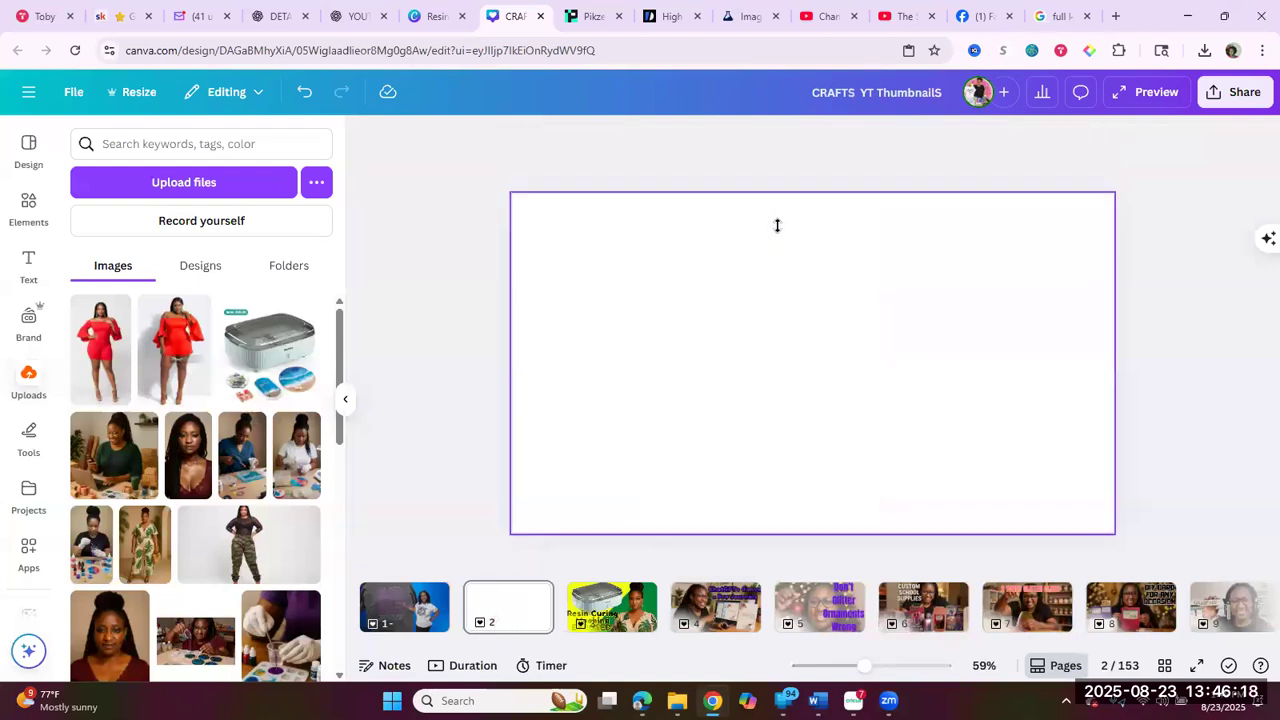
- Paste the black-dress photo on page 2, align it to the top, and enlarge it to full height
right_click(791, 394)
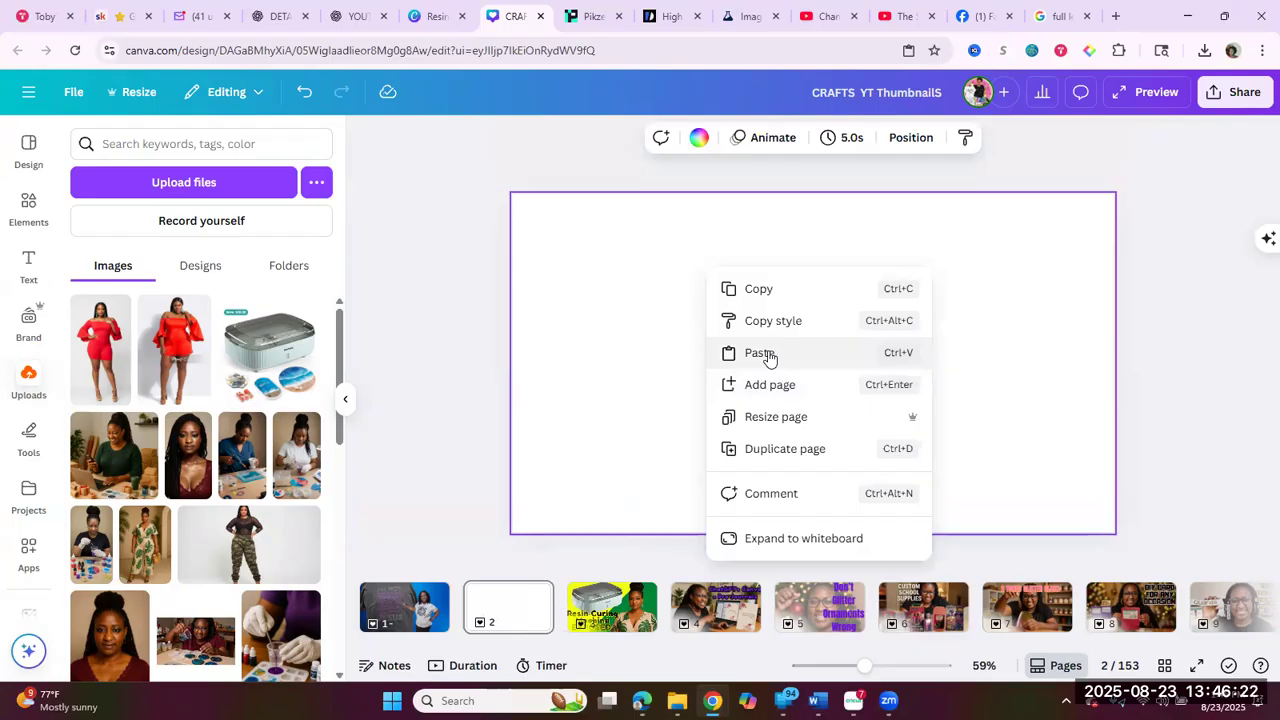
click(760, 353)
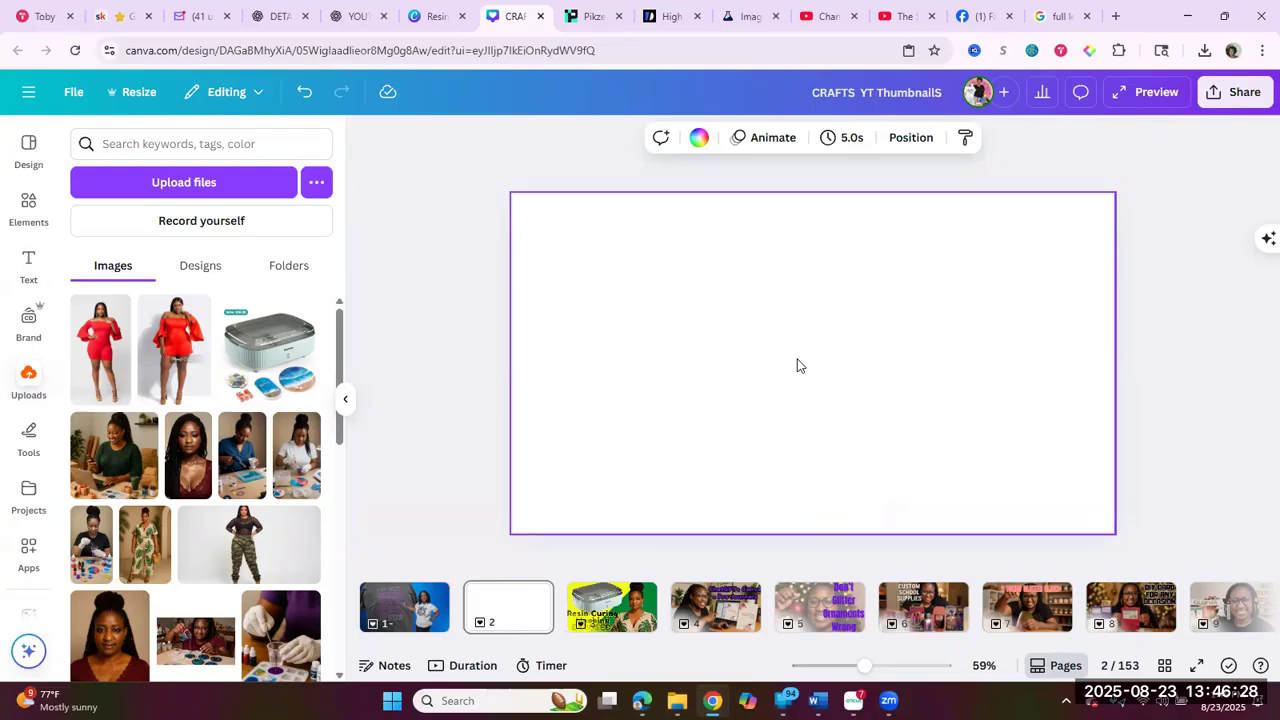
key(ctrl+v)
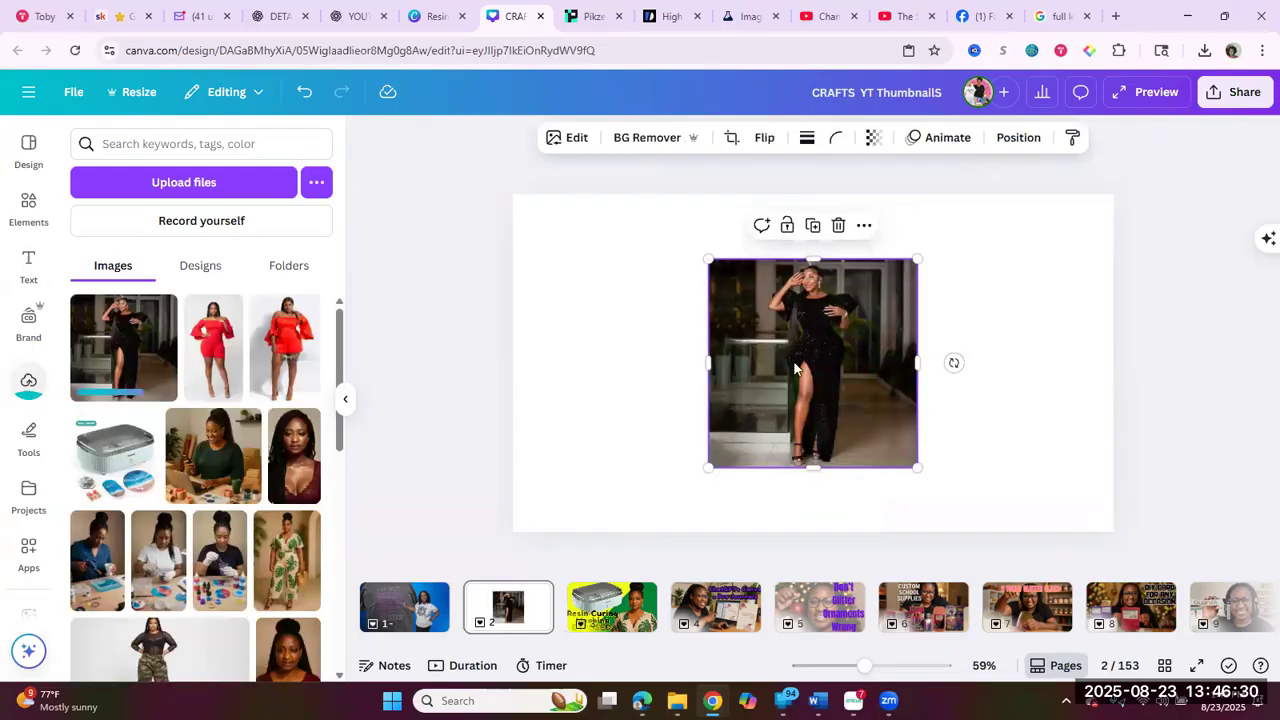
drag(782, 363, 718, 312)
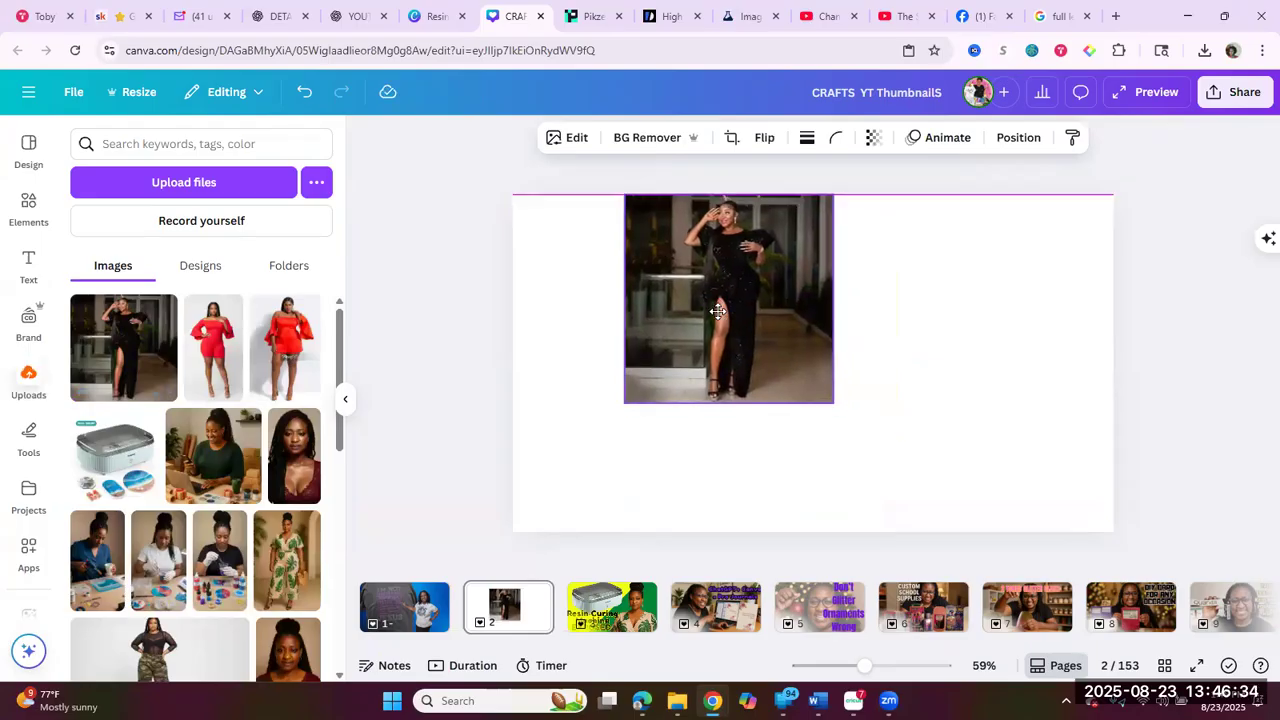
drag(842, 413, 840, 413)
drag(826, 399, 1232, 104)
click(795, 230)
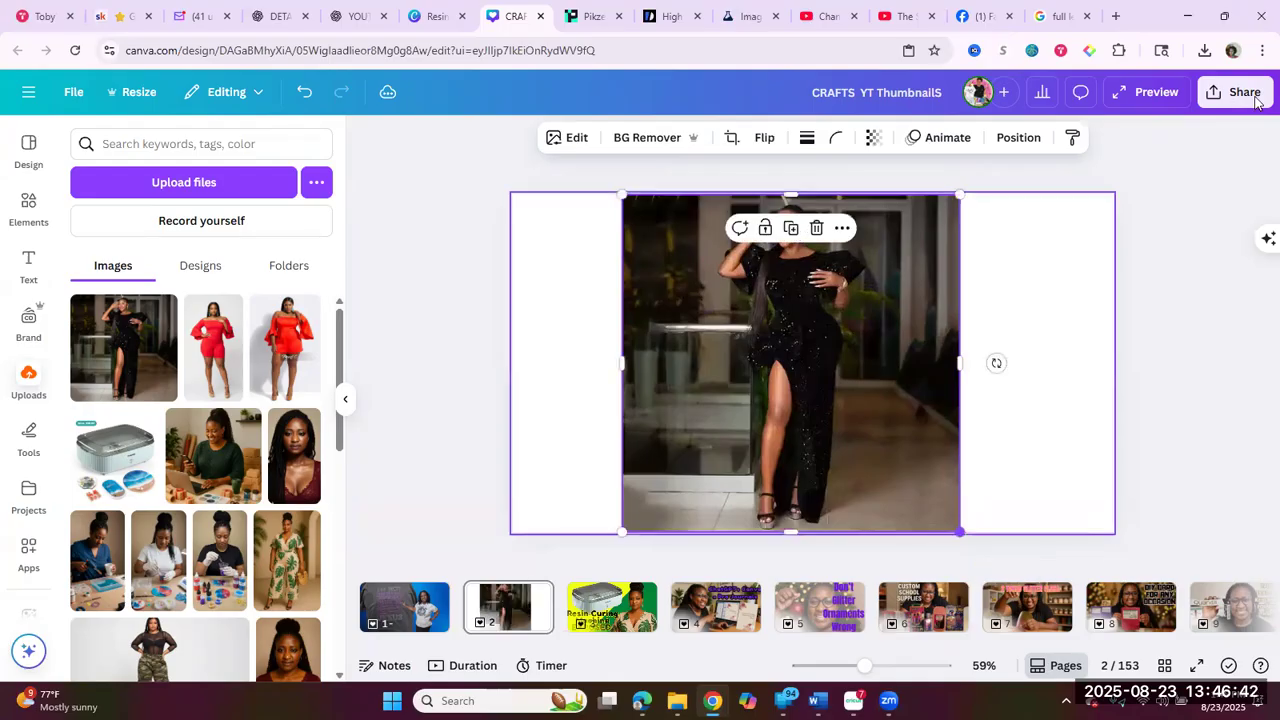
click(1237, 93)
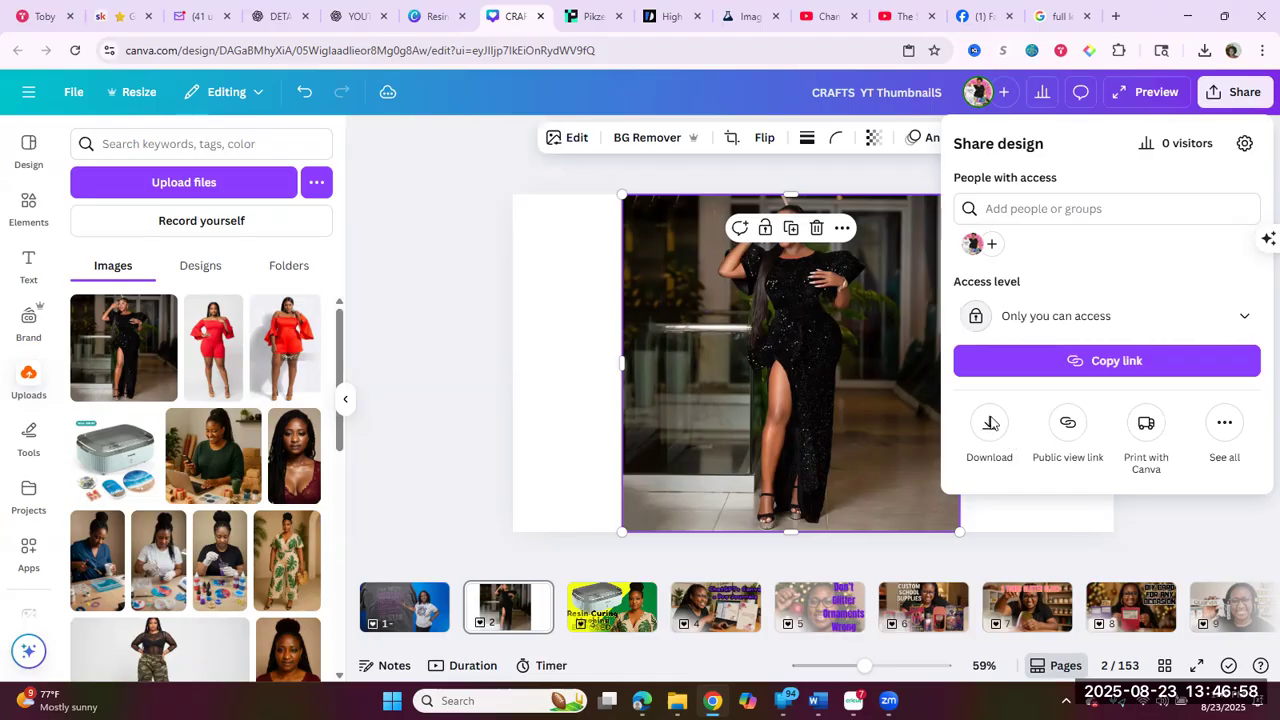
- Choose Current page and PNG in the download settings, then close the panel
click(996, 410)
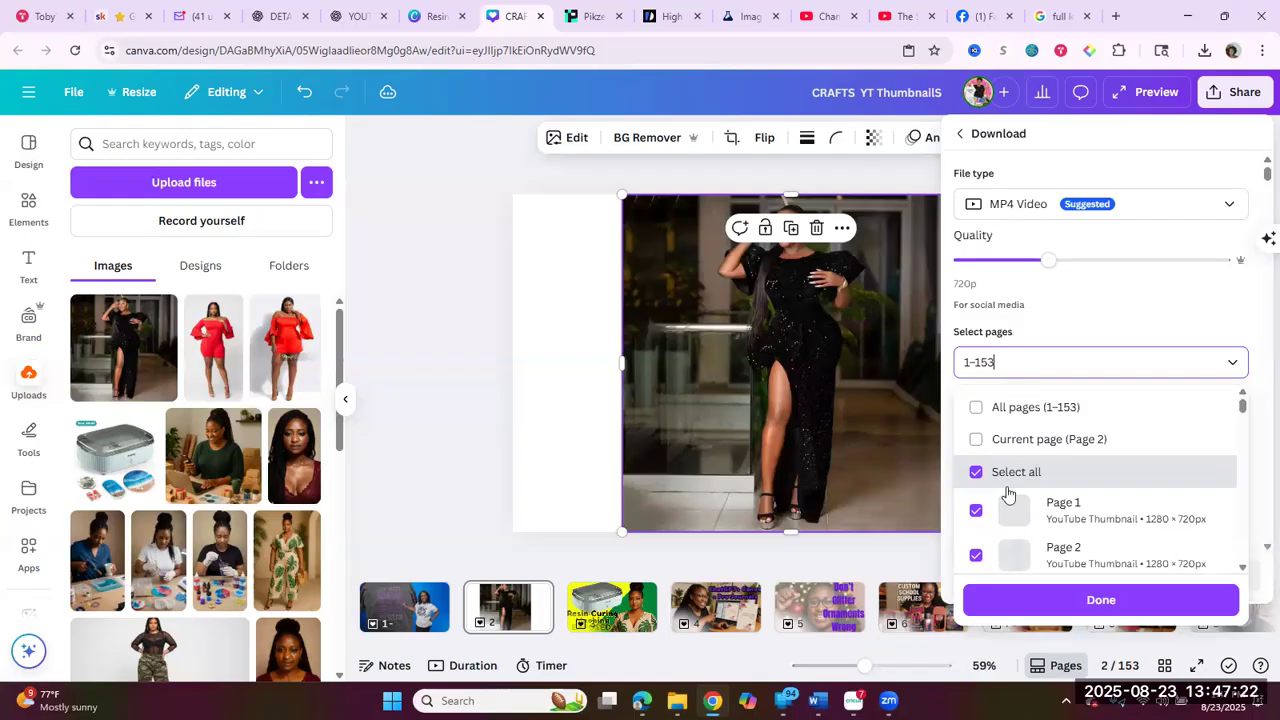
click(978, 471)
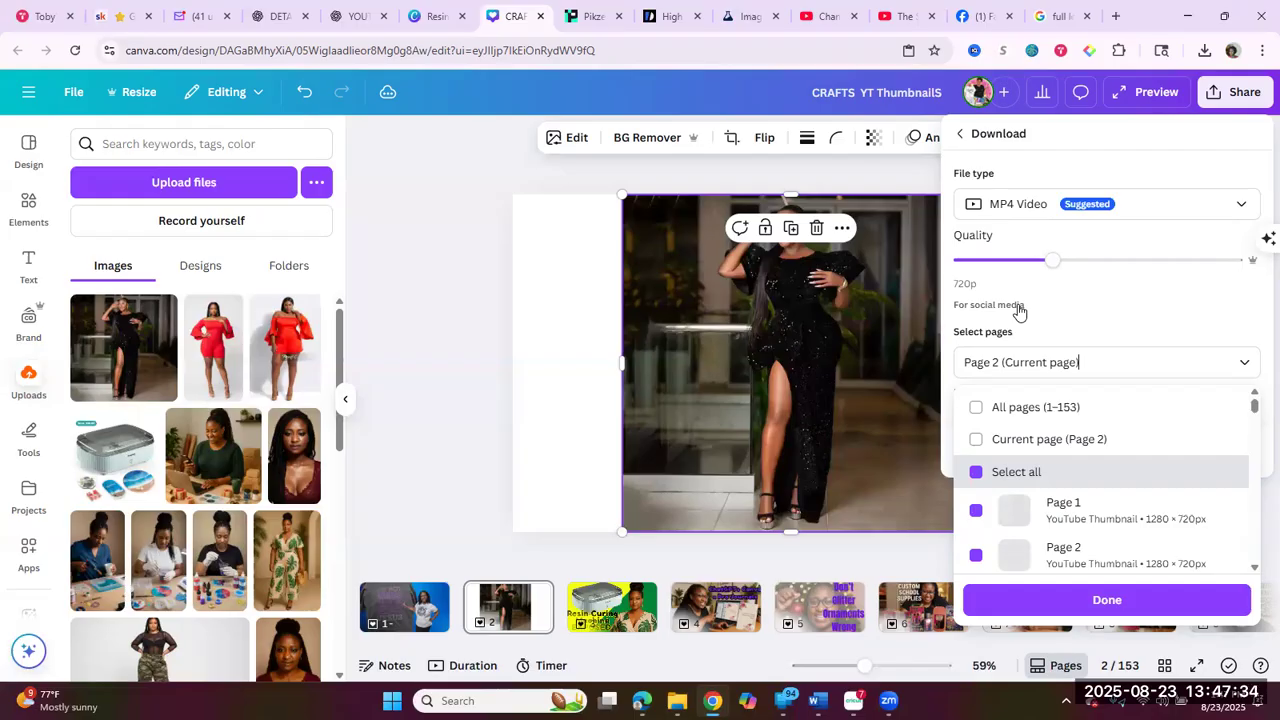
click(1106, 203)
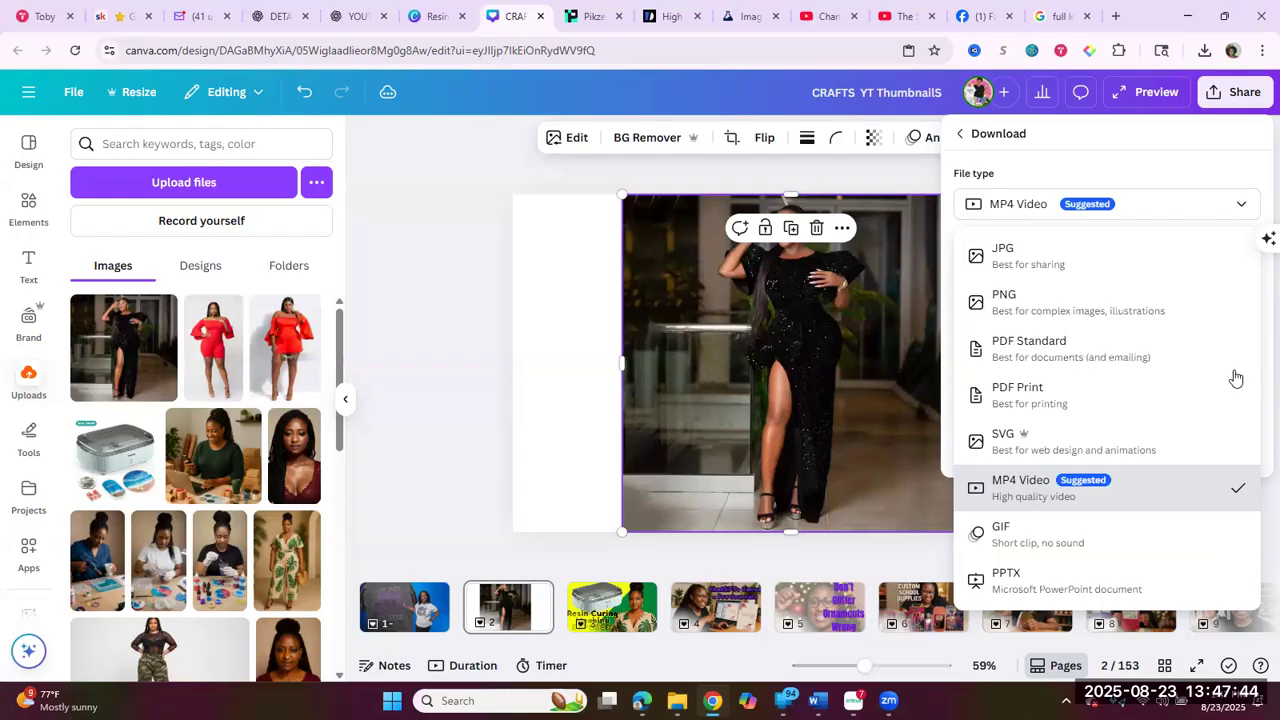
click(1238, 308)
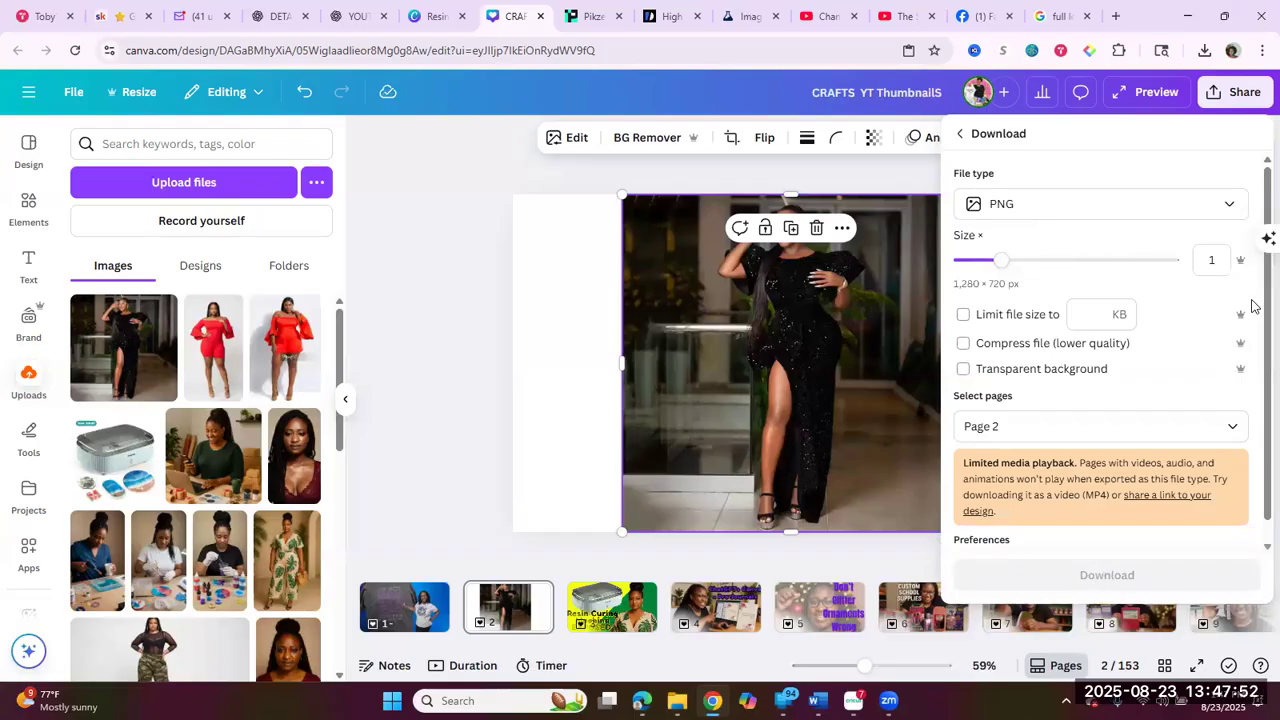
key(Escape)
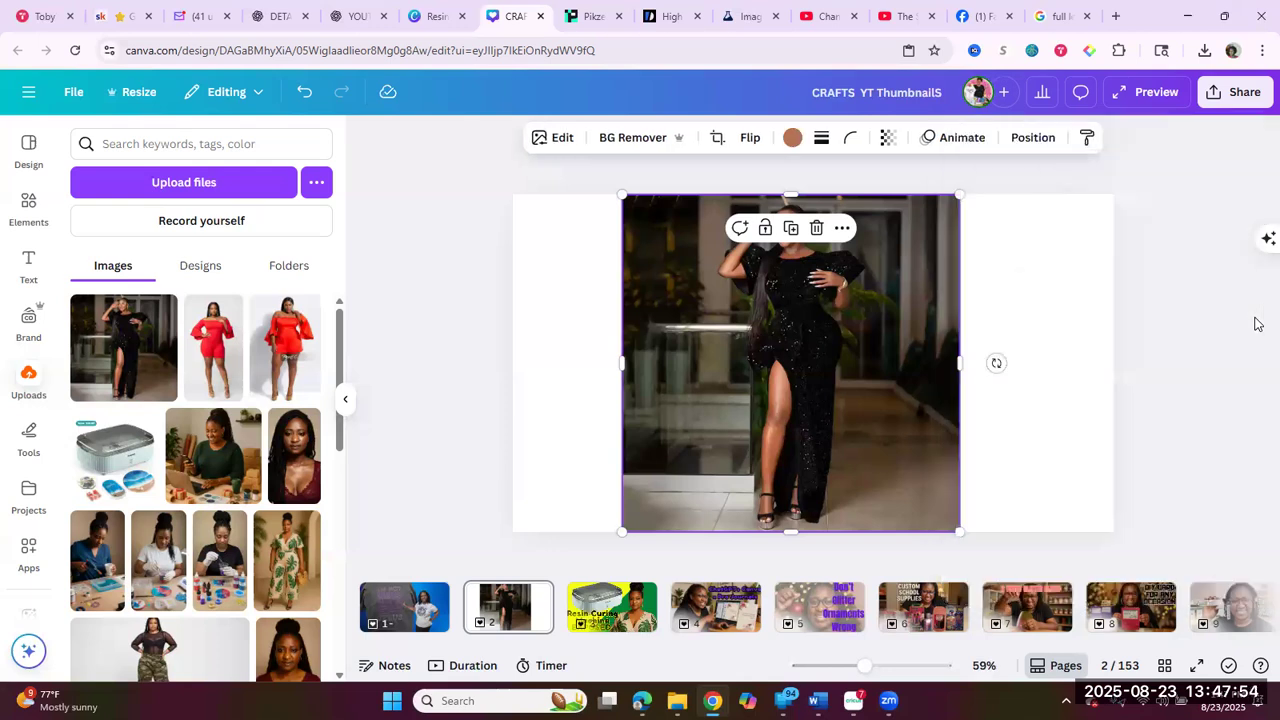
- Reopen Download, select only Page 2, set PNG, and download the image
click(1236, 100)
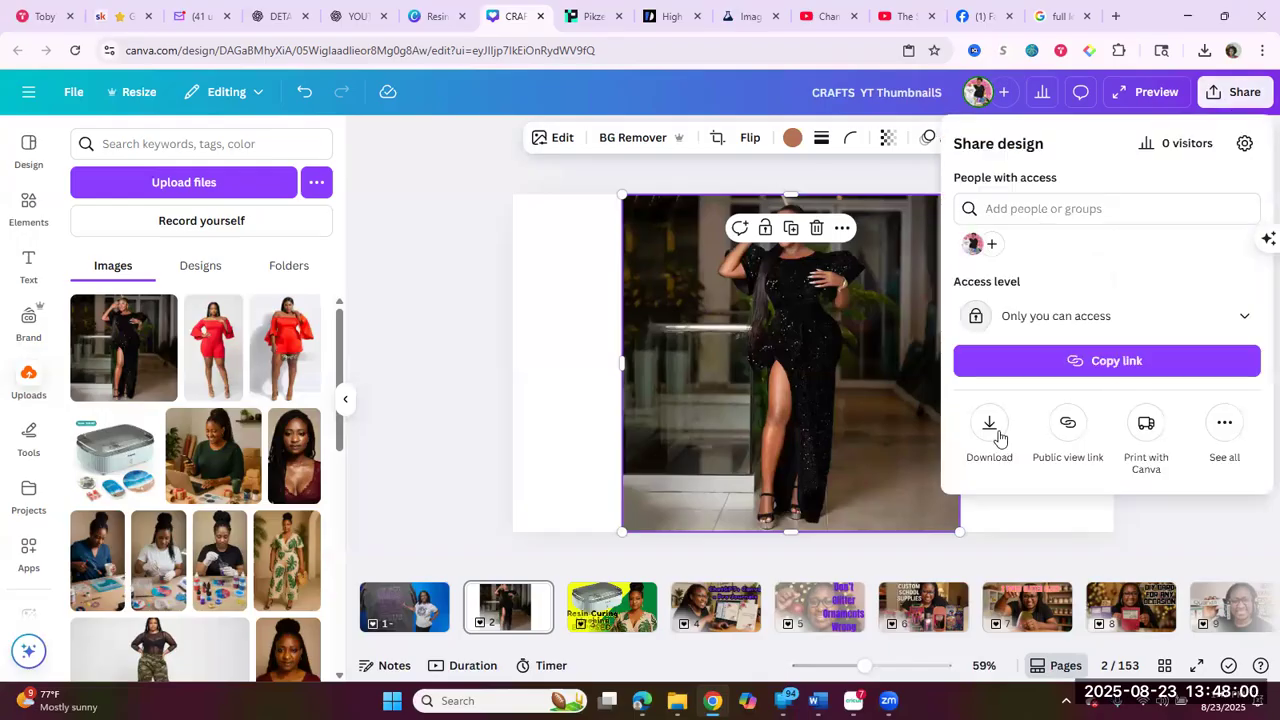
click(999, 436)
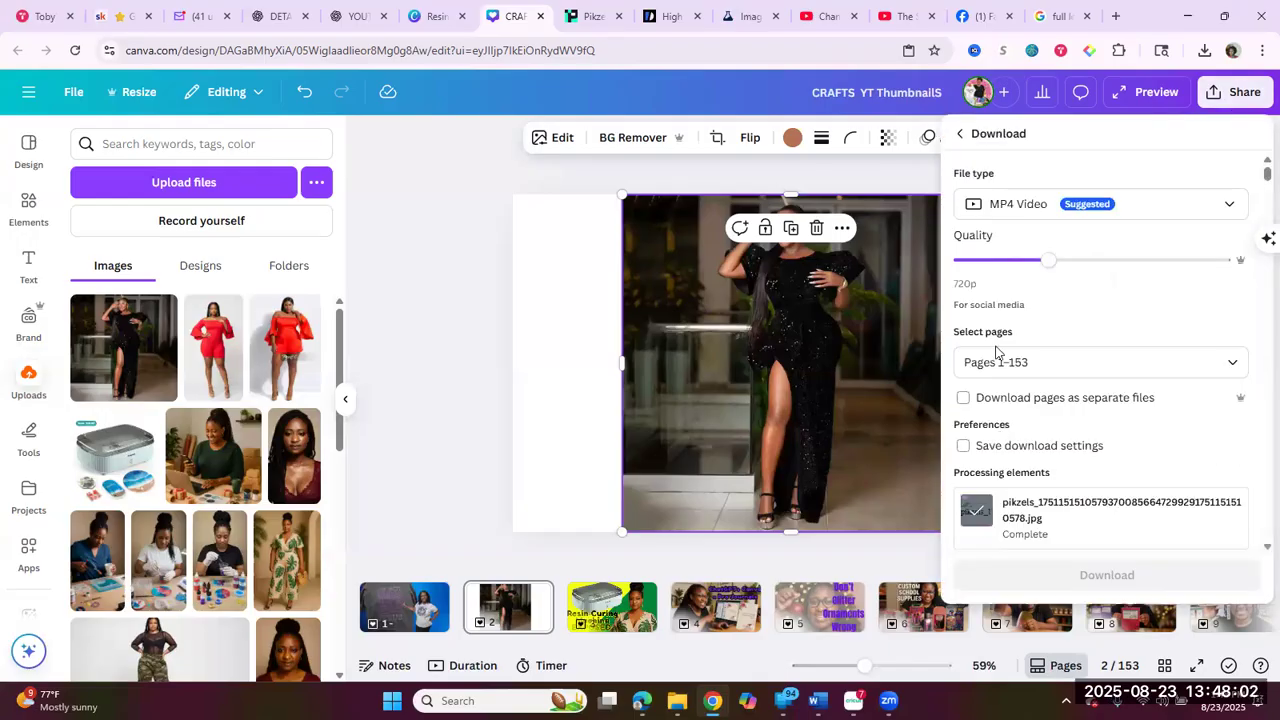
click(999, 363)
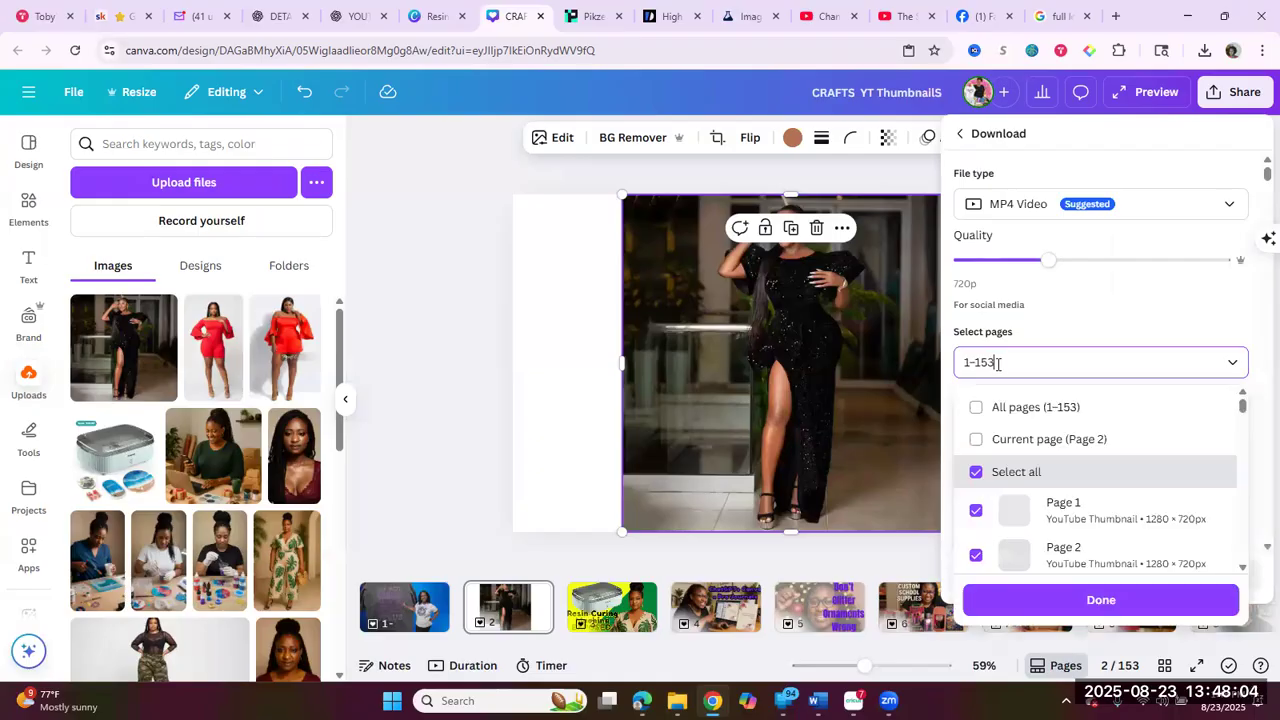
click(975, 441)
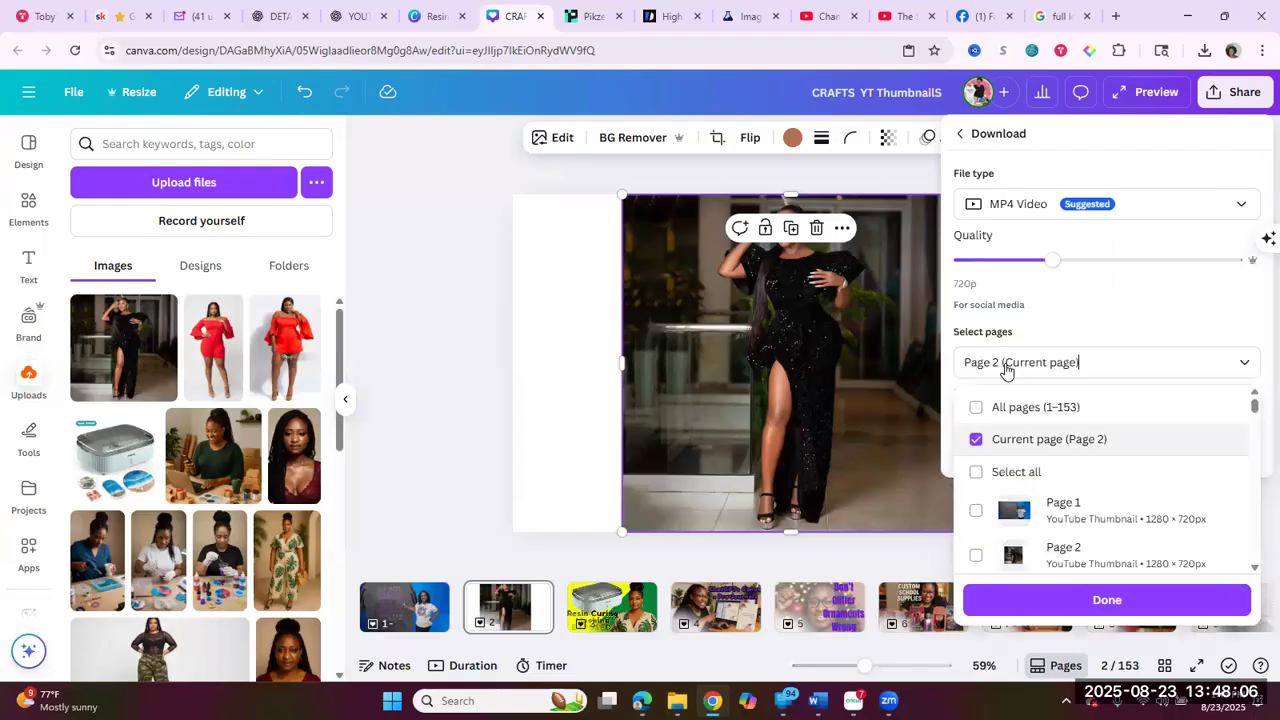
click(1110, 600)
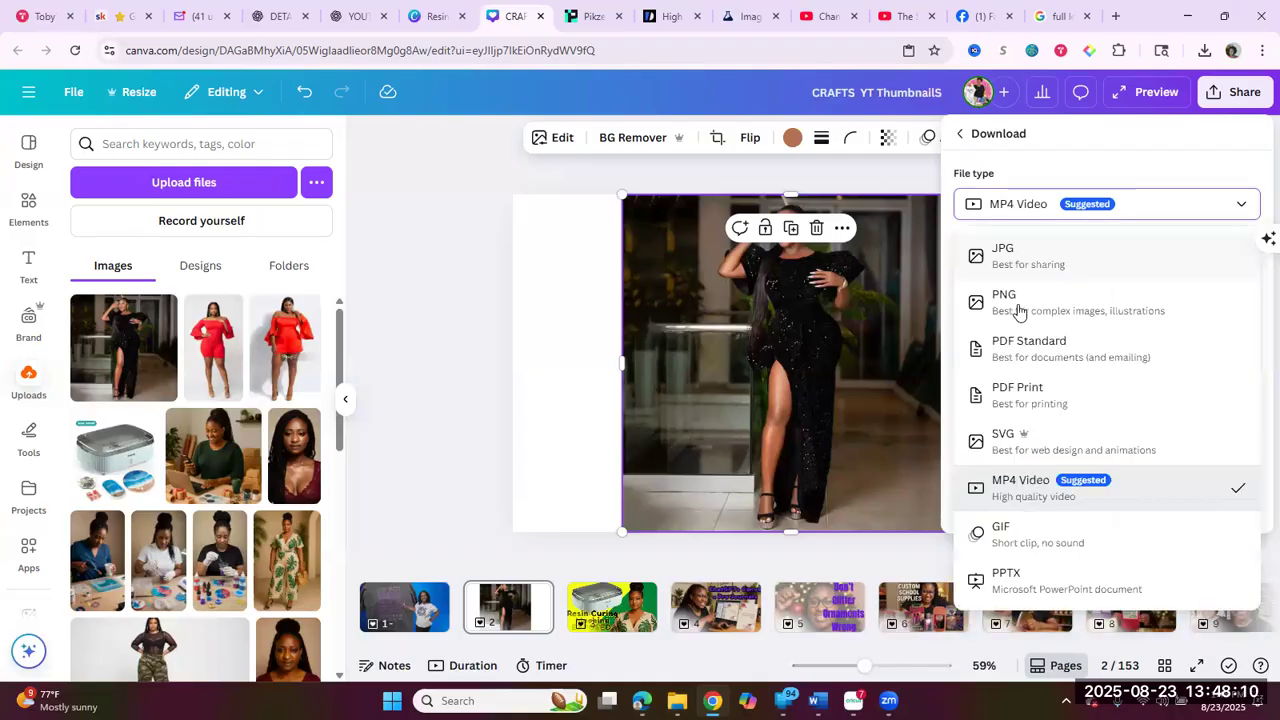
click(1020, 309)
click(1030, 518)
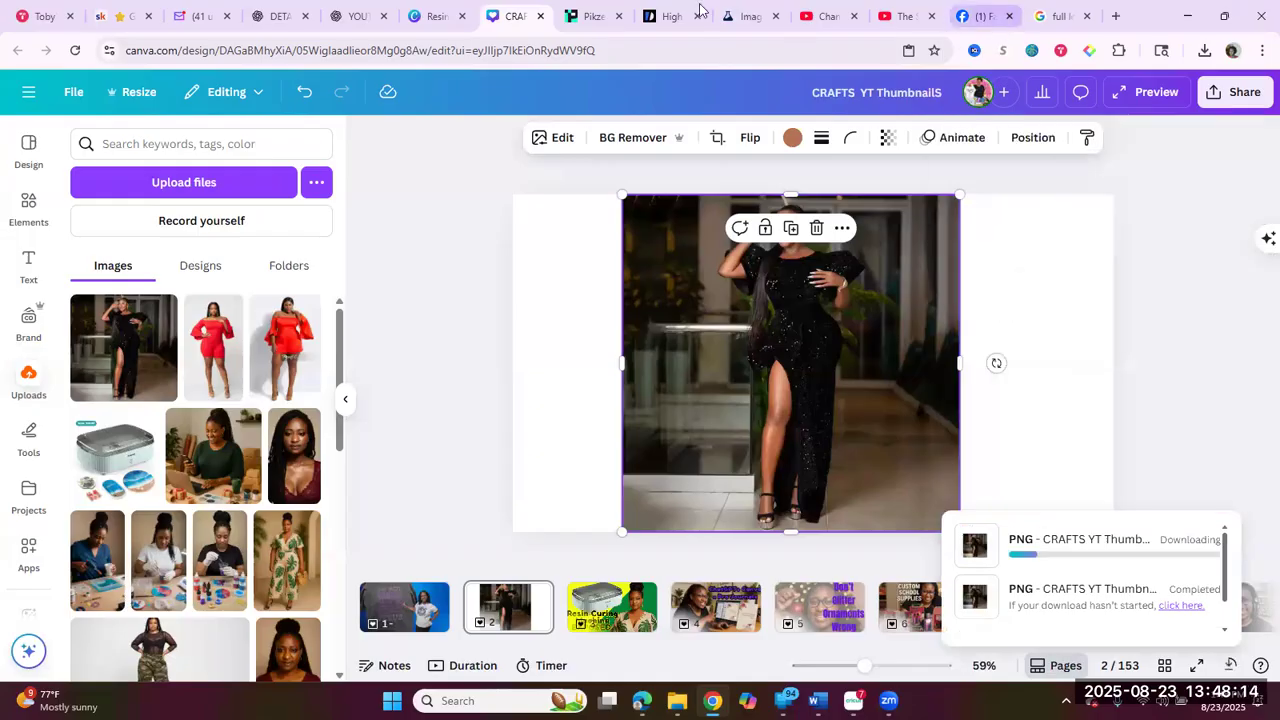
- Attach CRAFTS_YT ThumbnailS (16) from Downloads to a message in the DETAILED PROMPT FROM IMAGE chat
click(275, 19)
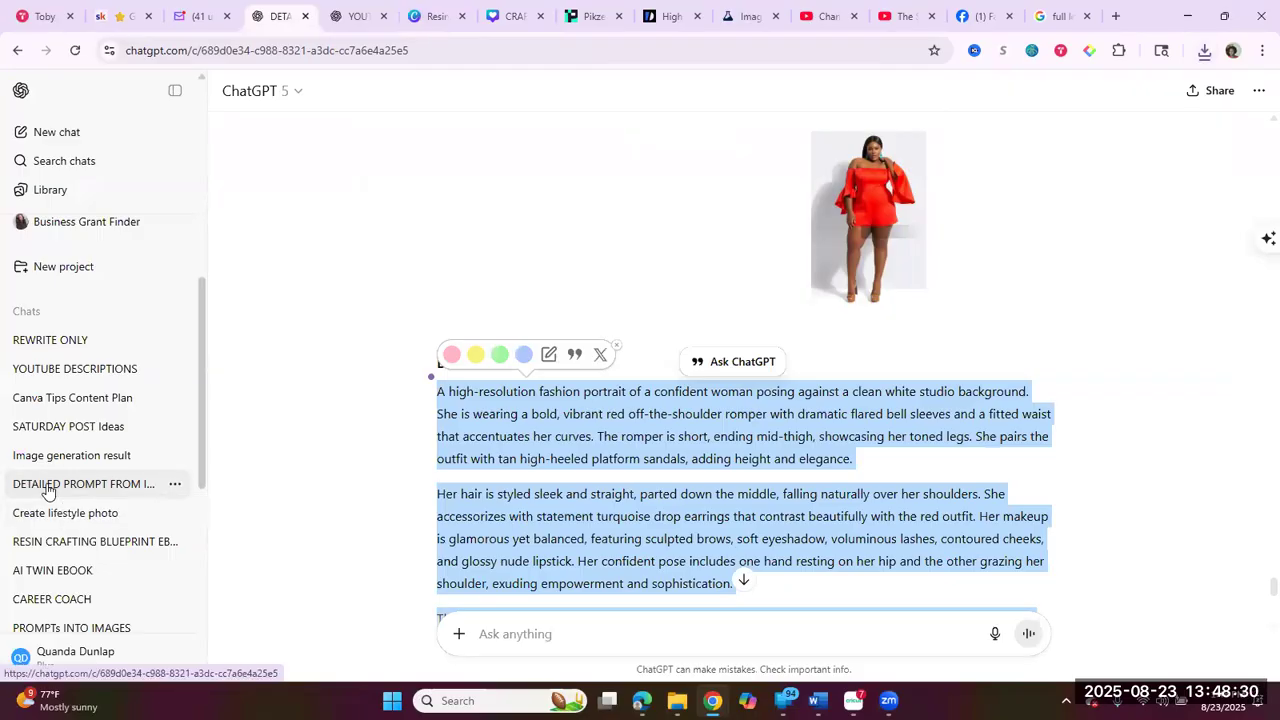
click(457, 636)
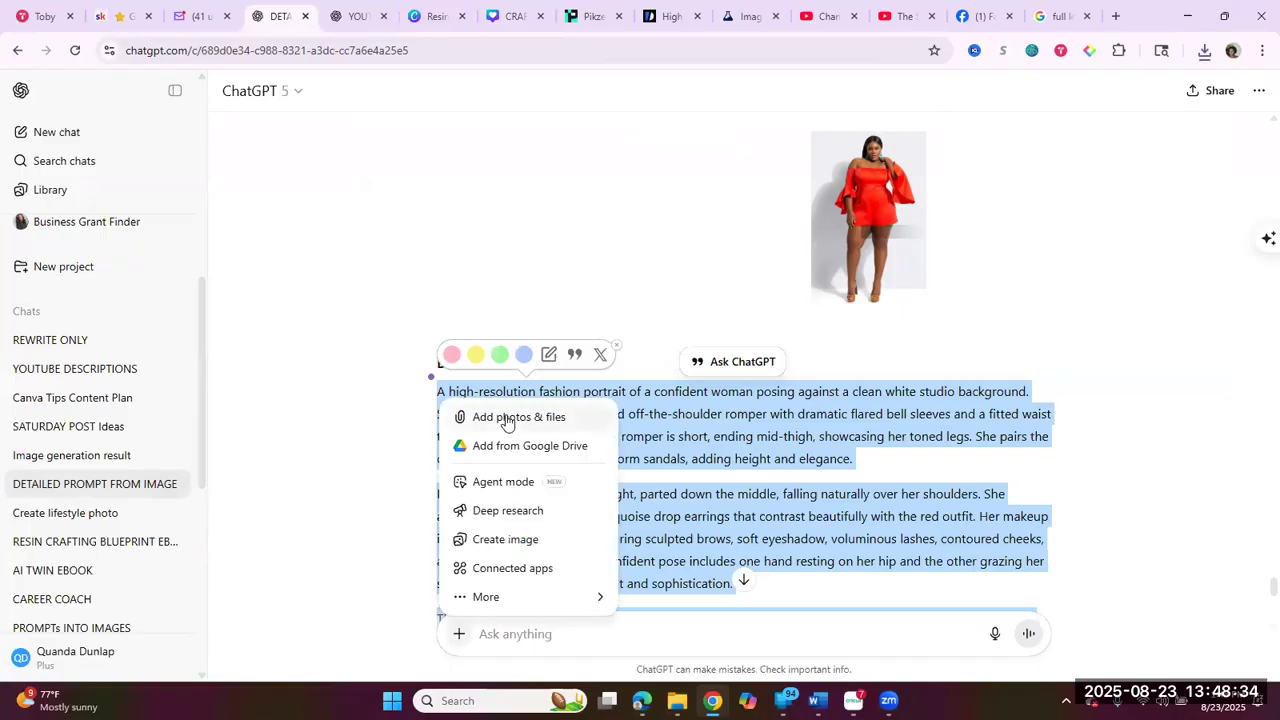
click(514, 385)
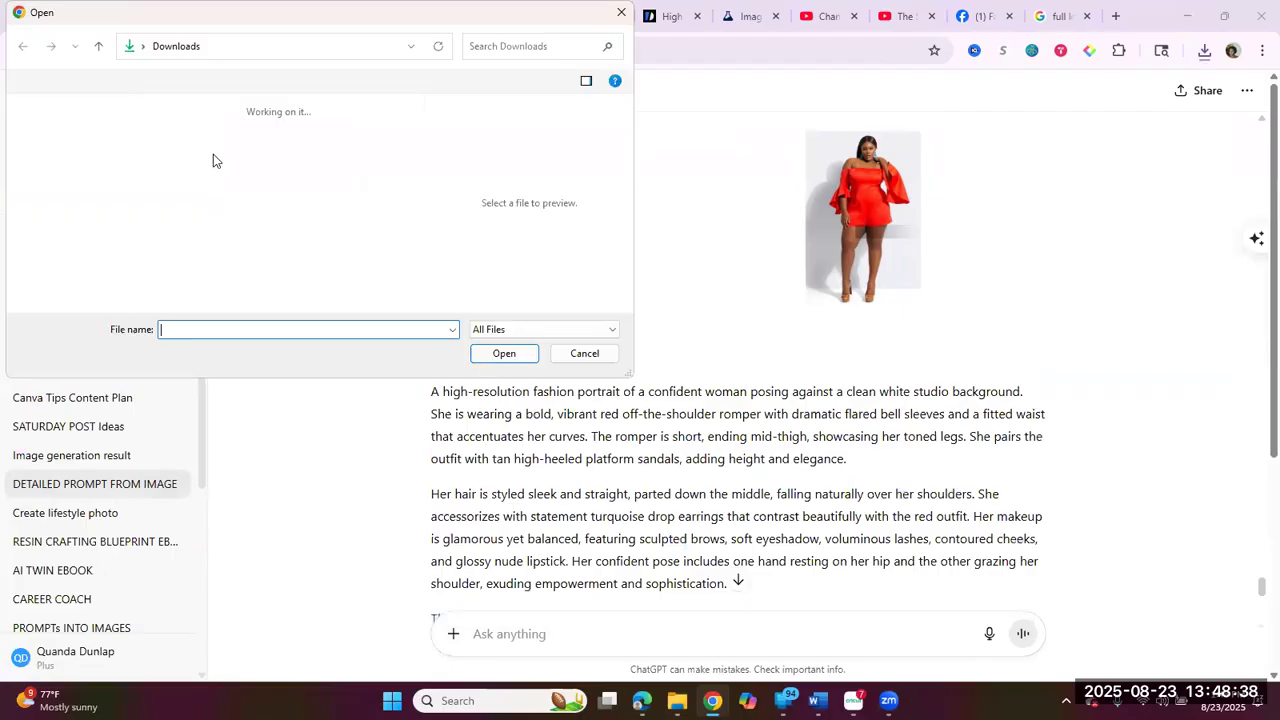
click(201, 176)
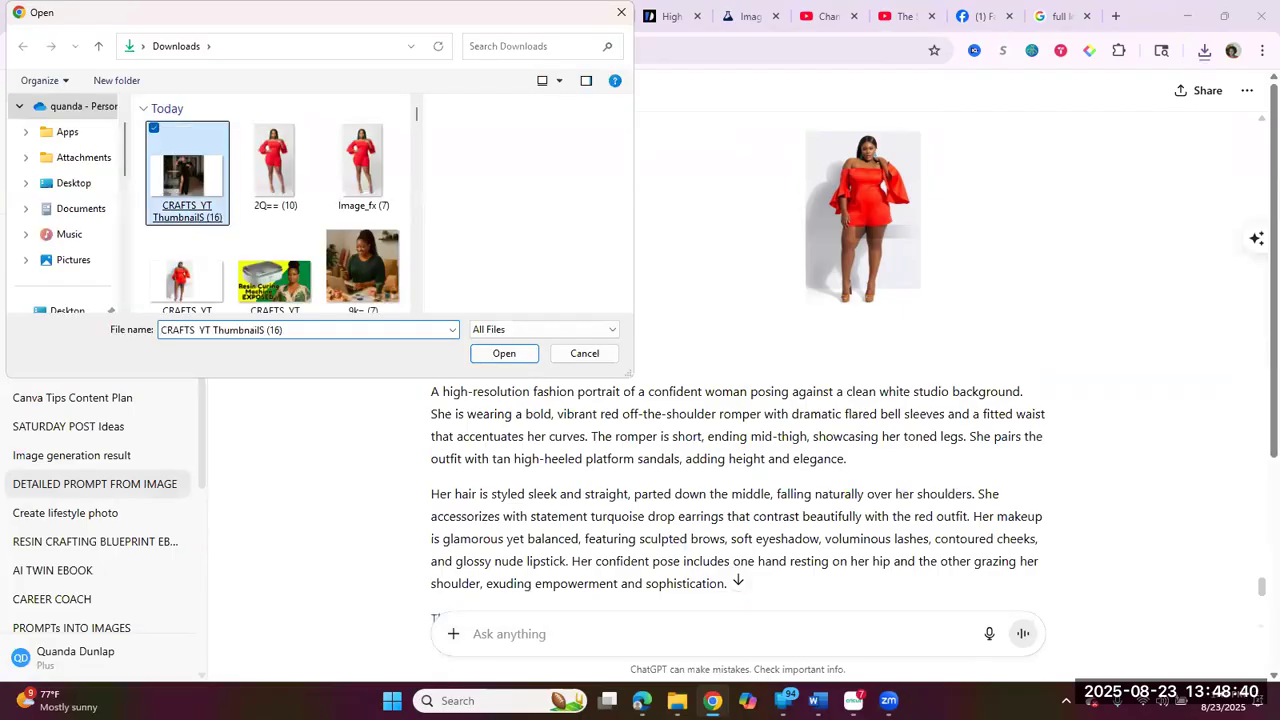
key(Return)
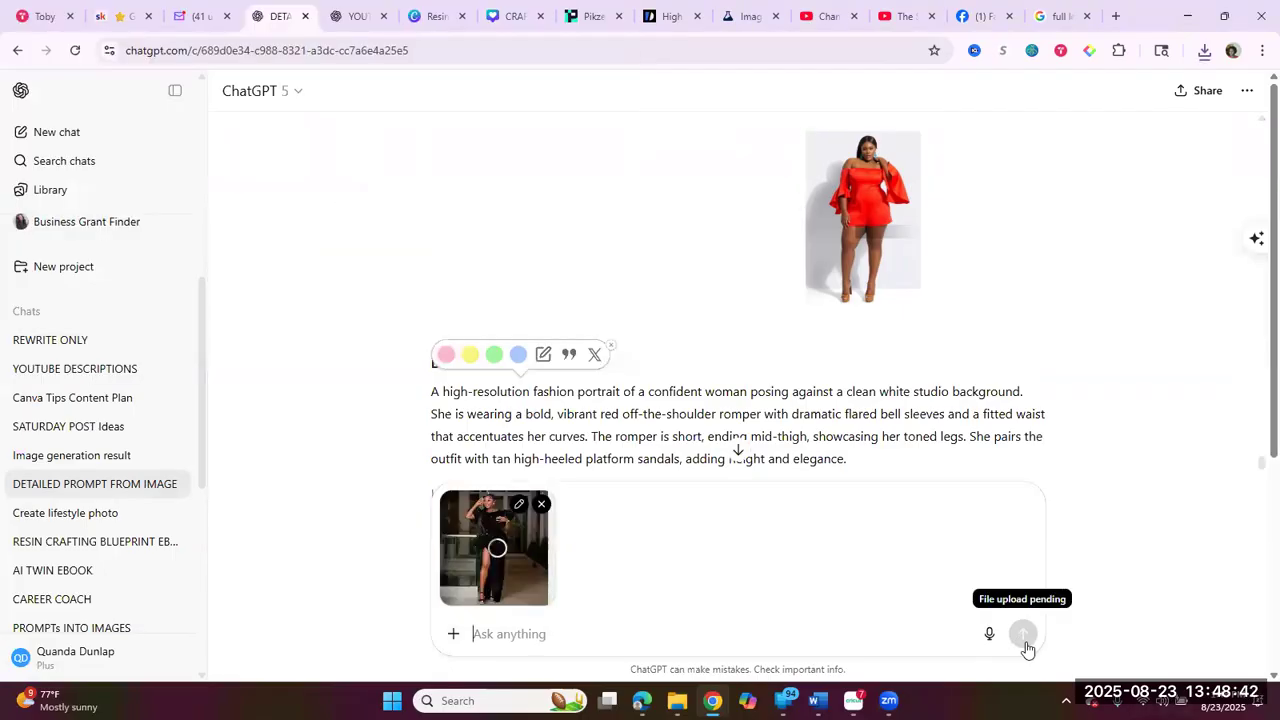
- Send the attached image and scroll through ChatGPT's detailed prompt reply
click(1024, 638)
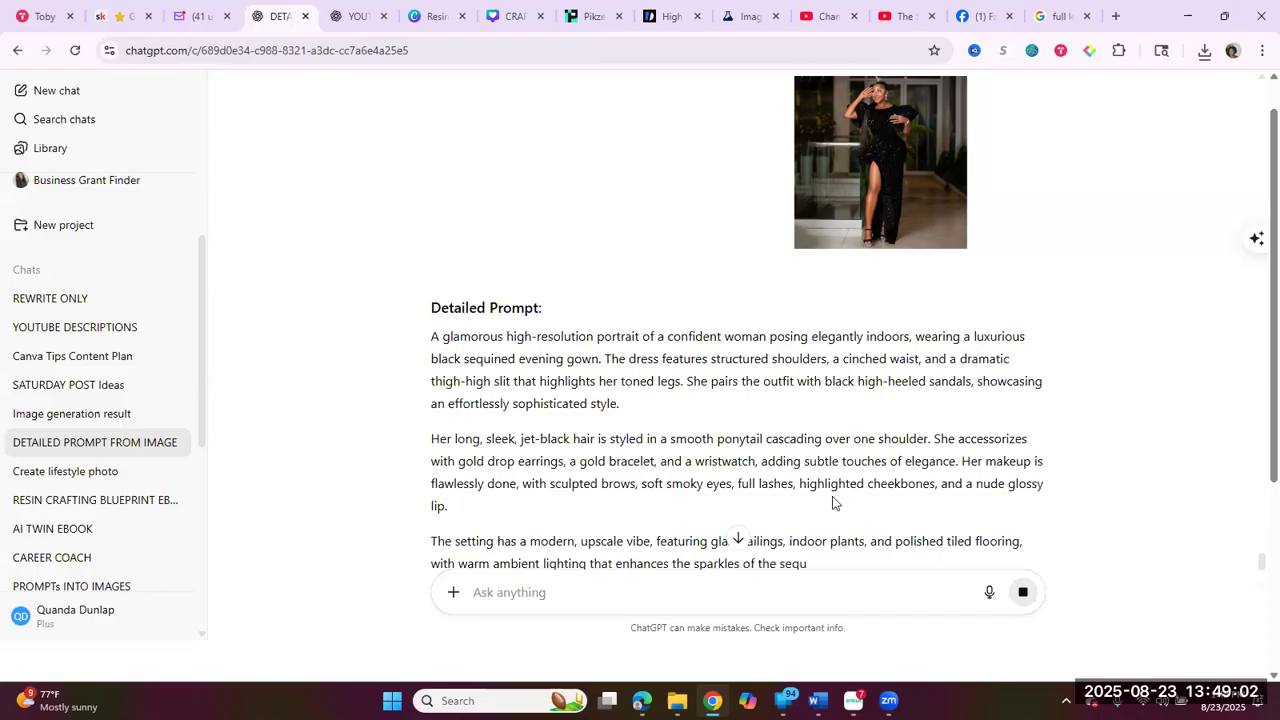
scroll(686, 381, down, 2)
scroll(692, 388, down, 2)
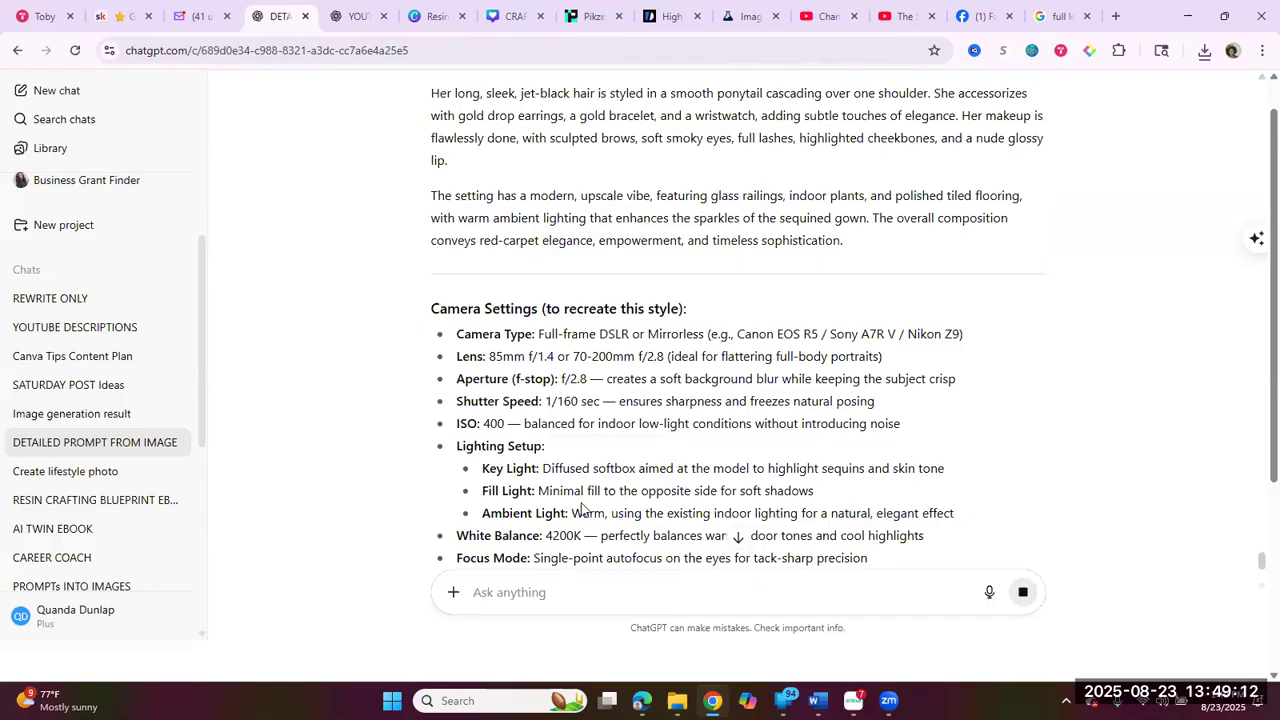
scroll(826, 506, down, 1)
scroll(566, 348, down, 2)
- Copy the reply from Detailed Prompt through Camera Settings, then switch to ImageFX
drag(540, 380, 452, 276)
drag(422, 96, 423, 98)
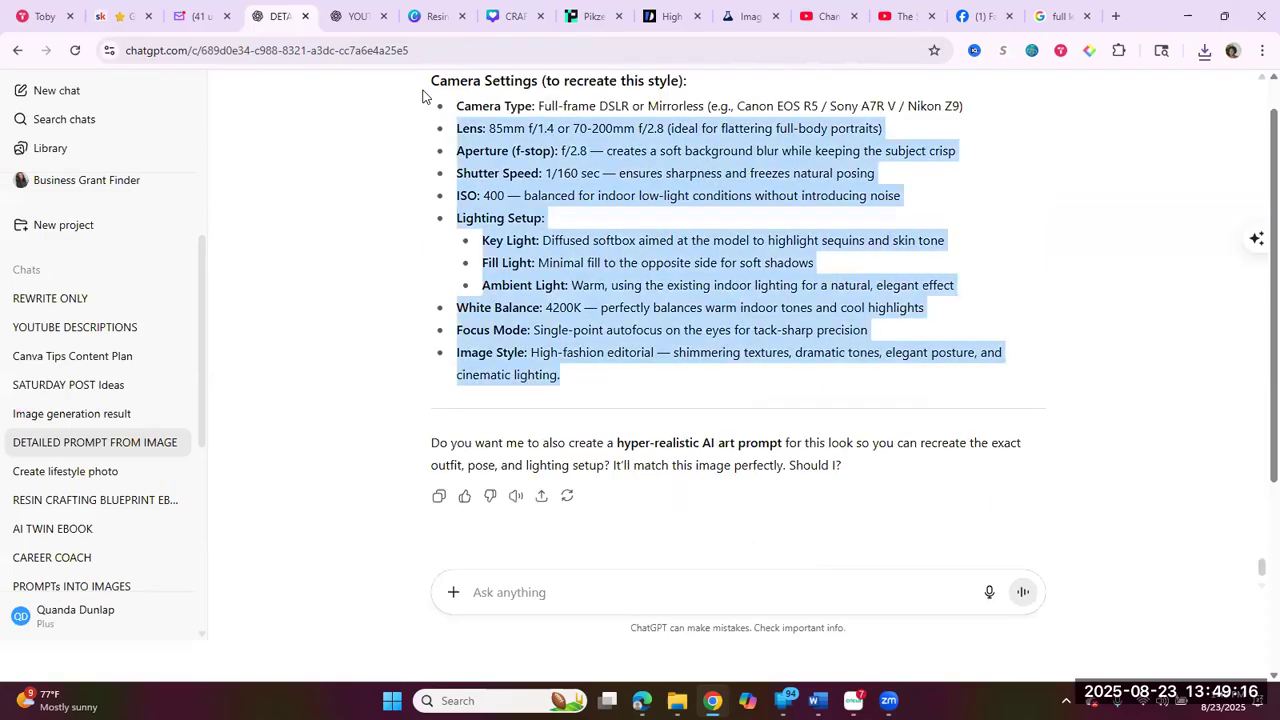
drag(437, 178, 452, 188)
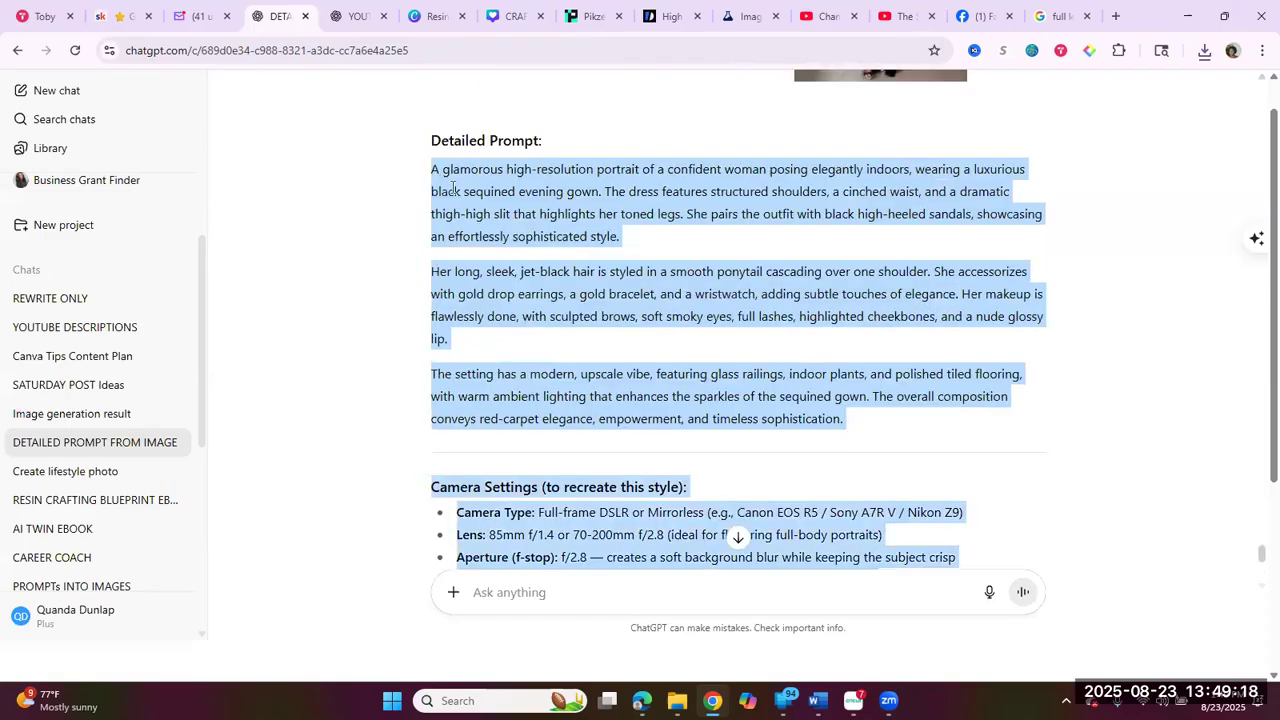
right_click(478, 210)
click(402, 248)
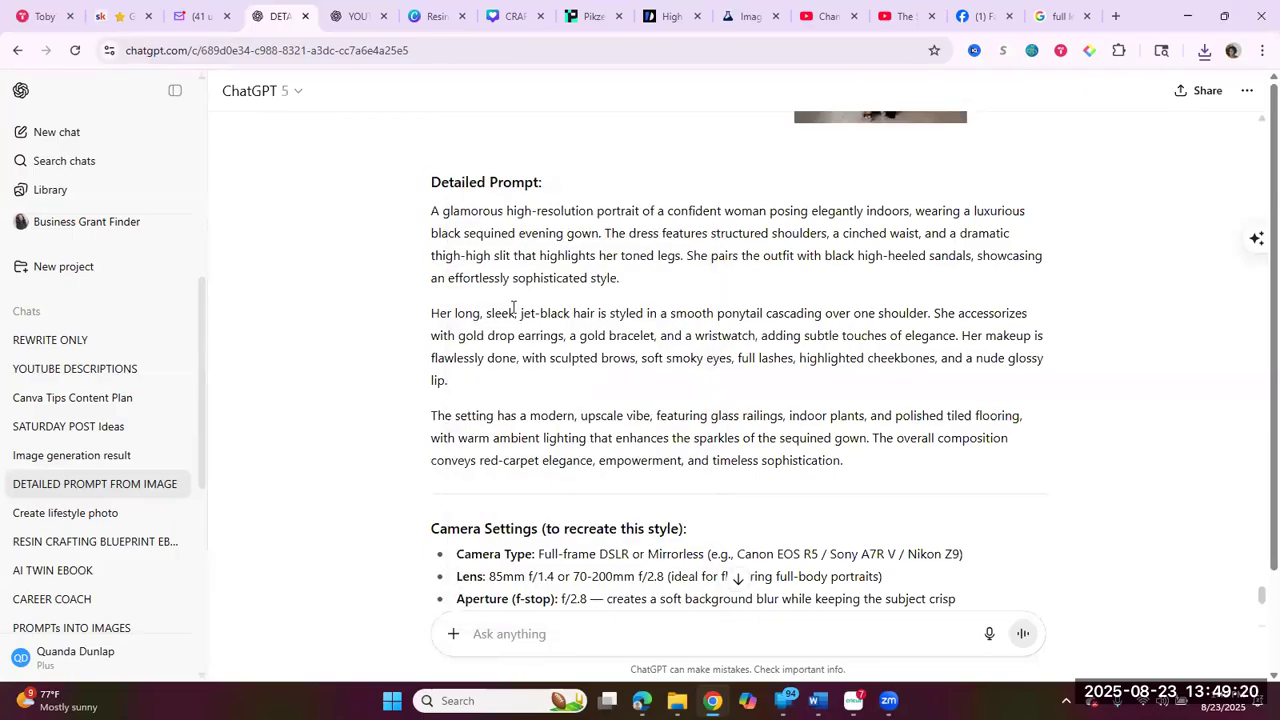
drag(432, 211, 737, 577)
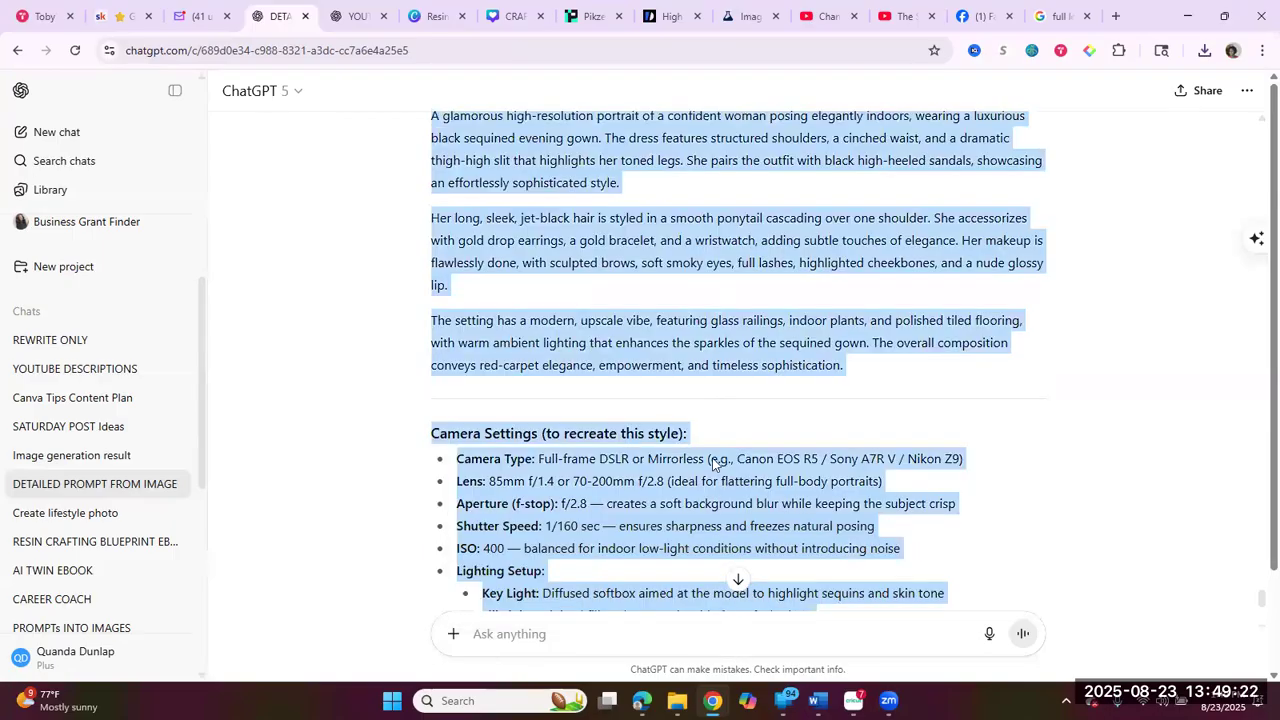
drag(707, 410, 709, 394)
scroll(707, 410, down, 4)
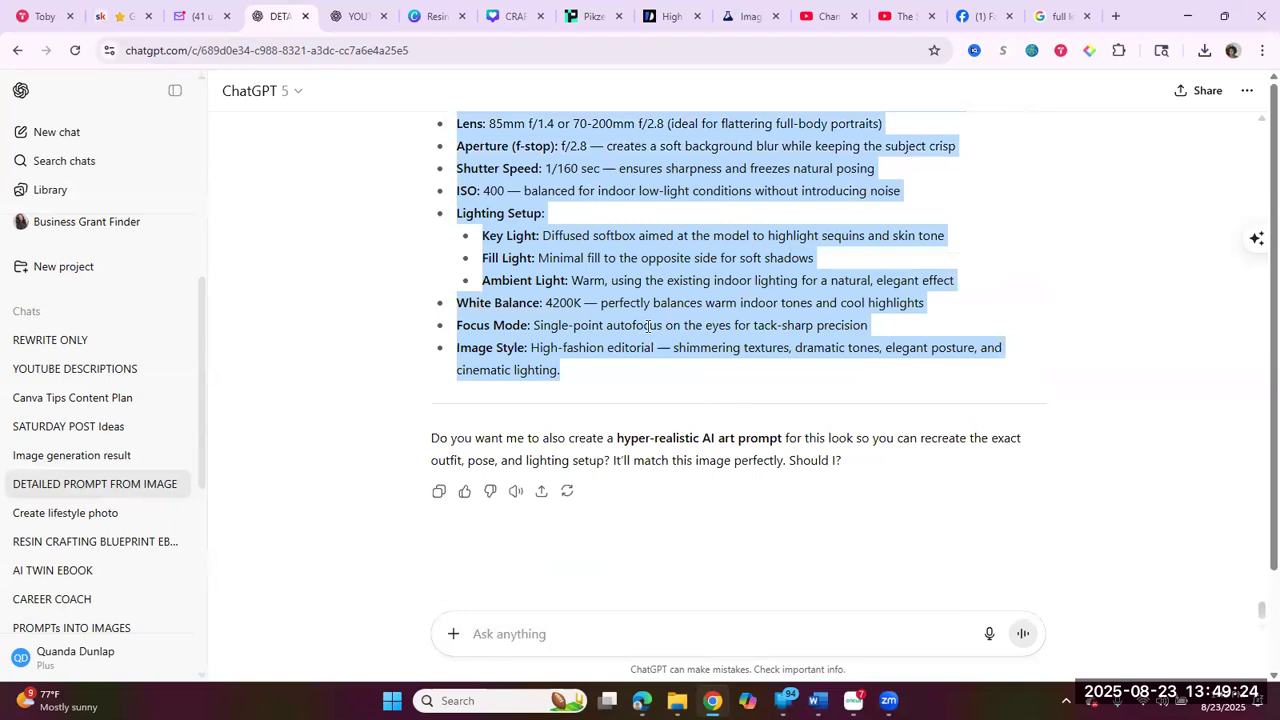
right_click(680, 350)
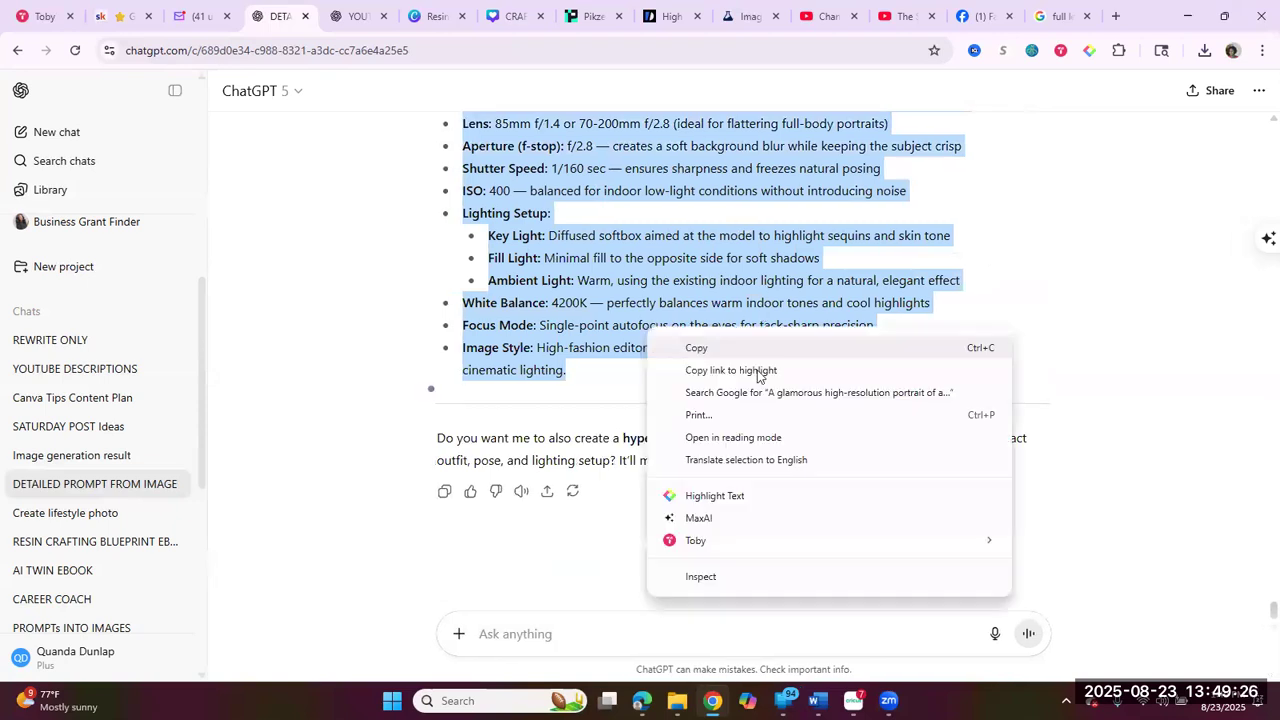
key(Escape)
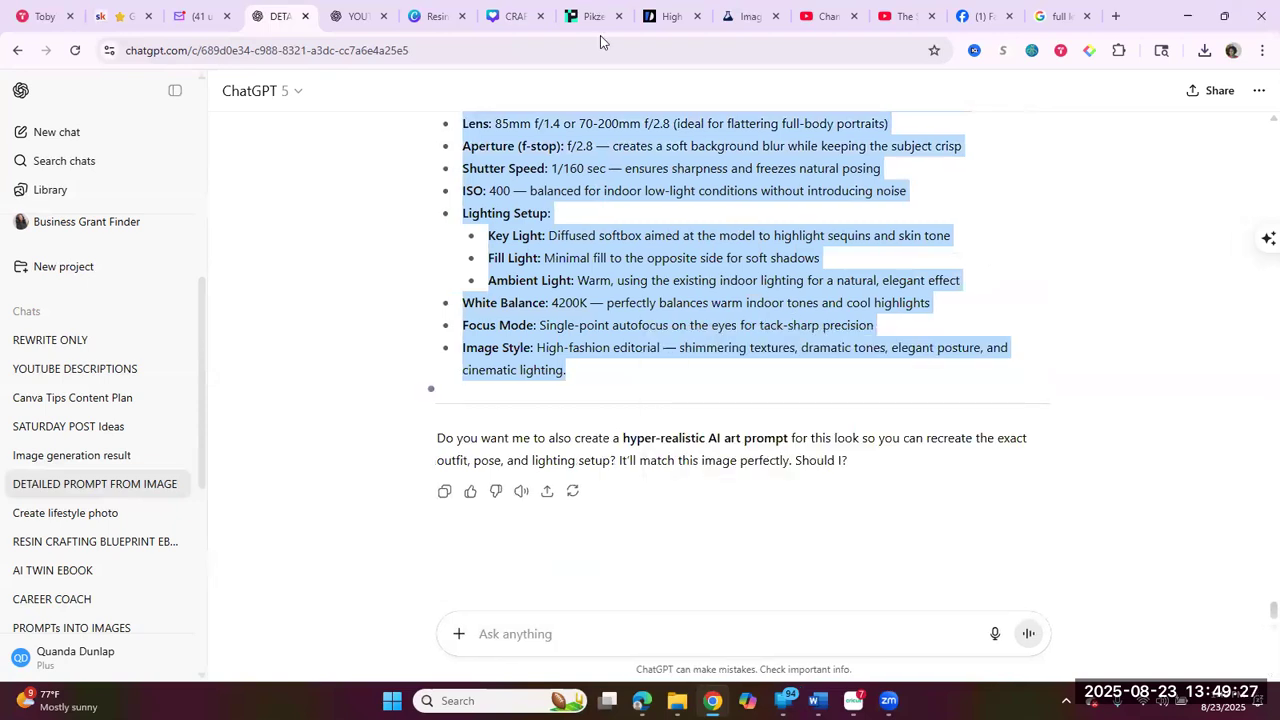
click(748, 17)
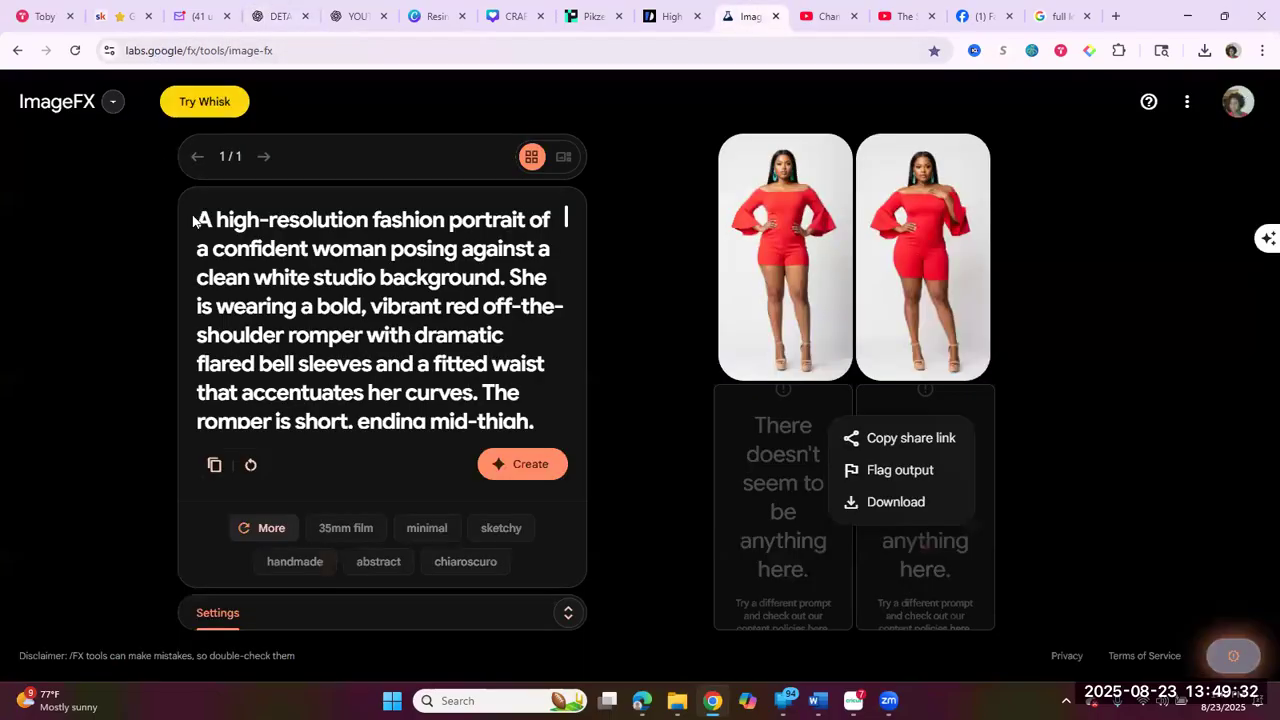
- Delete the old red romper prompt from the ImageFX prompt box
drag(198, 216, 288, 335)
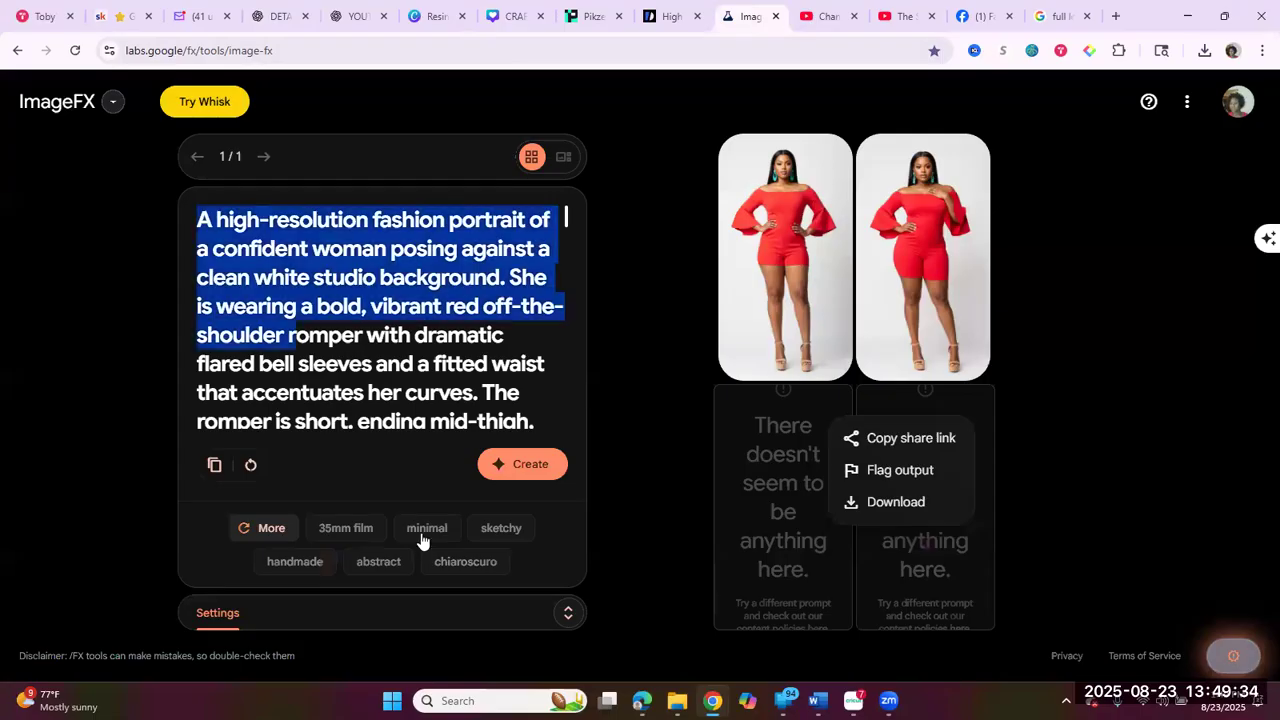
key(ctrl+a)
key(BackSpace)
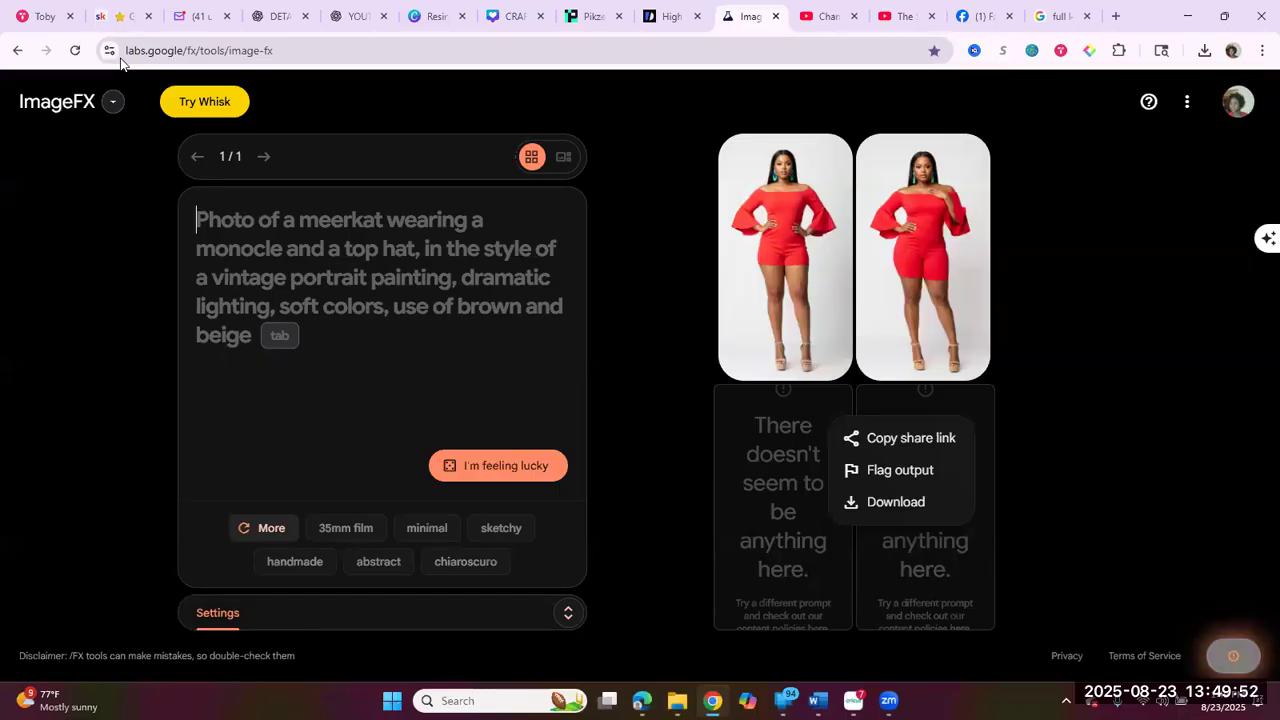
click(258, 58)
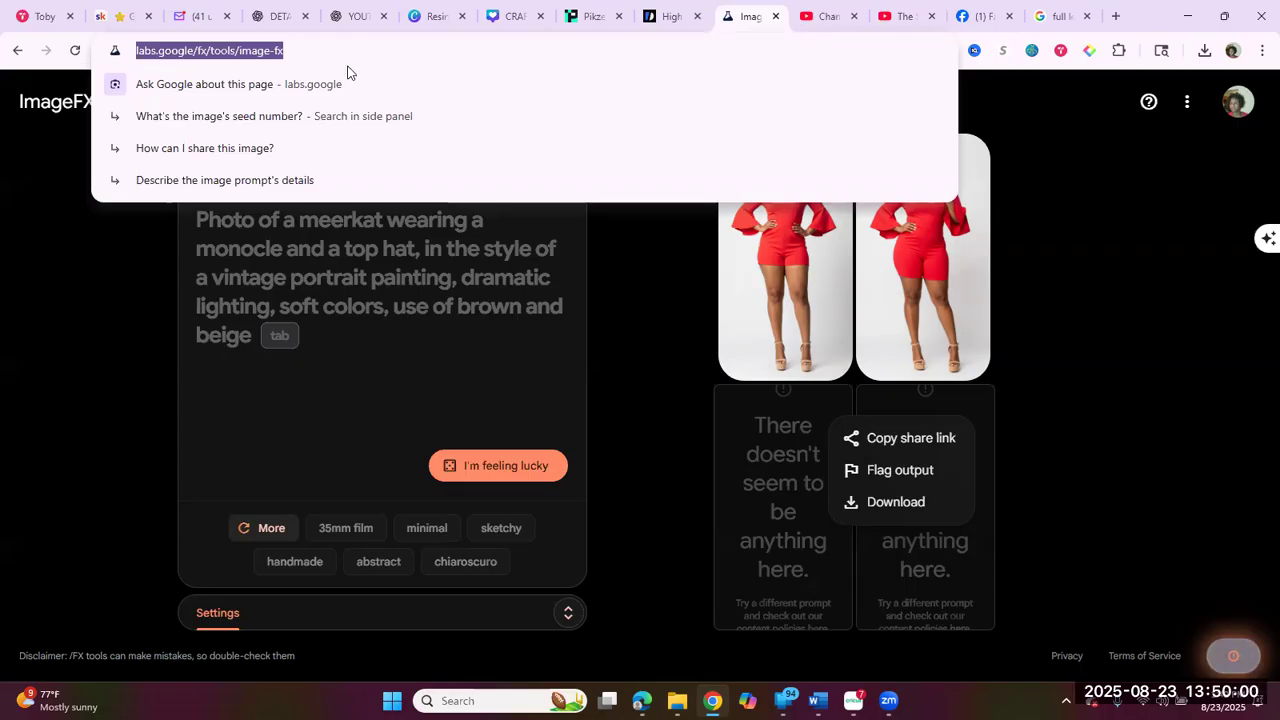
- Paste the black sequined gown prompt and review the Portrait (9:16) generation settings
click(238, 228)
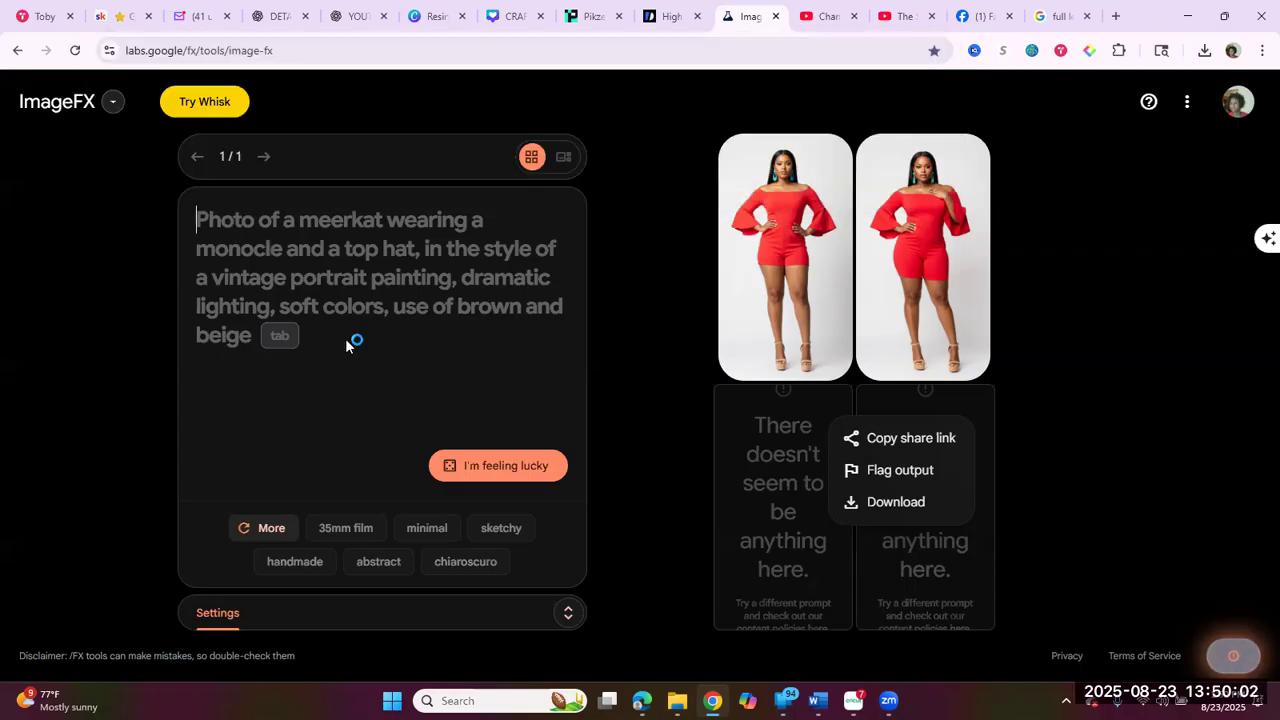
right_click(303, 412)
key(ctrl+v)
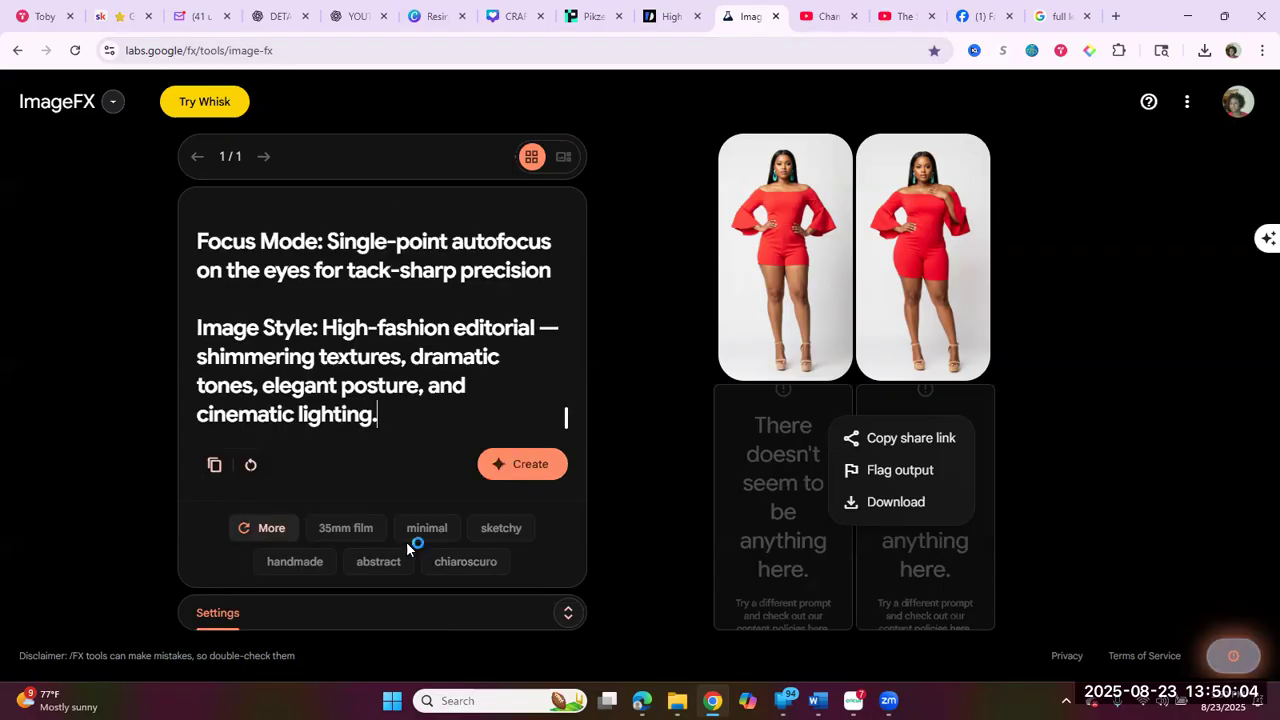
click(569, 614)
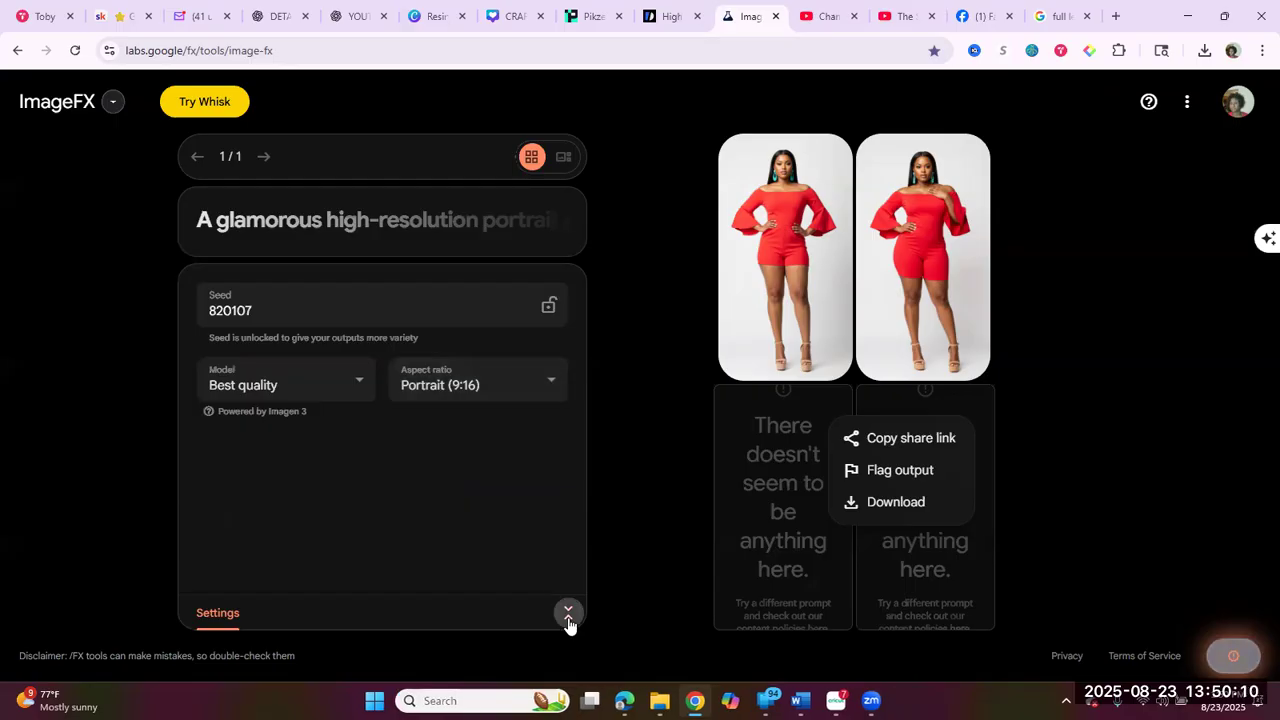
click(512, 471)
- Generate the black sequined gown portrait in ImageFX, retrying after the error toast
click(512, 461)
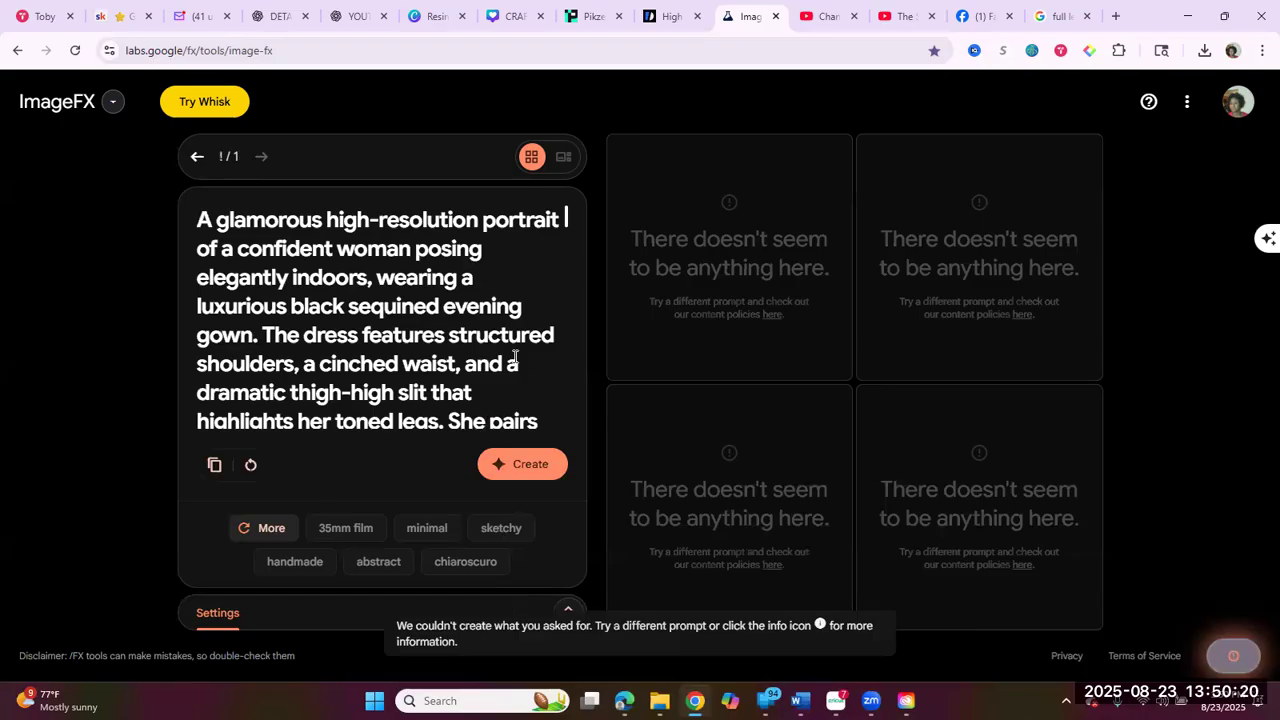
scroll(516, 360, down, 5)
scroll(526, 378, down, 5)
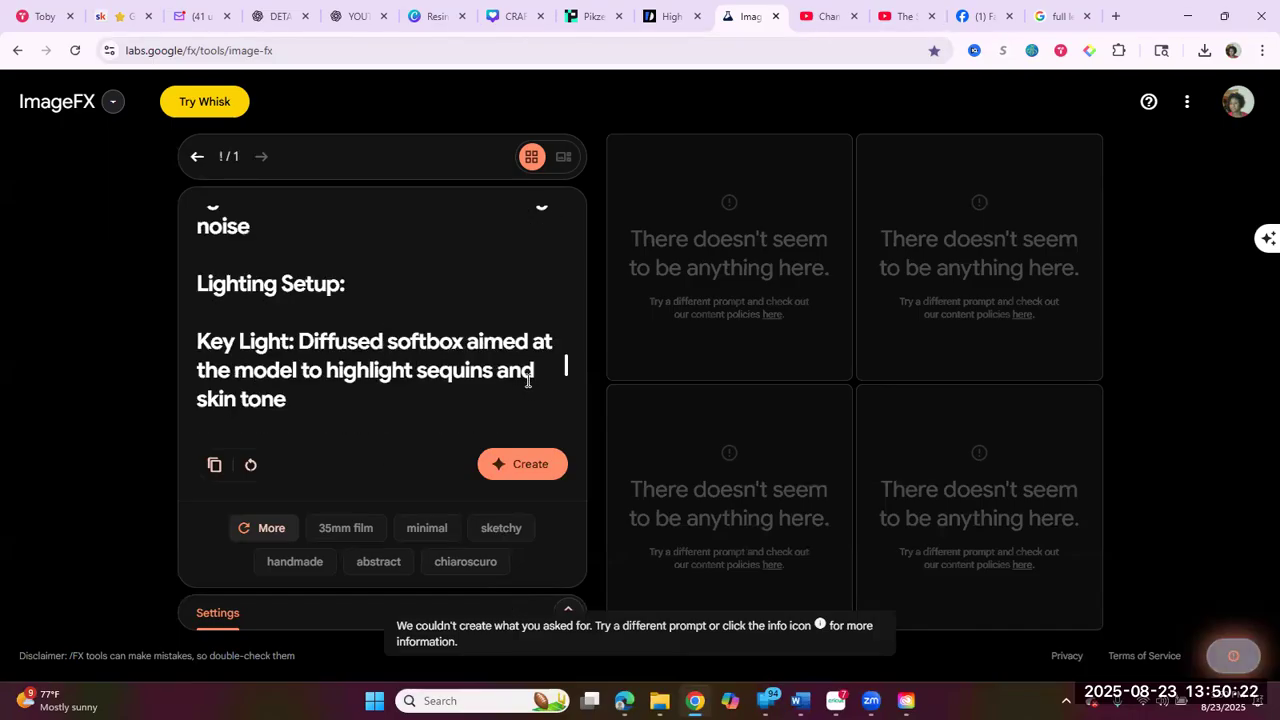
scroll(520, 392, up, 5)
scroll(406, 376, up, 5)
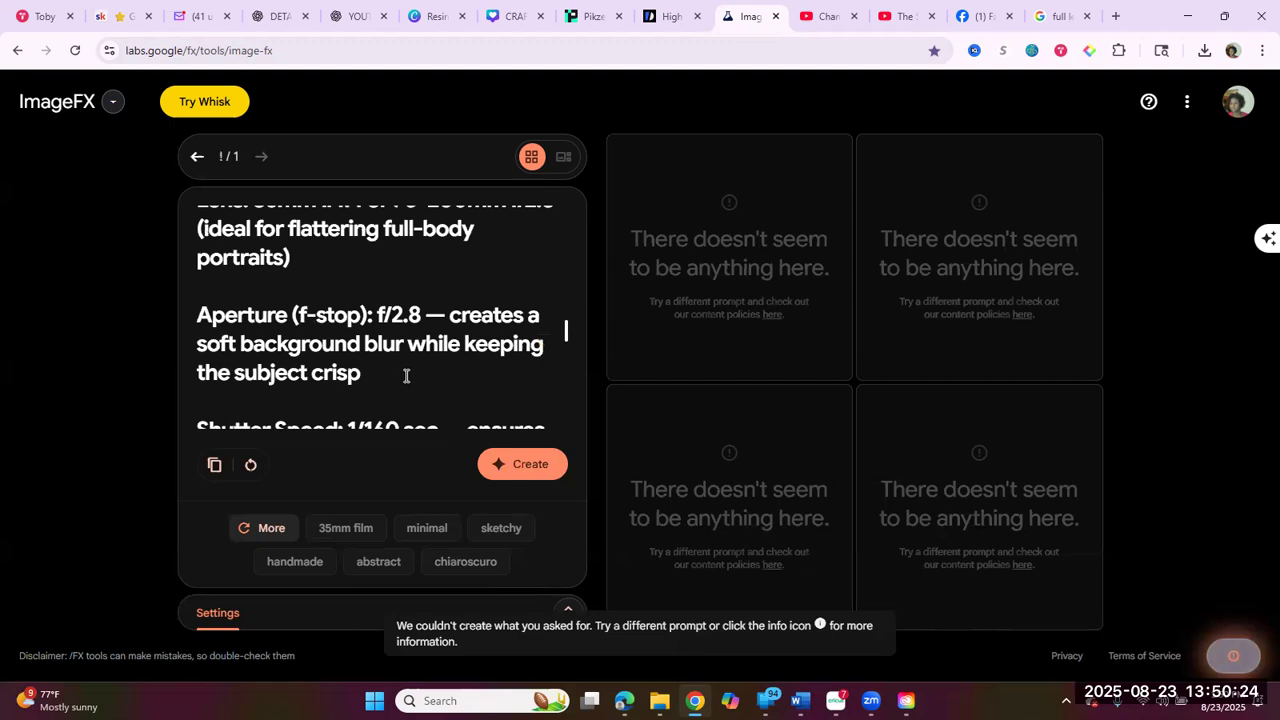
scroll(406, 376, up, 5)
scroll(406, 376, up, 2)
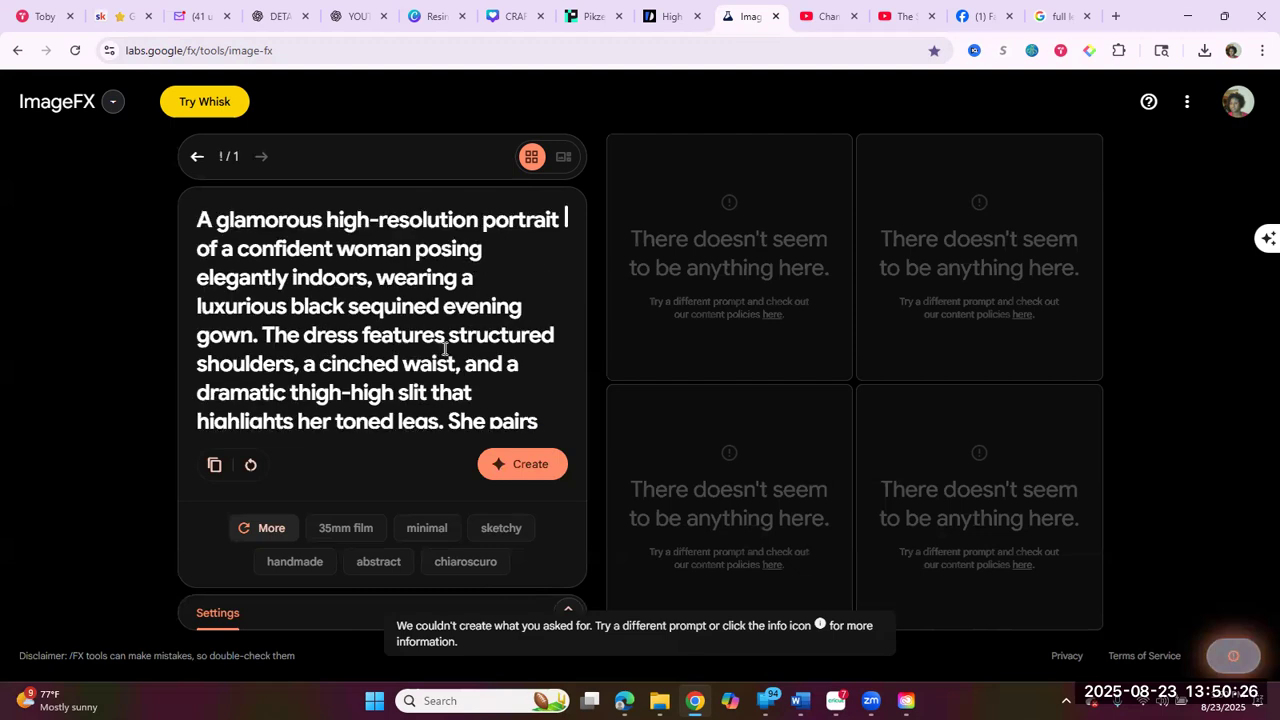
click(528, 464)
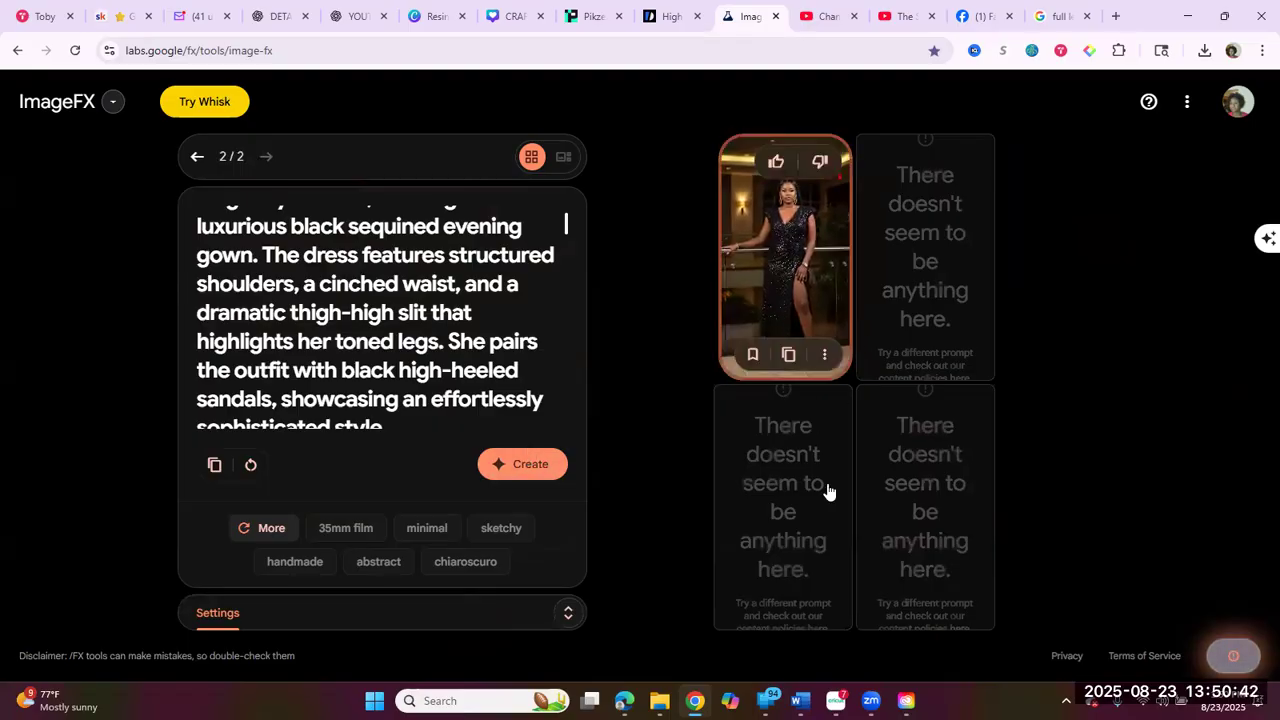
- Download the gown portrait as Image_fx (8).jpg and go to the DeepSwapper page
click(824, 355)
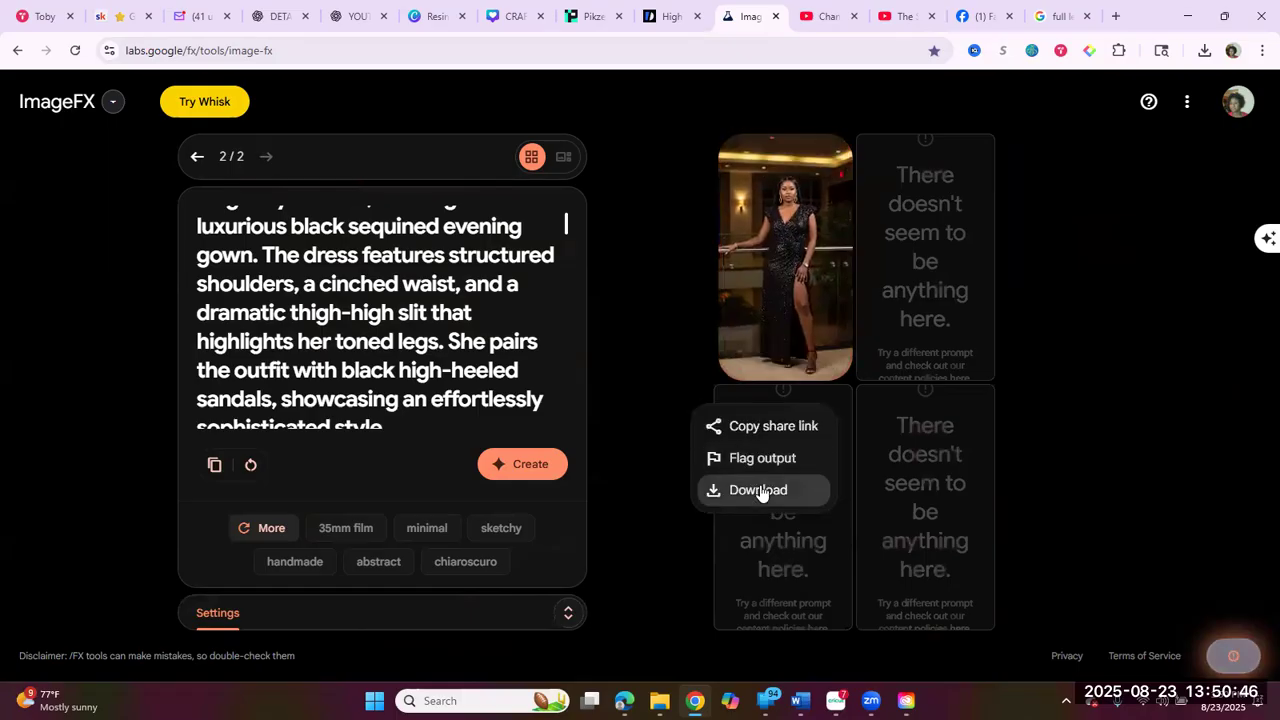
click(761, 492)
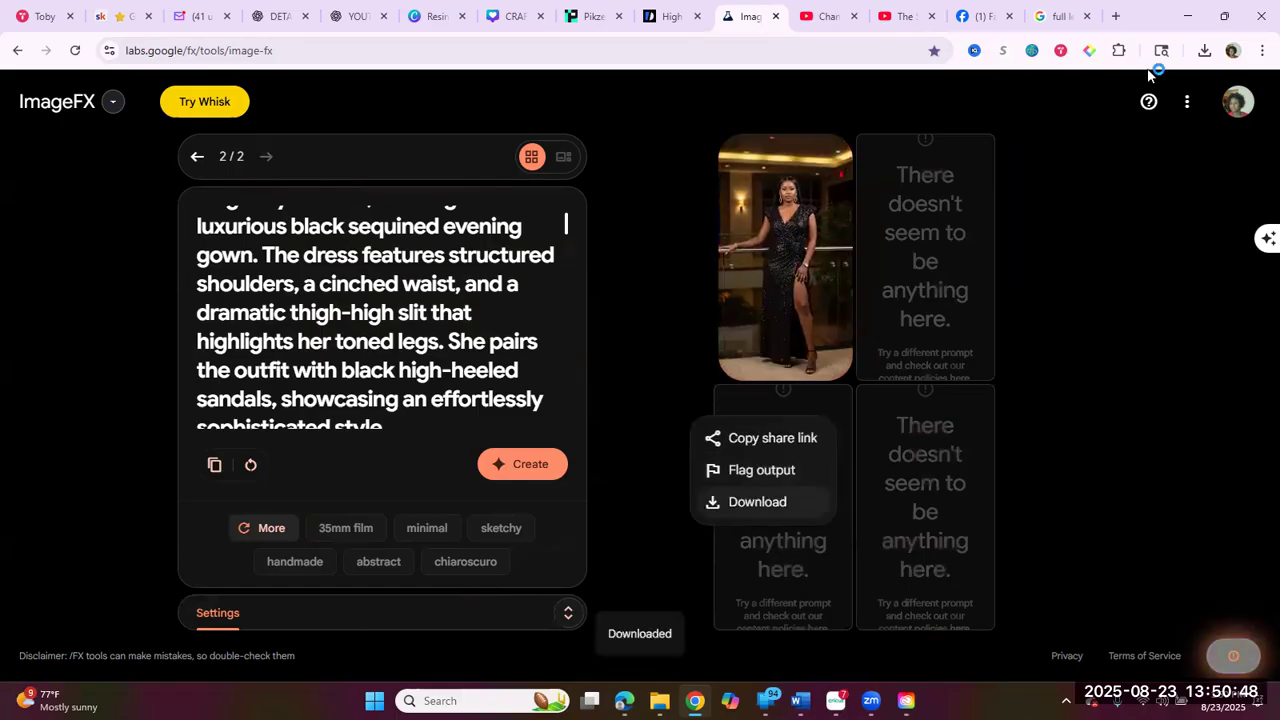
click(598, 20)
click(671, 20)
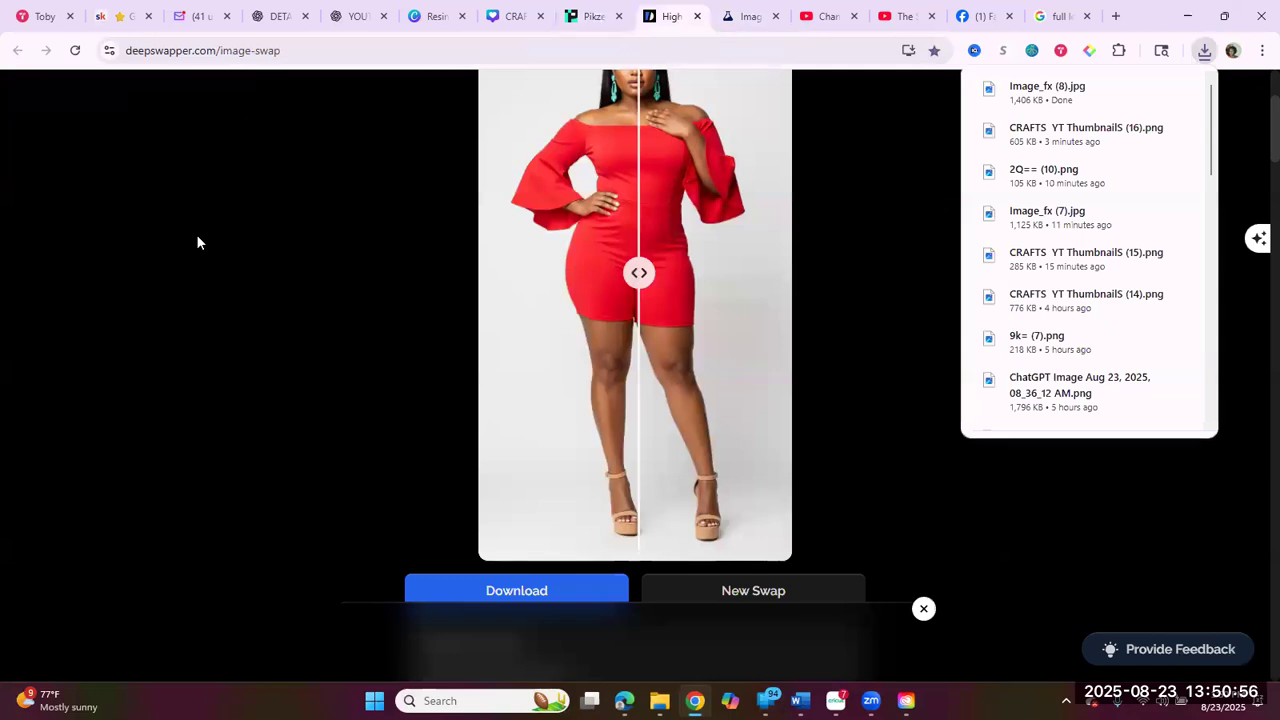
- Begin a New Swap in DeepSwapper and open the original-image upload area for the gown portrait
click(275, 200)
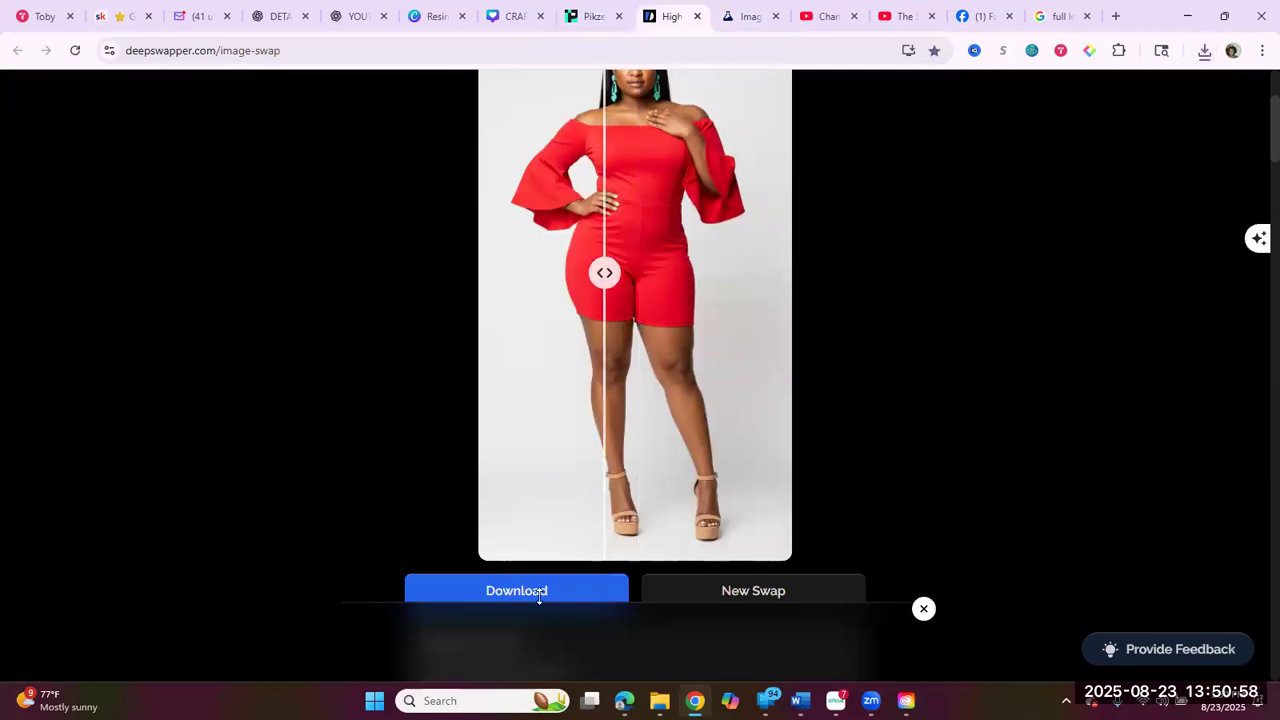
scroll(761, 531, down, 1)
click(760, 528)
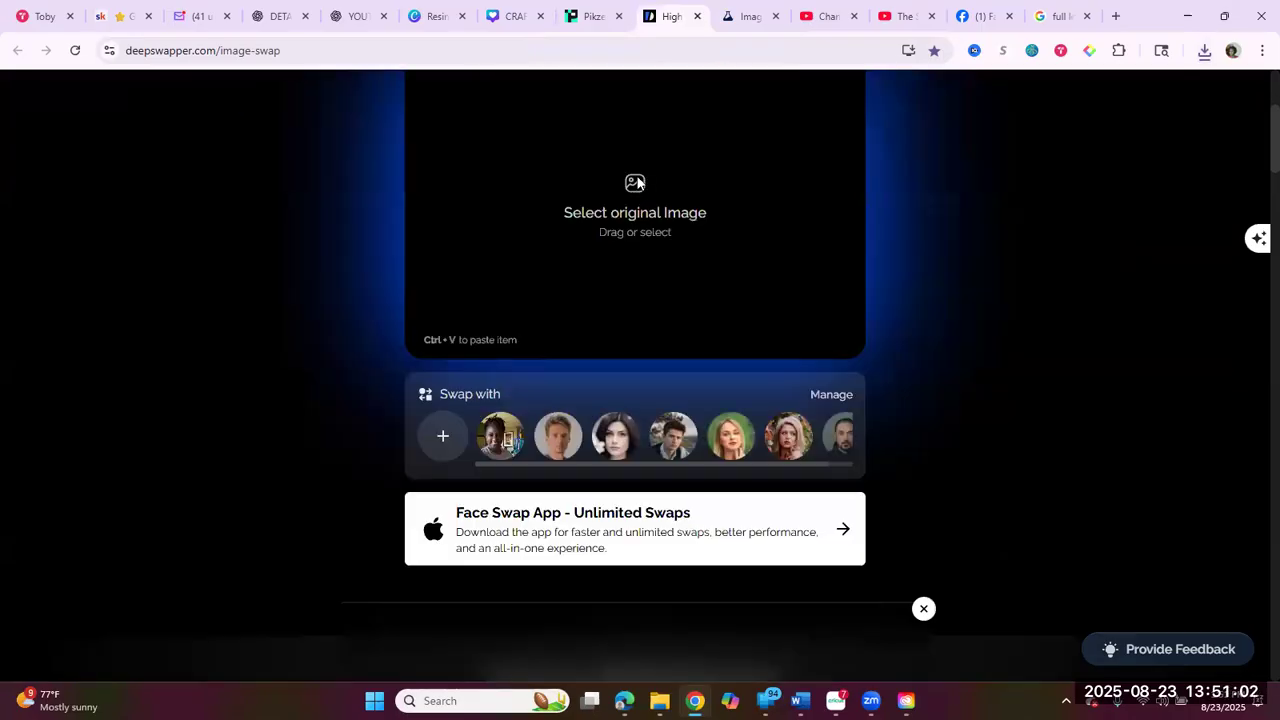
click(637, 183)
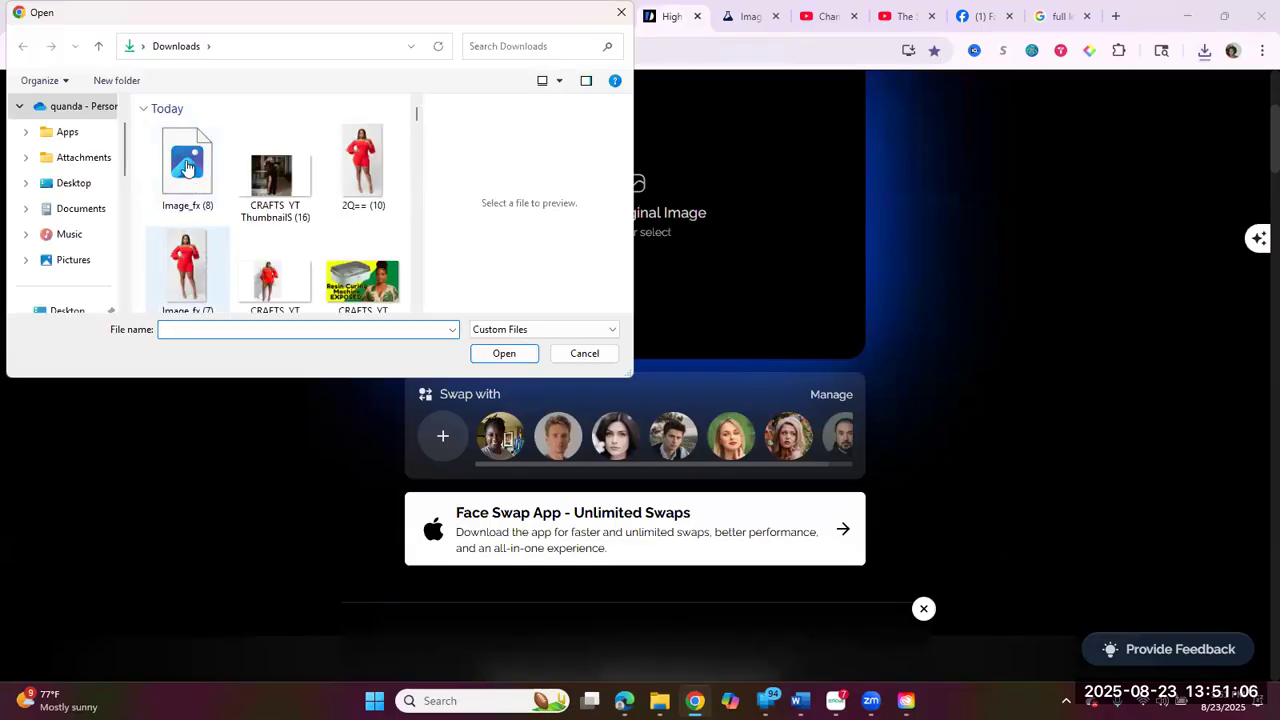
key(Escape)
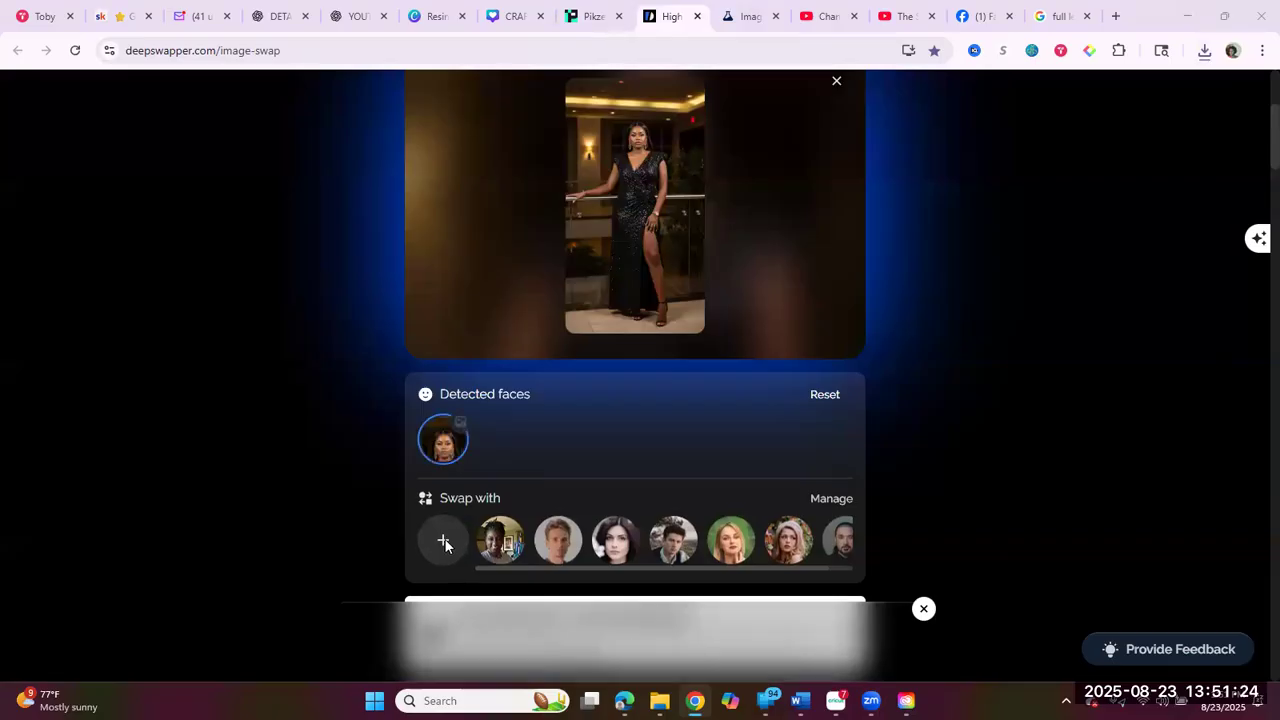
- Pick the first saved face from the Gallery as the replacement face
click(443, 541)
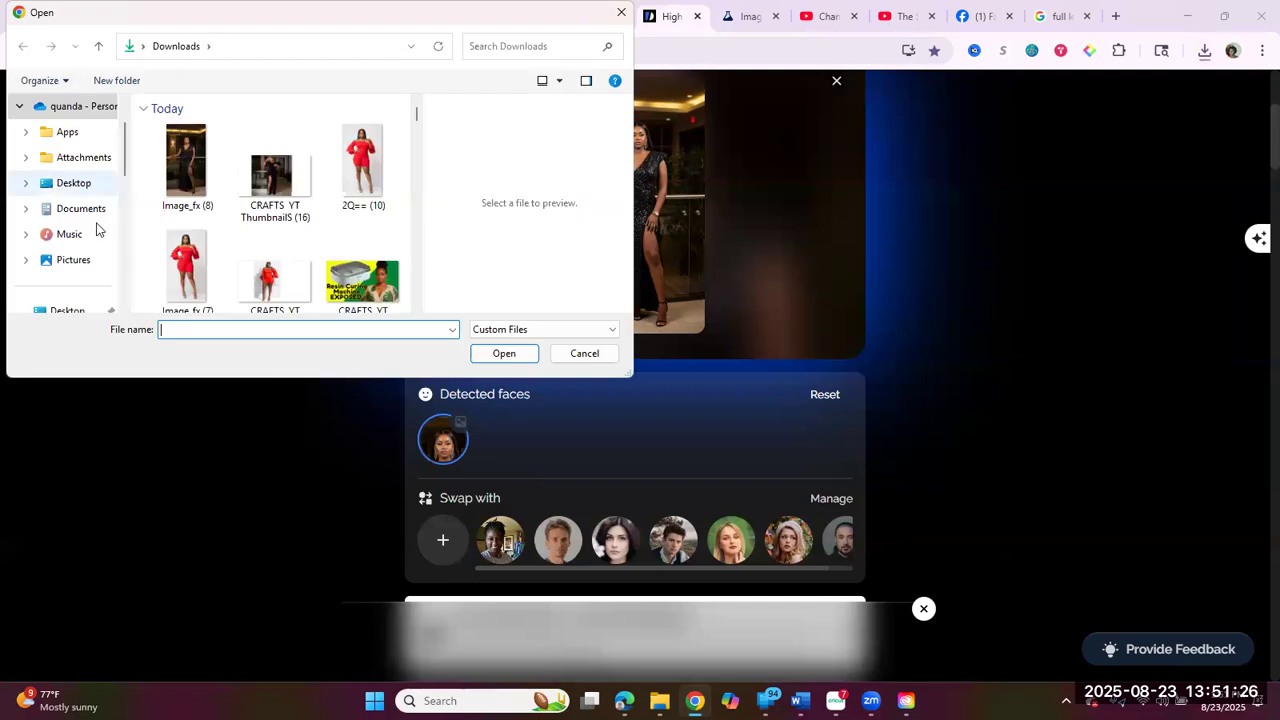
scroll(79, 178, down, 1)
scroll(72, 155, up, 2)
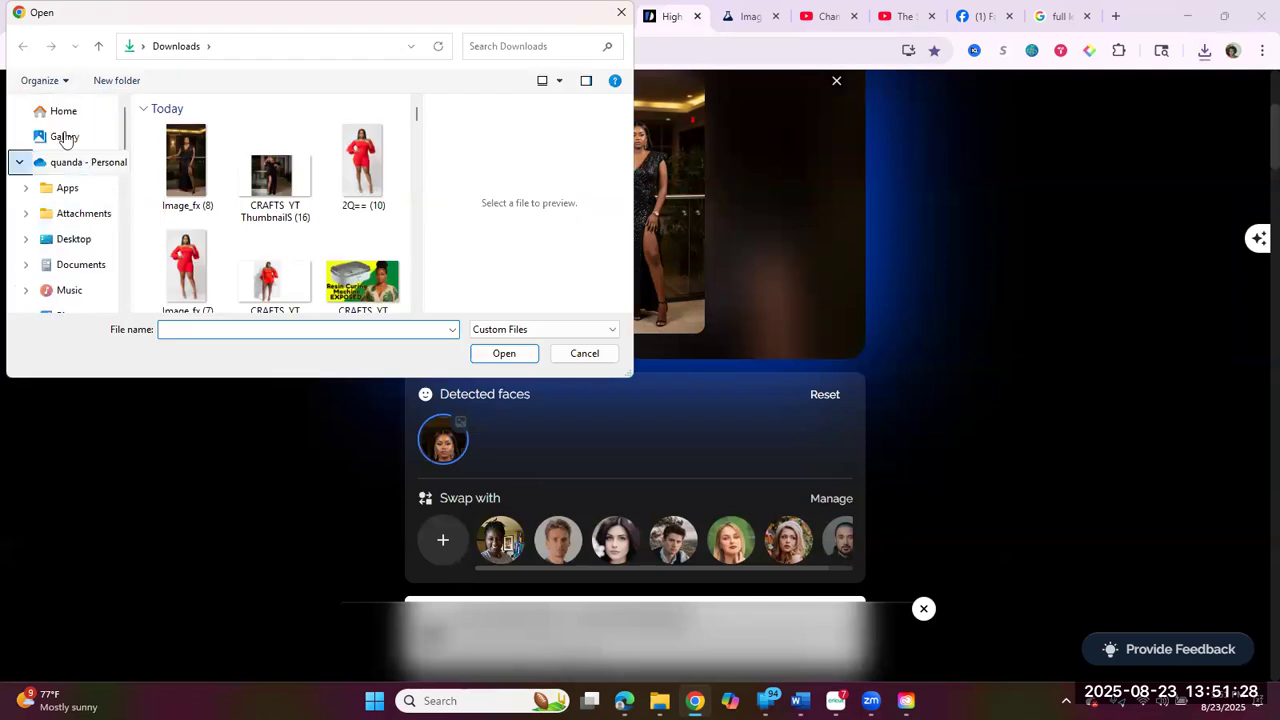
click(64, 138)
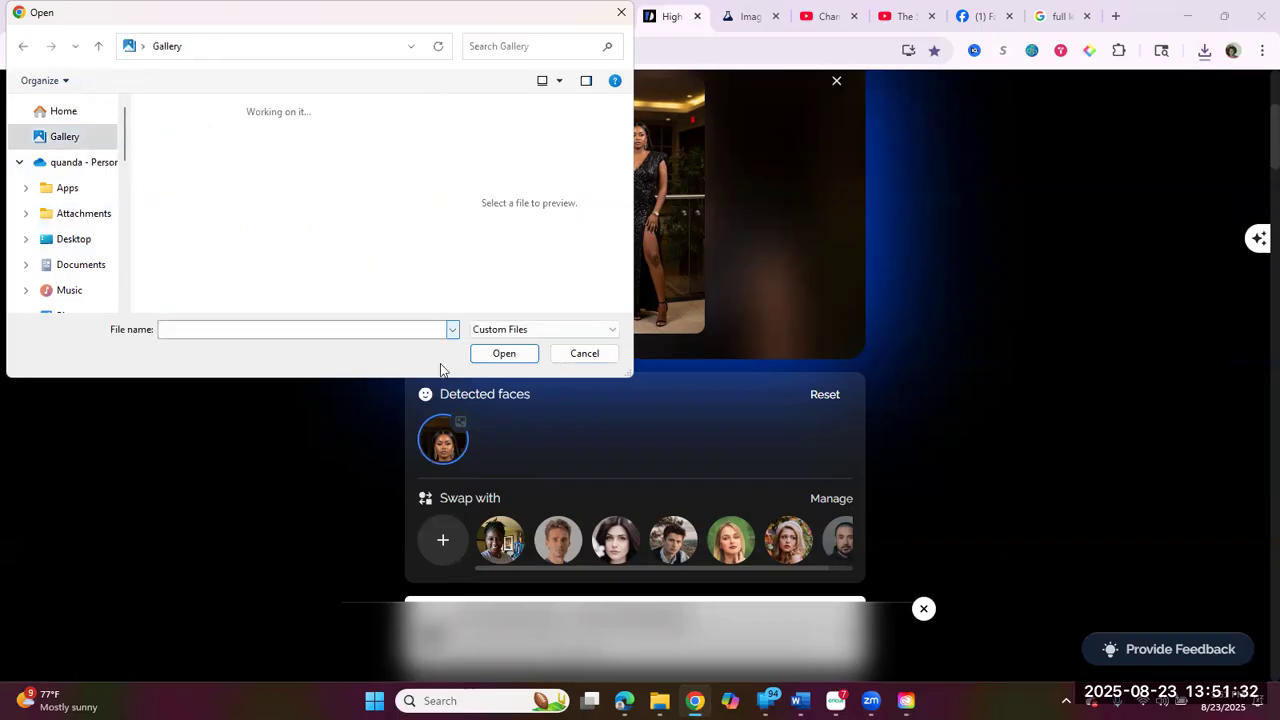
scroll(366, 224, down, 3)
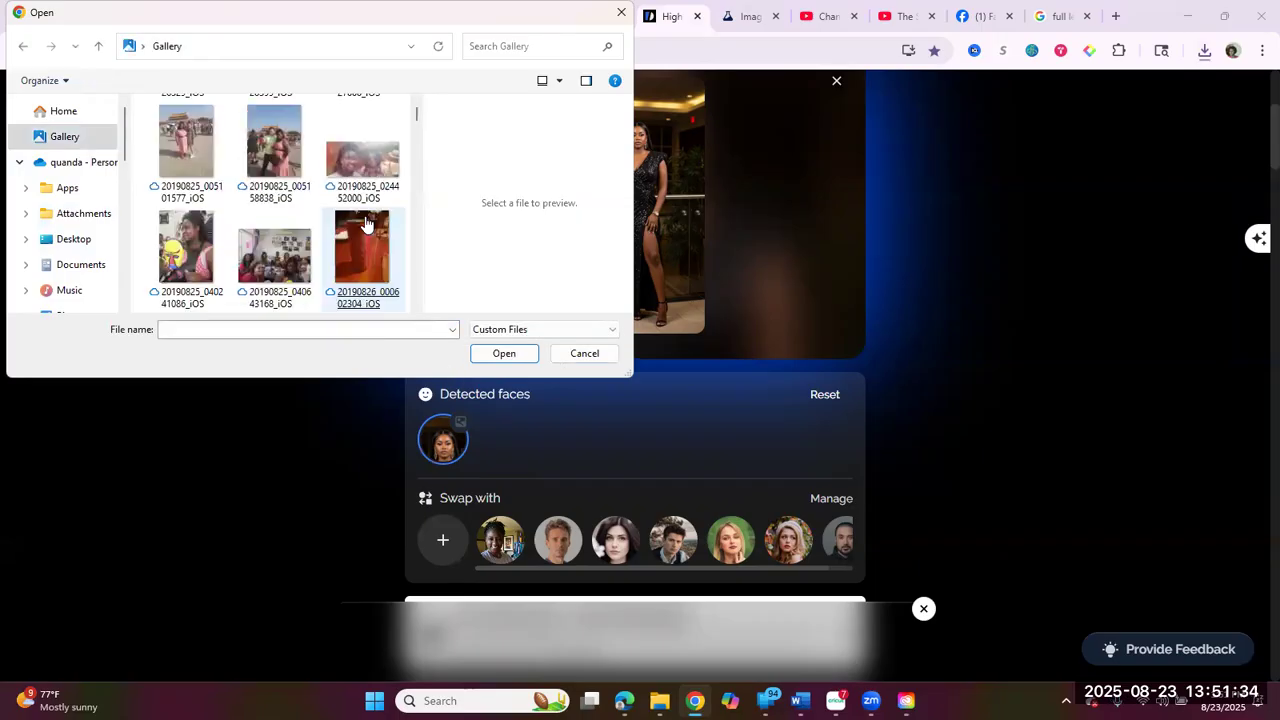
scroll(366, 222, down, 5)
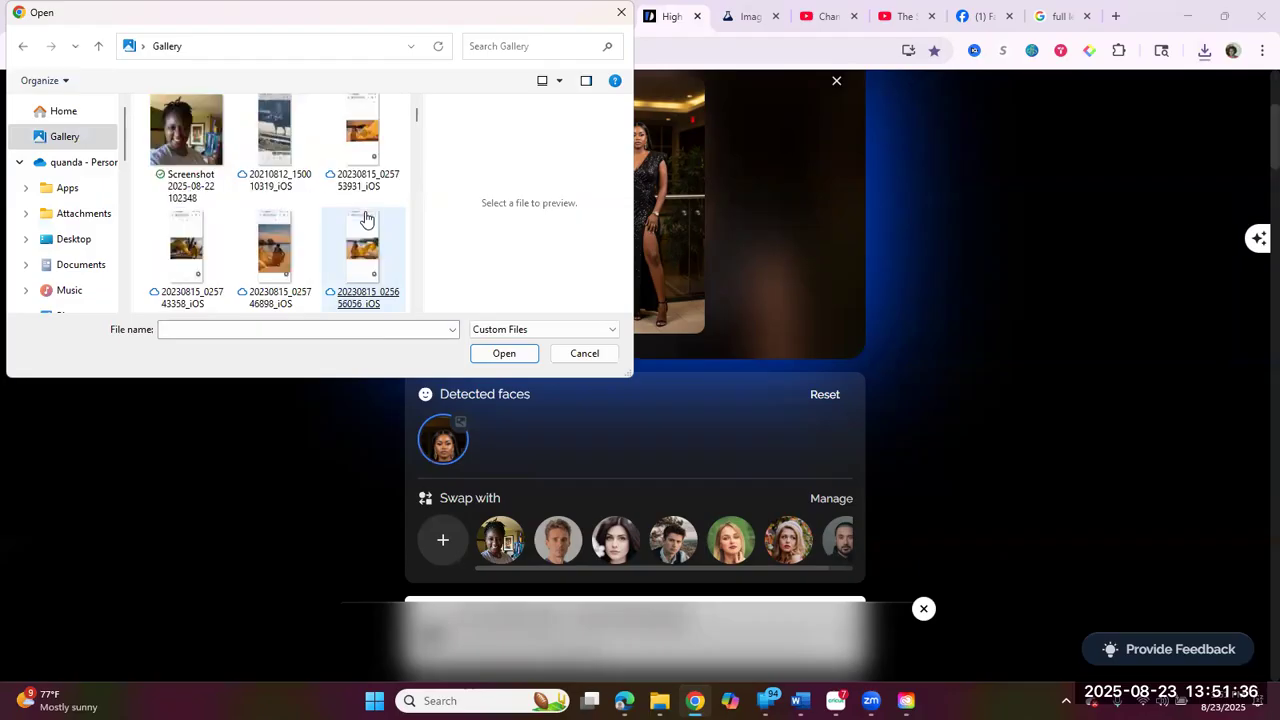
scroll(366, 220, up, 1)
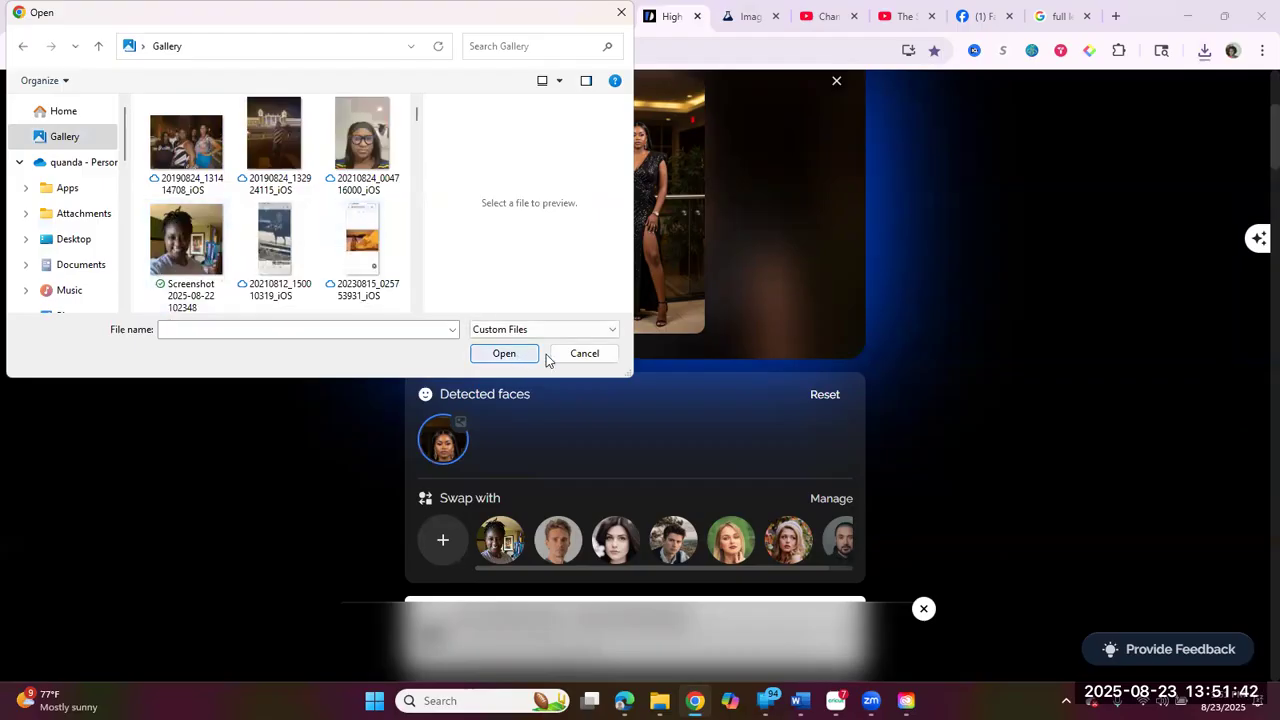
click(493, 540)
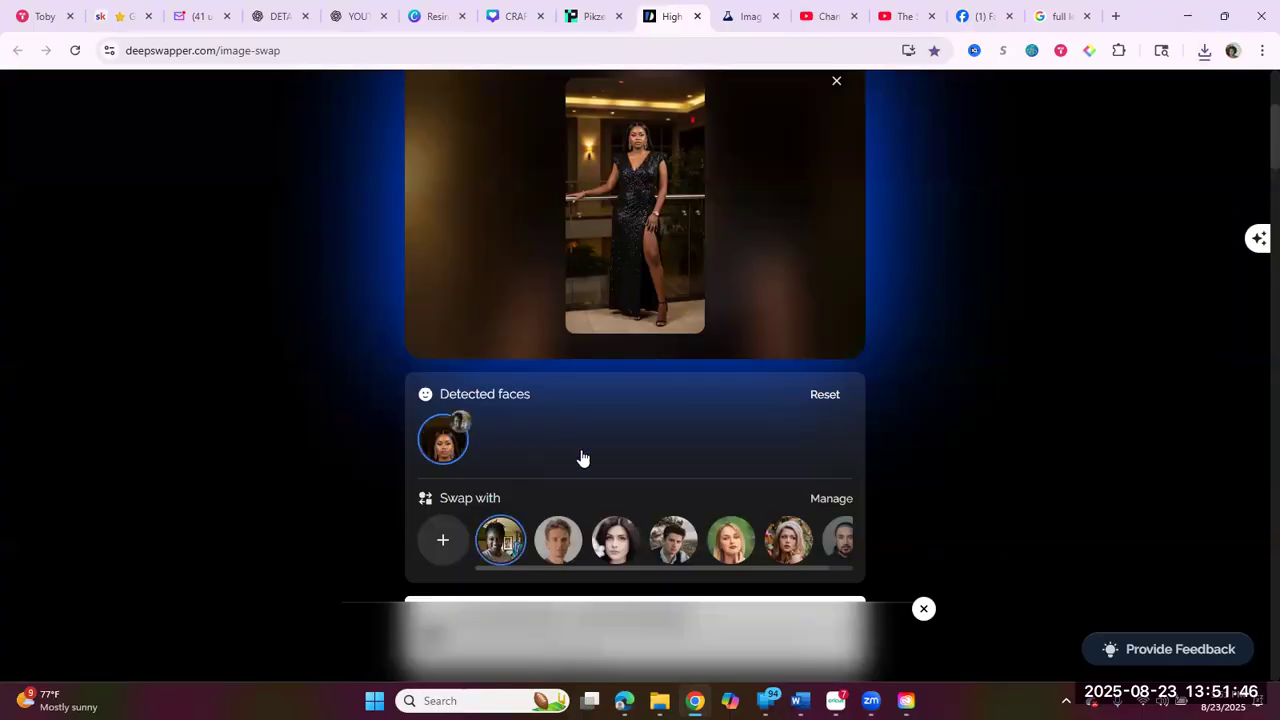
- Run the swap to produce the before-and-after comparison of the gown portrait
scroll(670, 466, down, 2)
click(650, 470)
scroll(650, 470, down, 2)
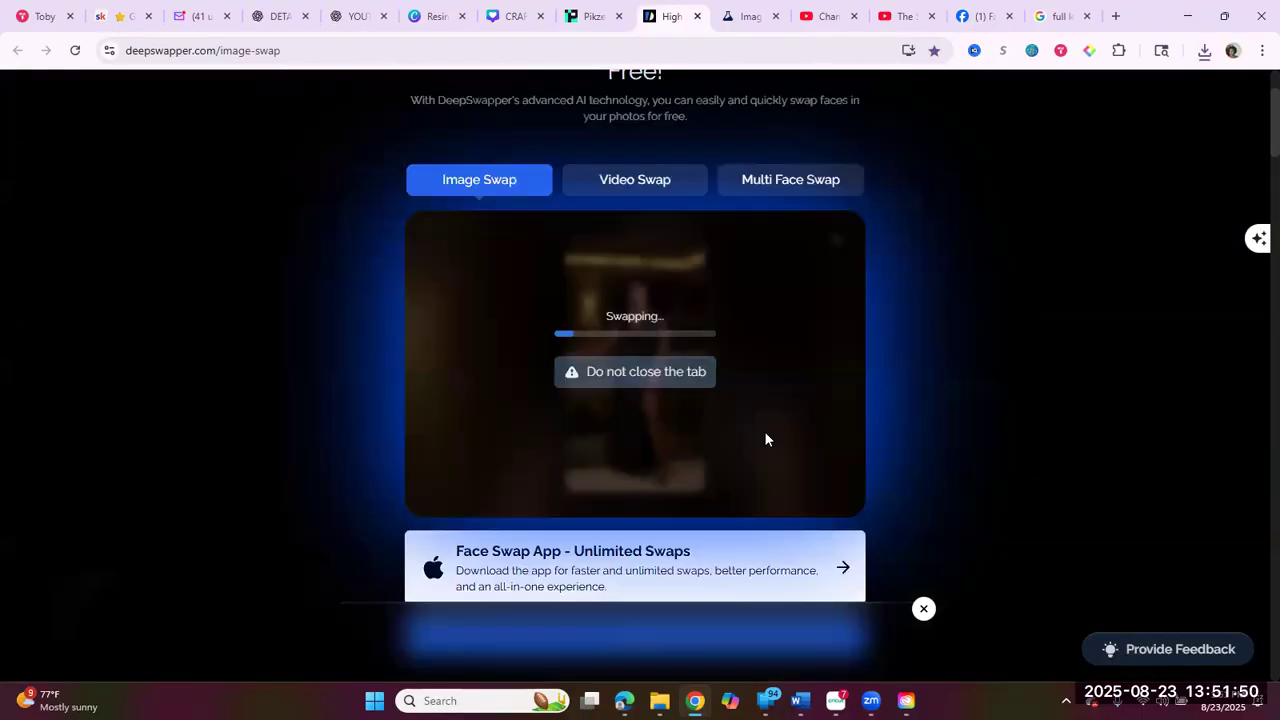
scroll(765, 433, up, 1)
scroll(765, 433, down, 2)
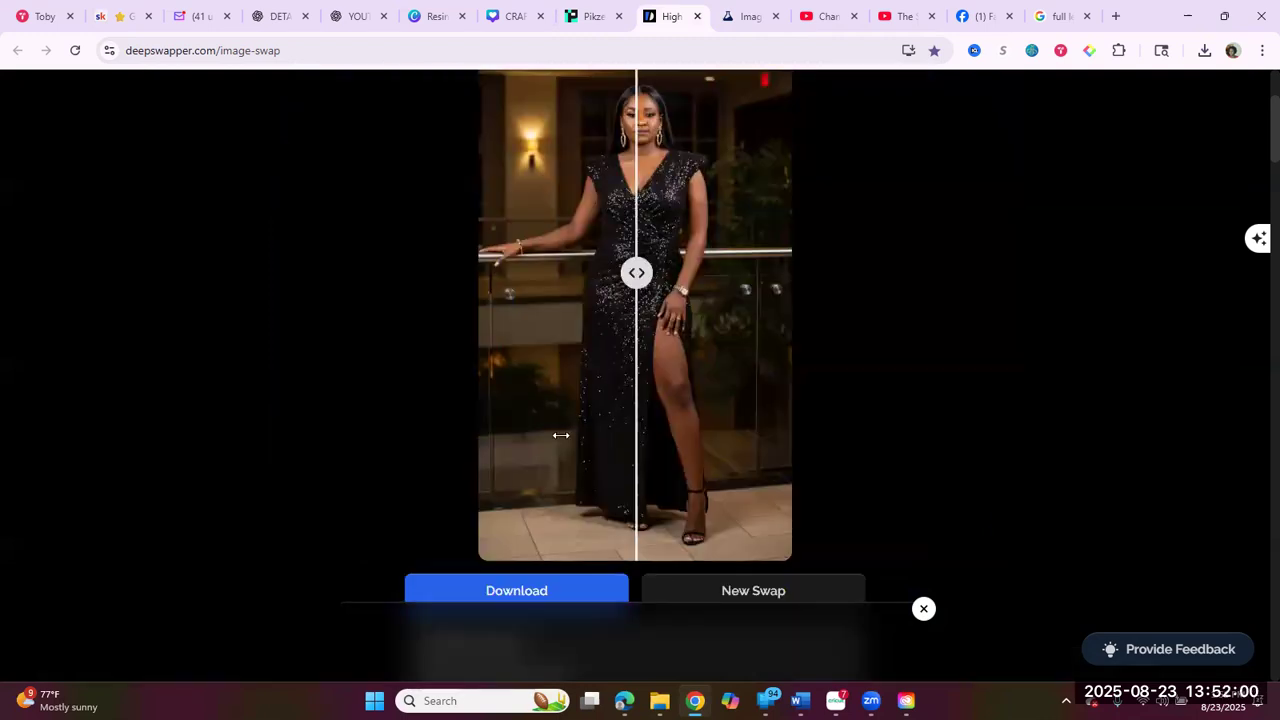
- Slide the before/after divider back and forth to compare the original and swapped faces
click(480, 438)
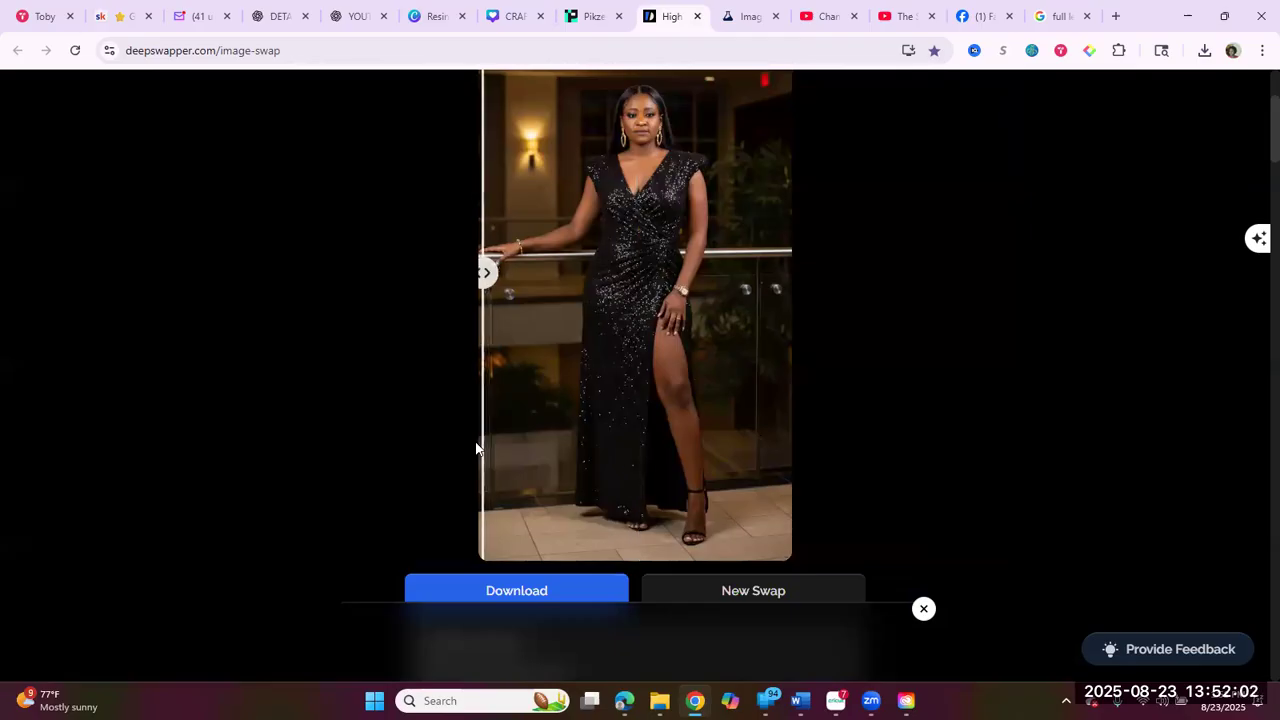
click(786, 473)
click(390, 463)
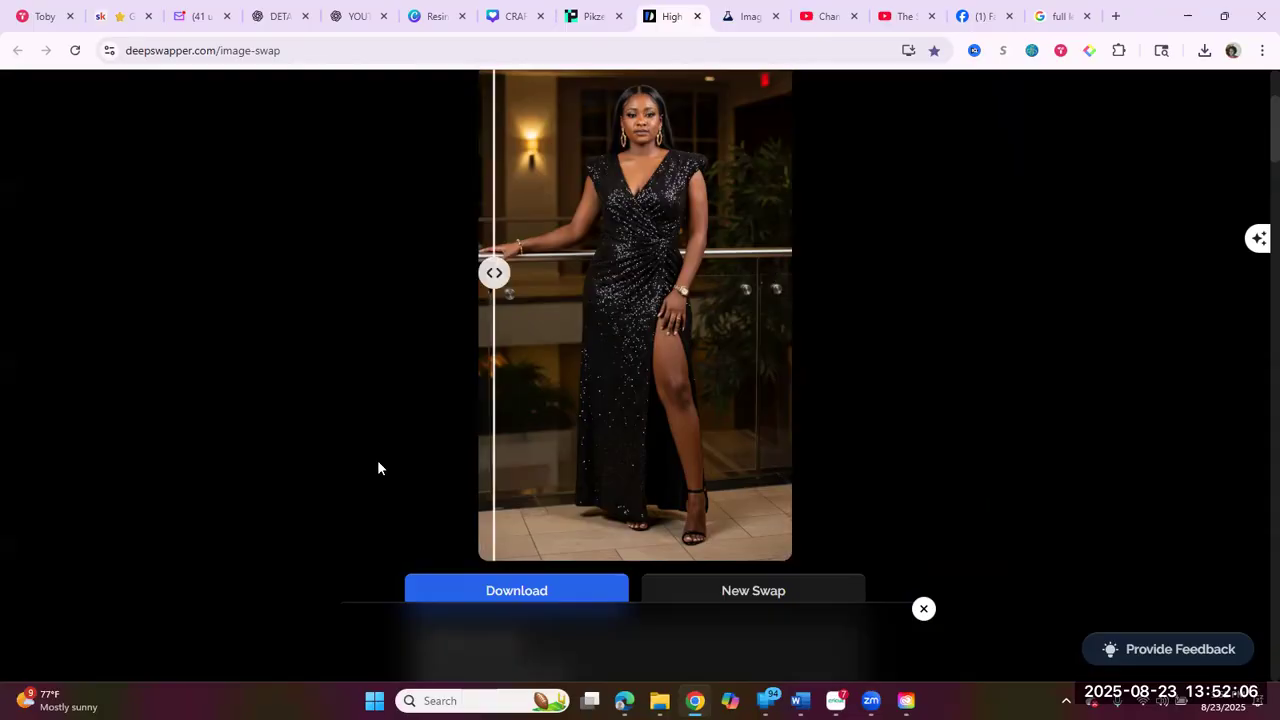
click(815, 518)
click(321, 481)
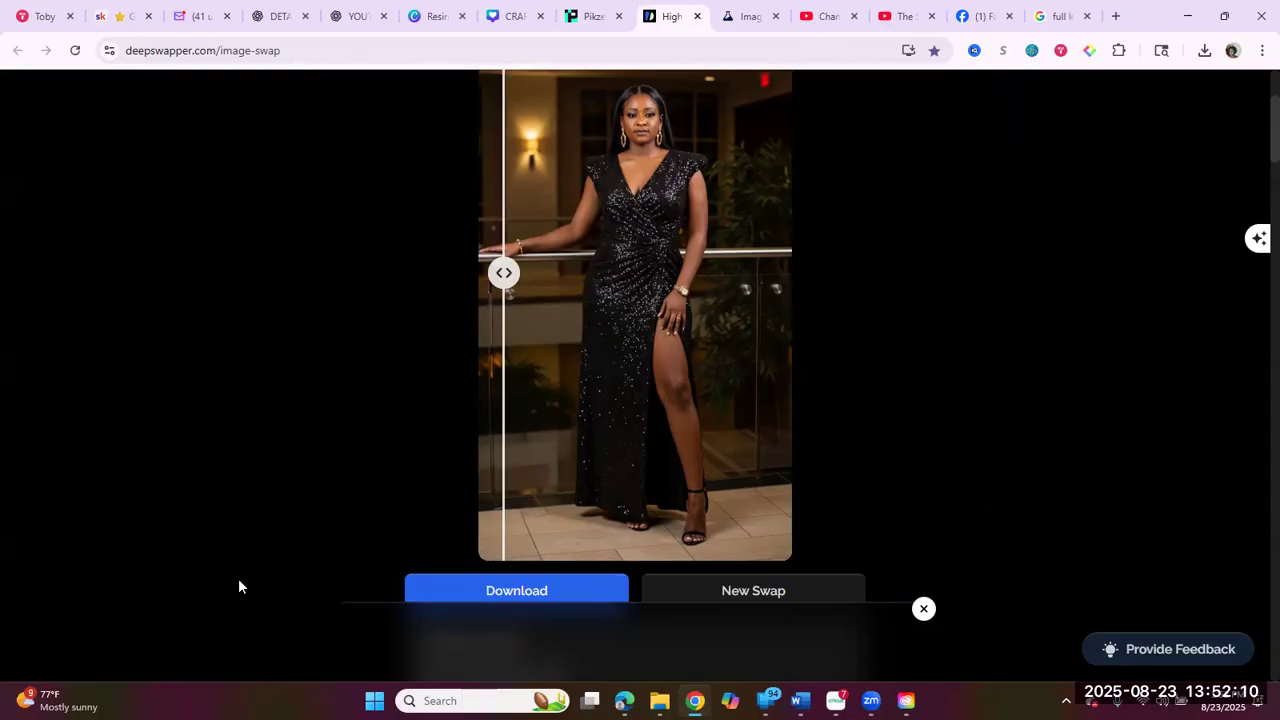
click(645, 364)
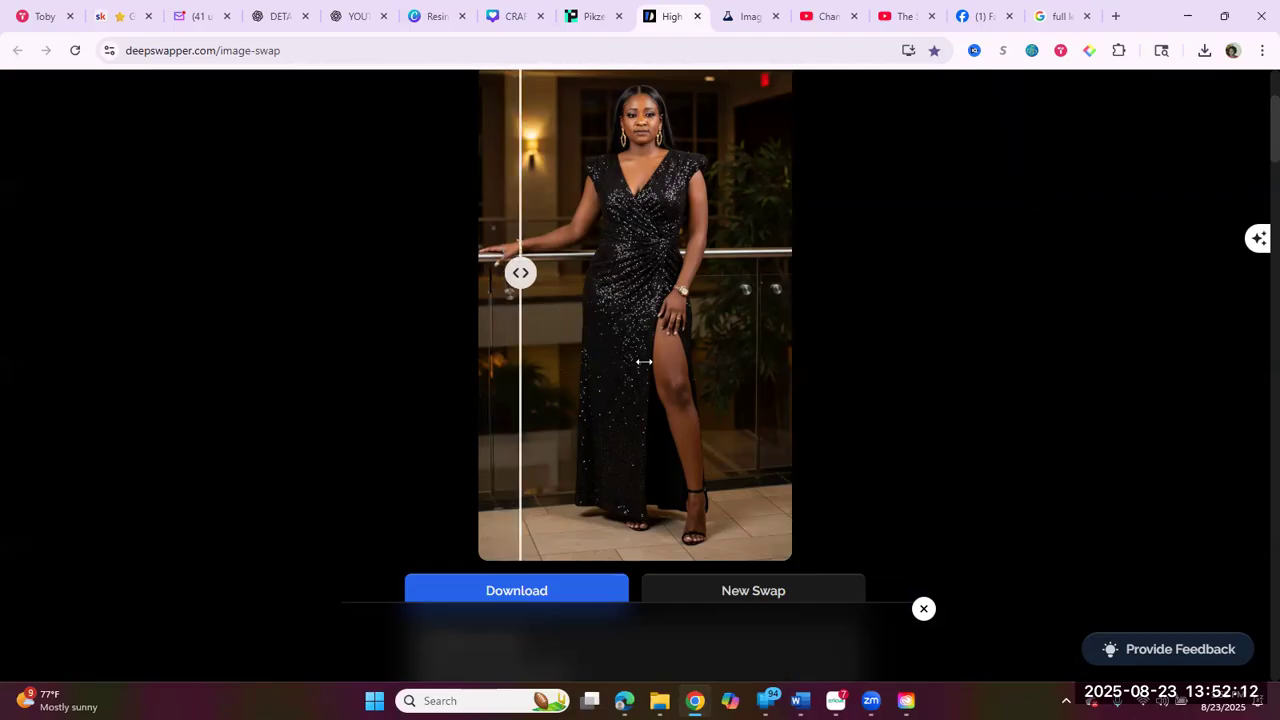
- Download the face-swapped black-gown image
scroll(535, 490, down, 1)
scroll(518, 440, down, 1)
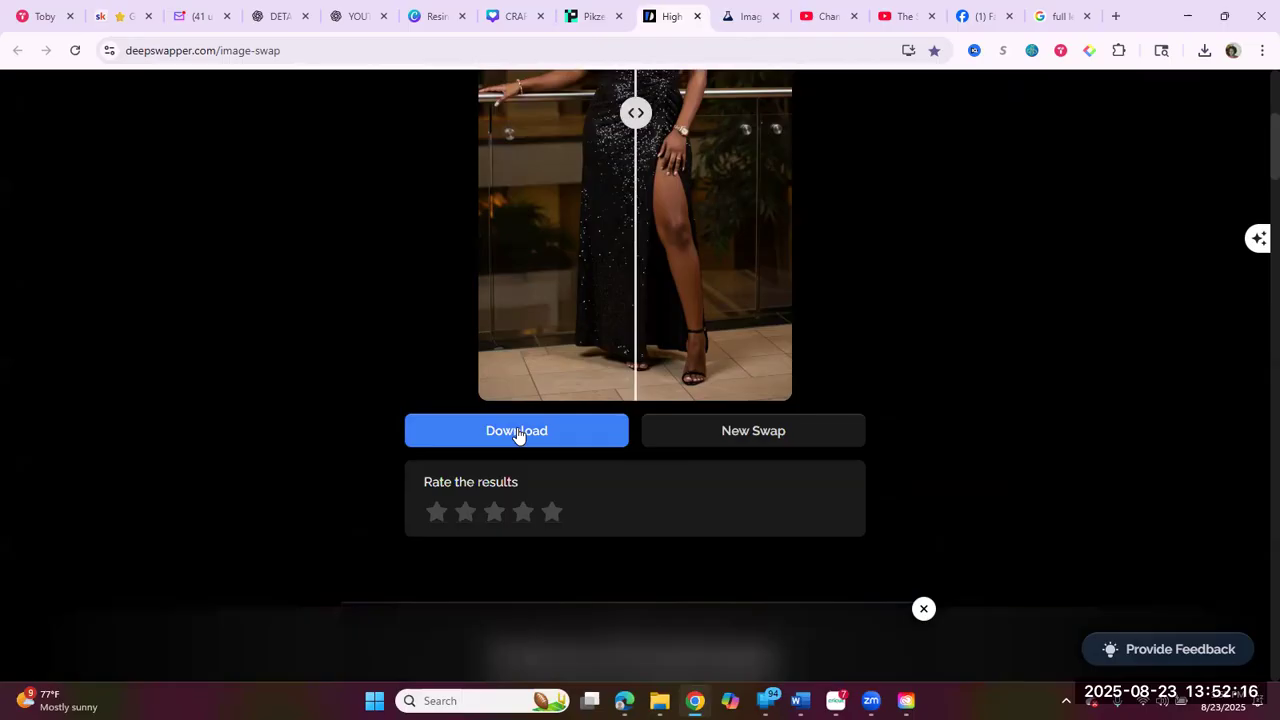
click(517, 432)
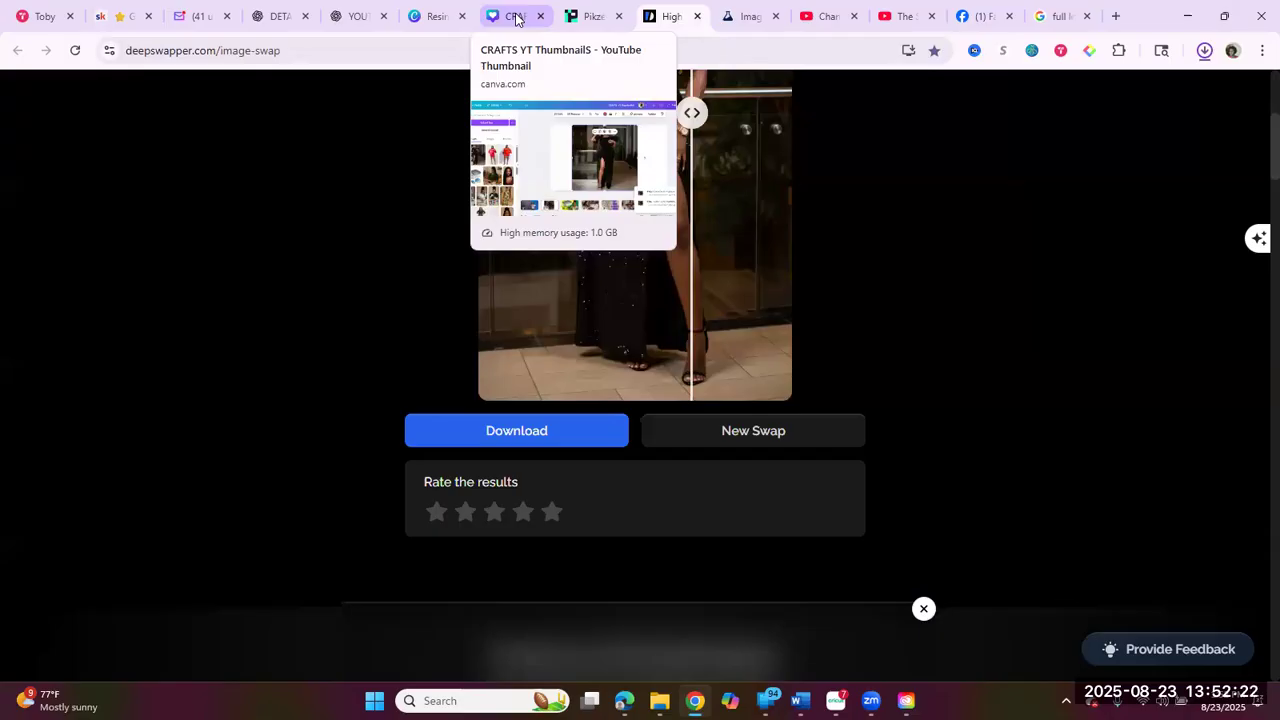
- Upload the downloaded face-swapped black-gown PNG into the Canva design's uploads
click(492, 22)
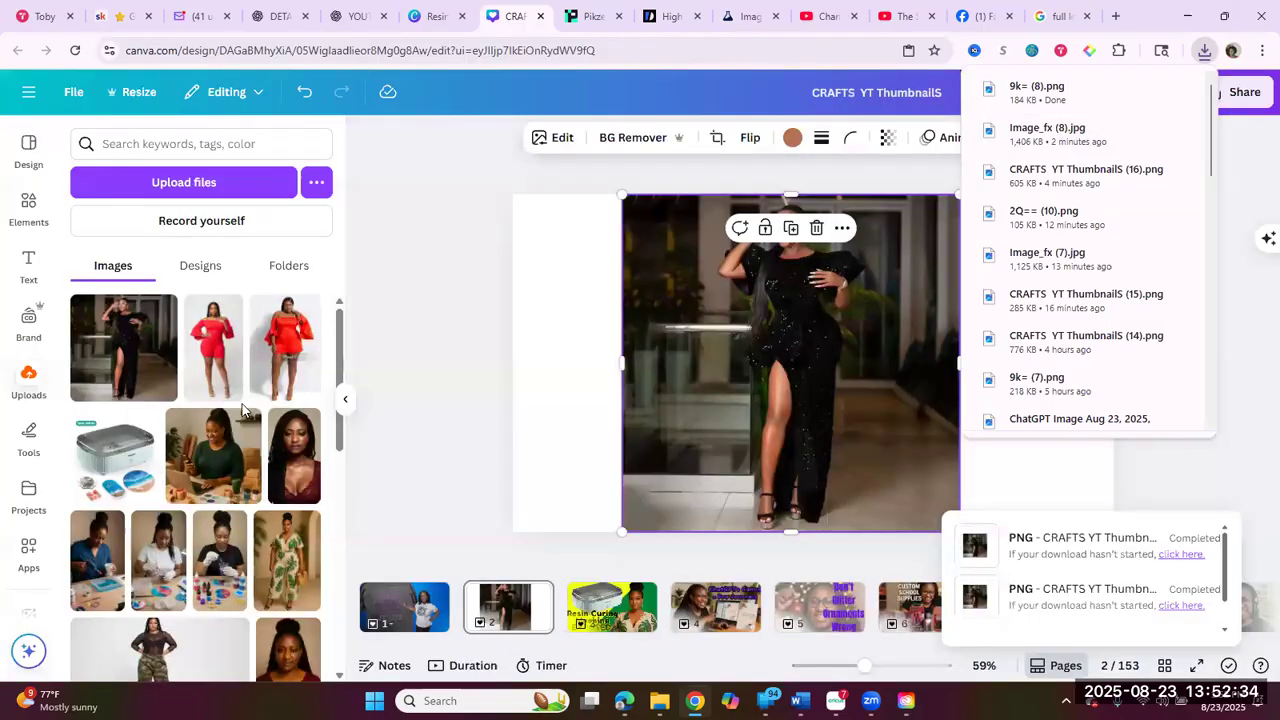
click(183, 186)
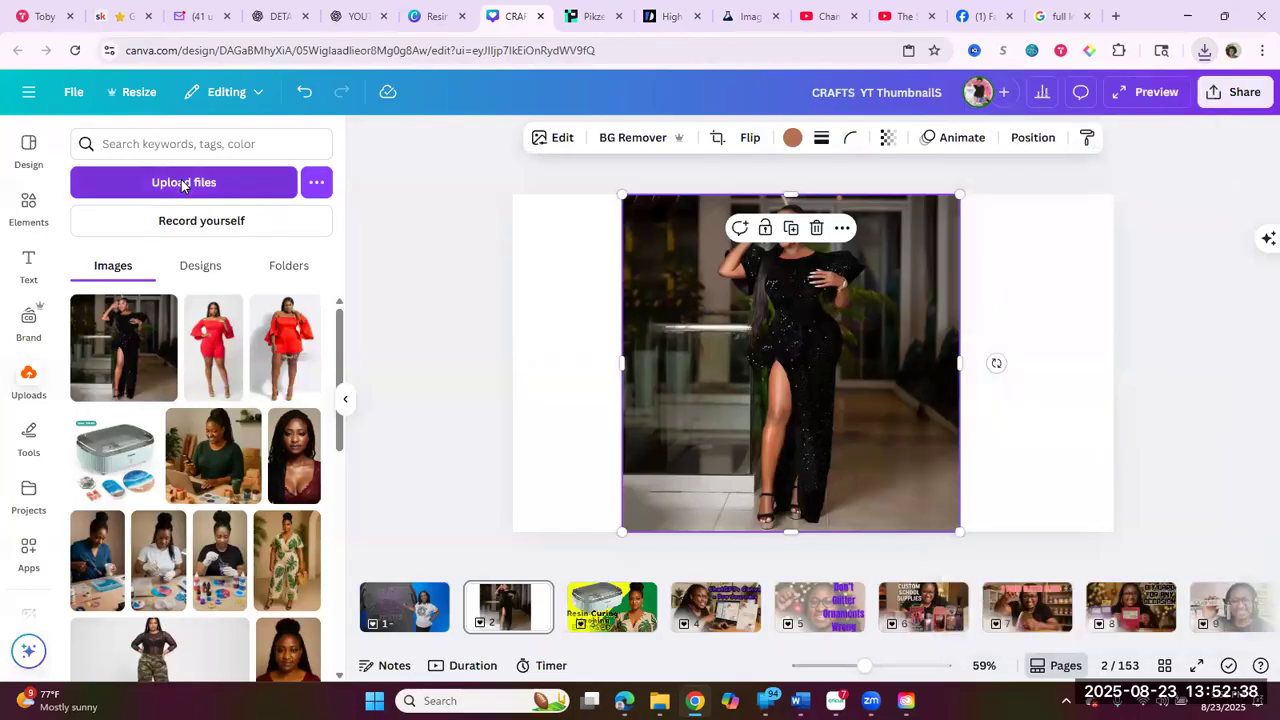
click(183, 184)
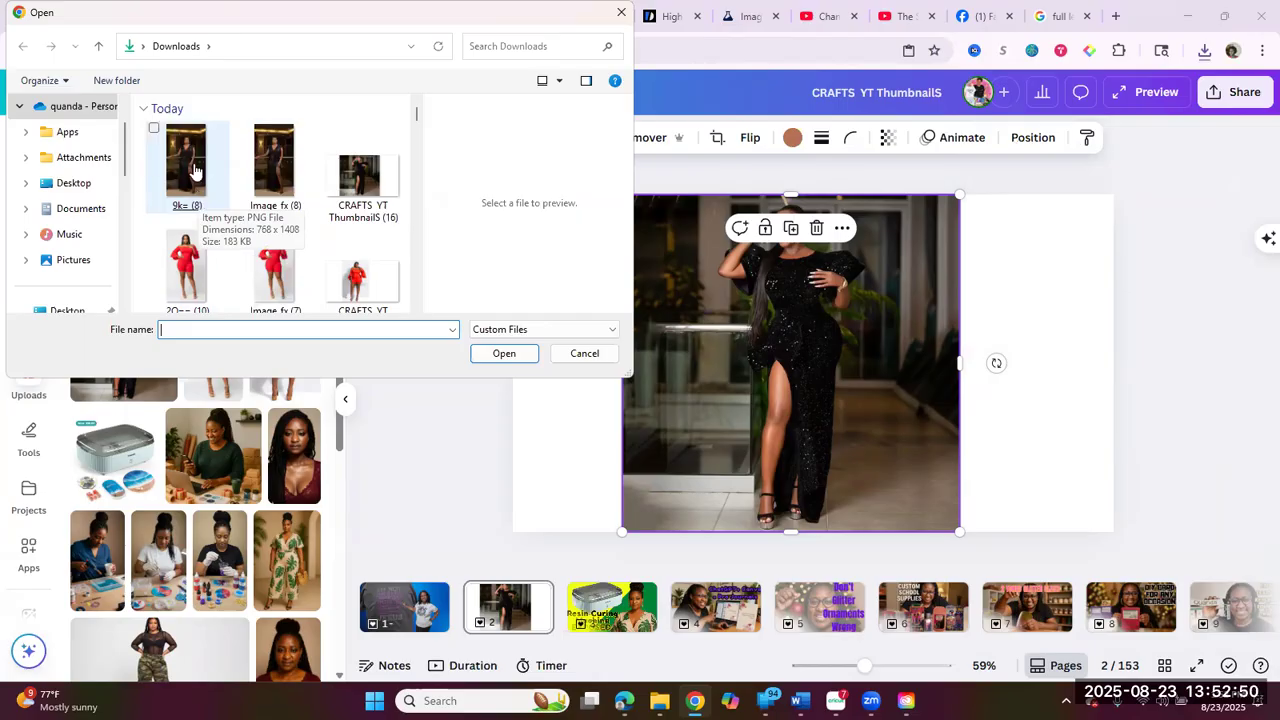
double_click(195, 194)
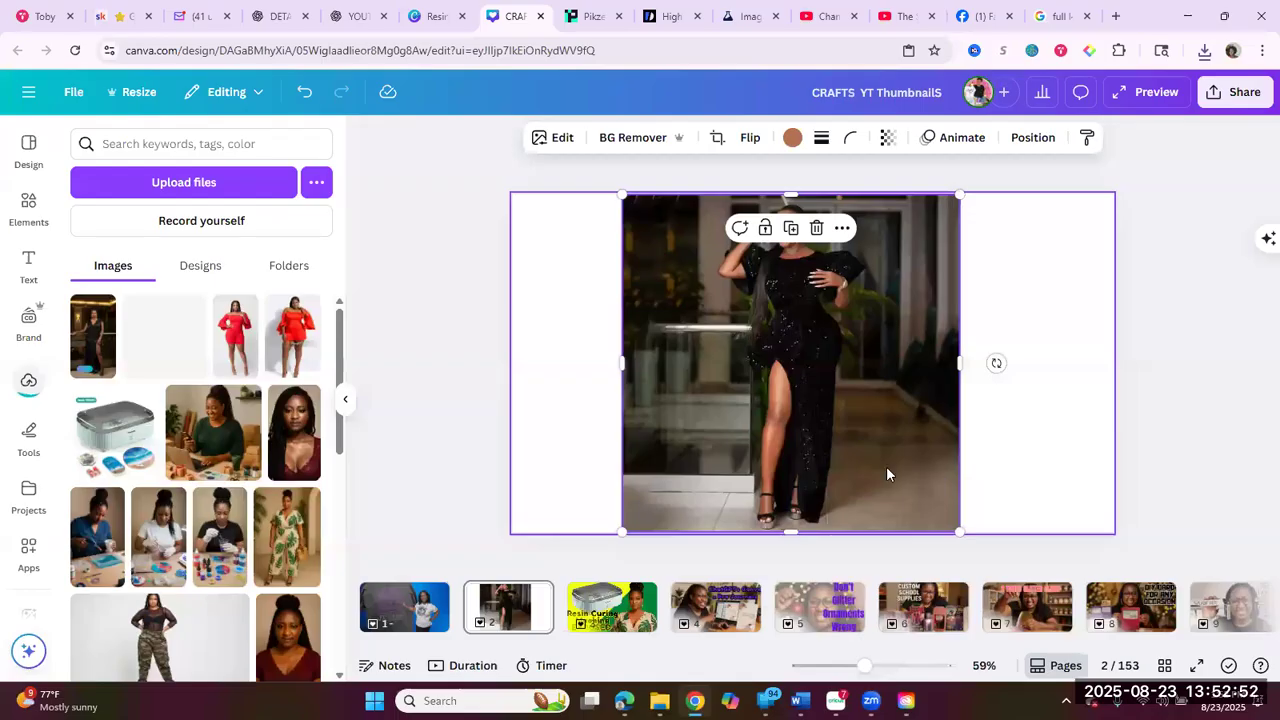
- Delete the old image and line up red dress, black gown, laptop scene and braided burgundy portraits across page 2
click(816, 229)
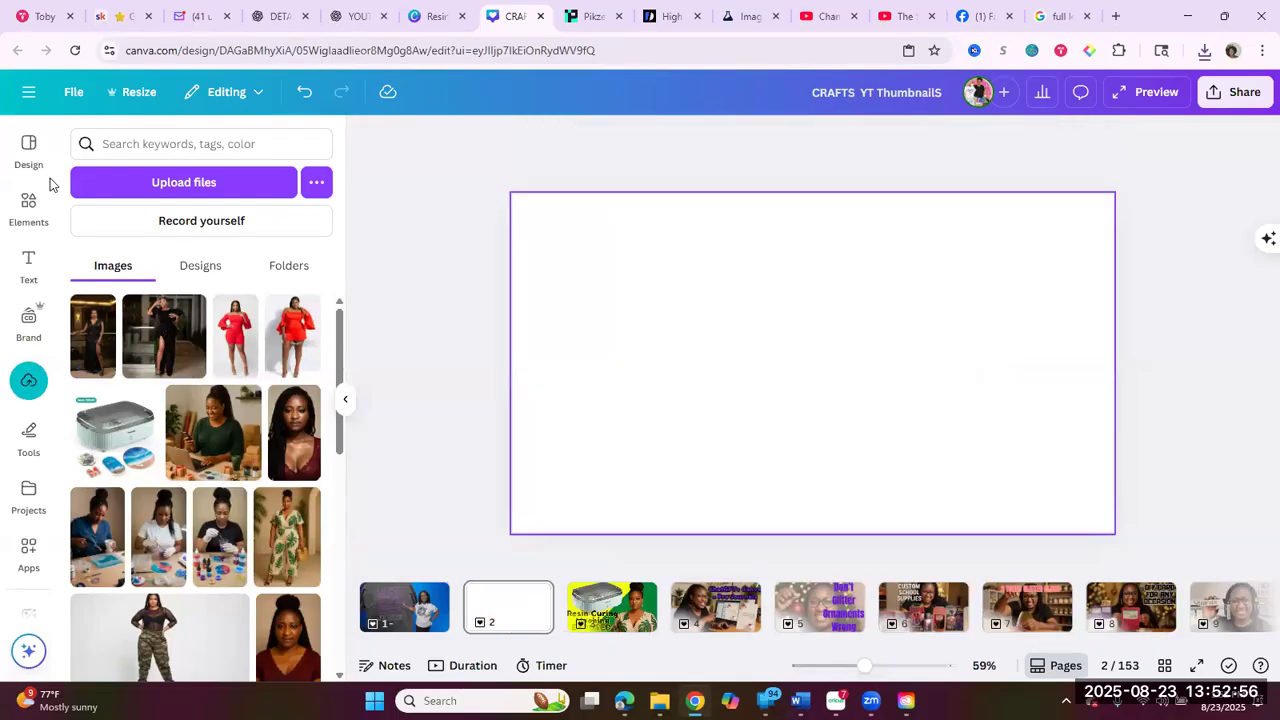
click(97, 360)
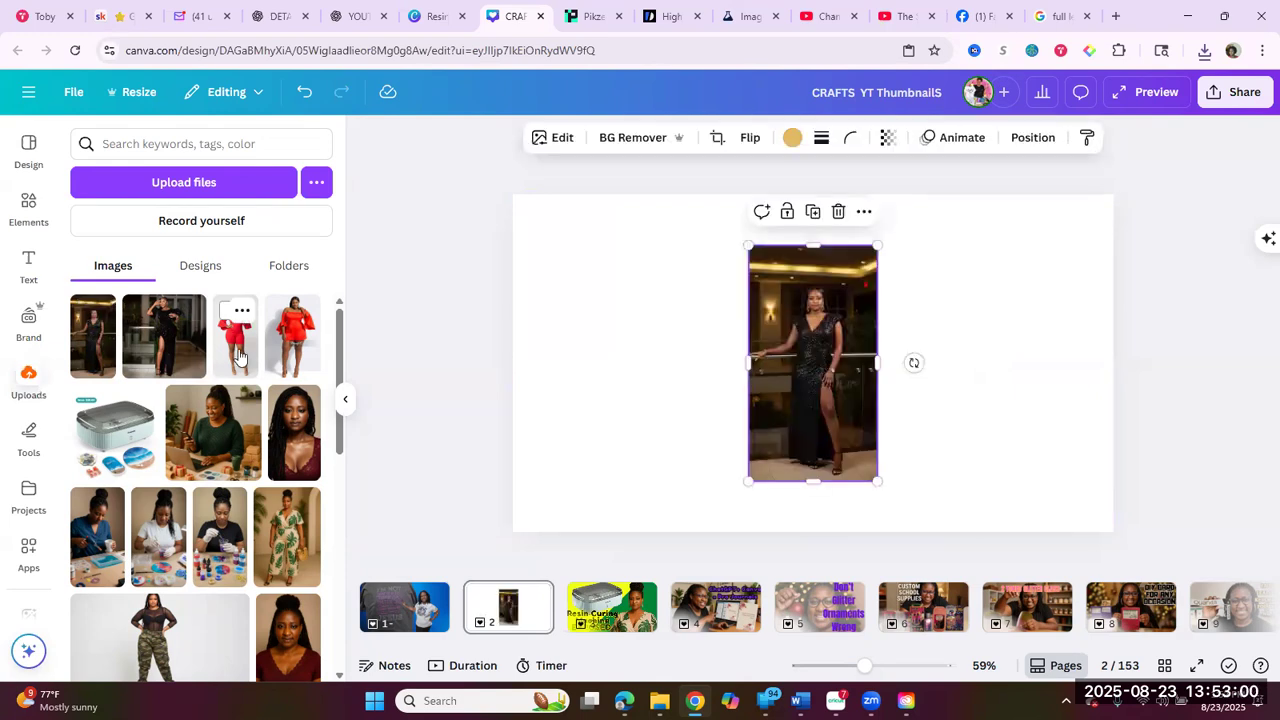
drag(238, 355, 800, 352)
drag(564, 300, 560, 300)
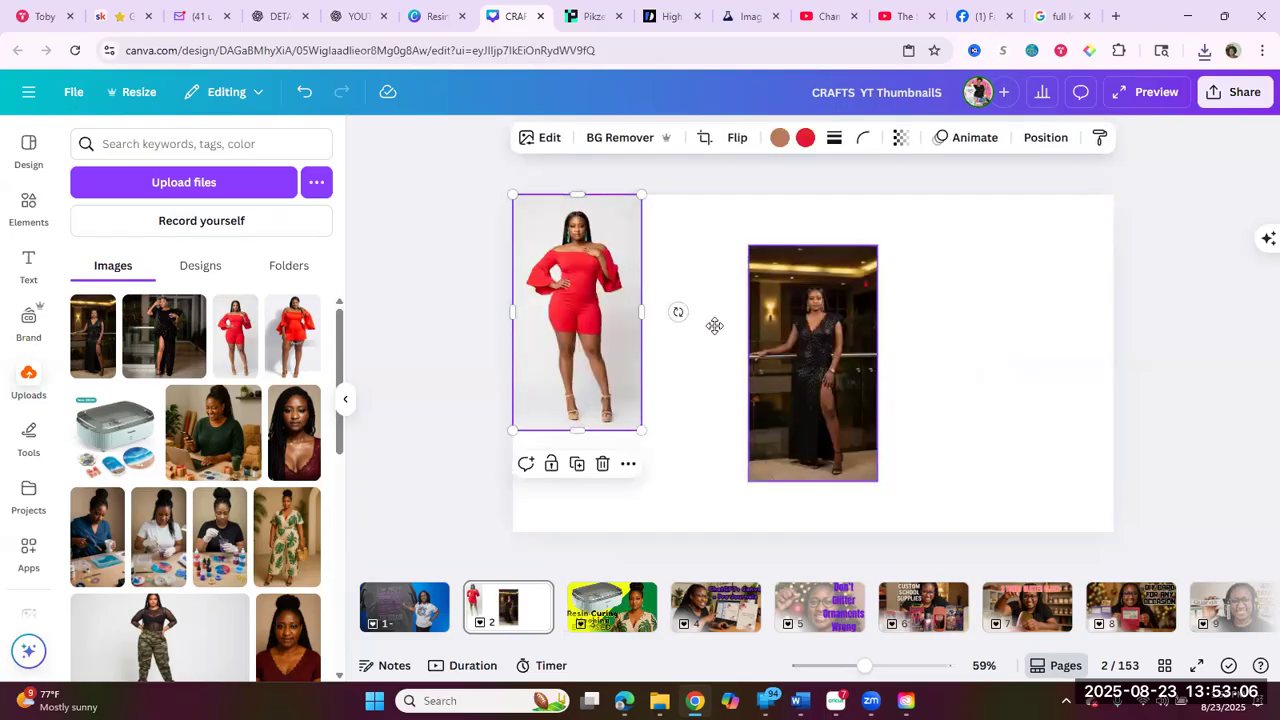
drag(790, 360, 683, 309)
drag(454, 463, 884, 342)
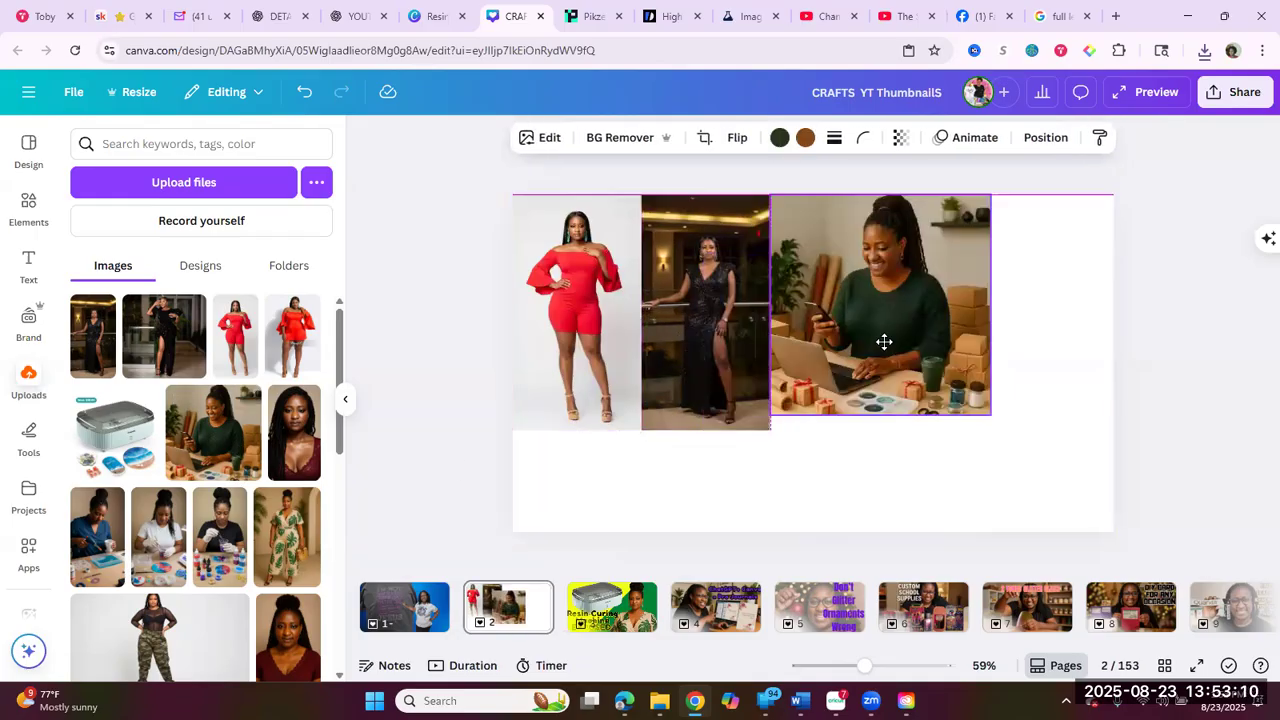
click(306, 436)
drag(785, 448, 1016, 400)
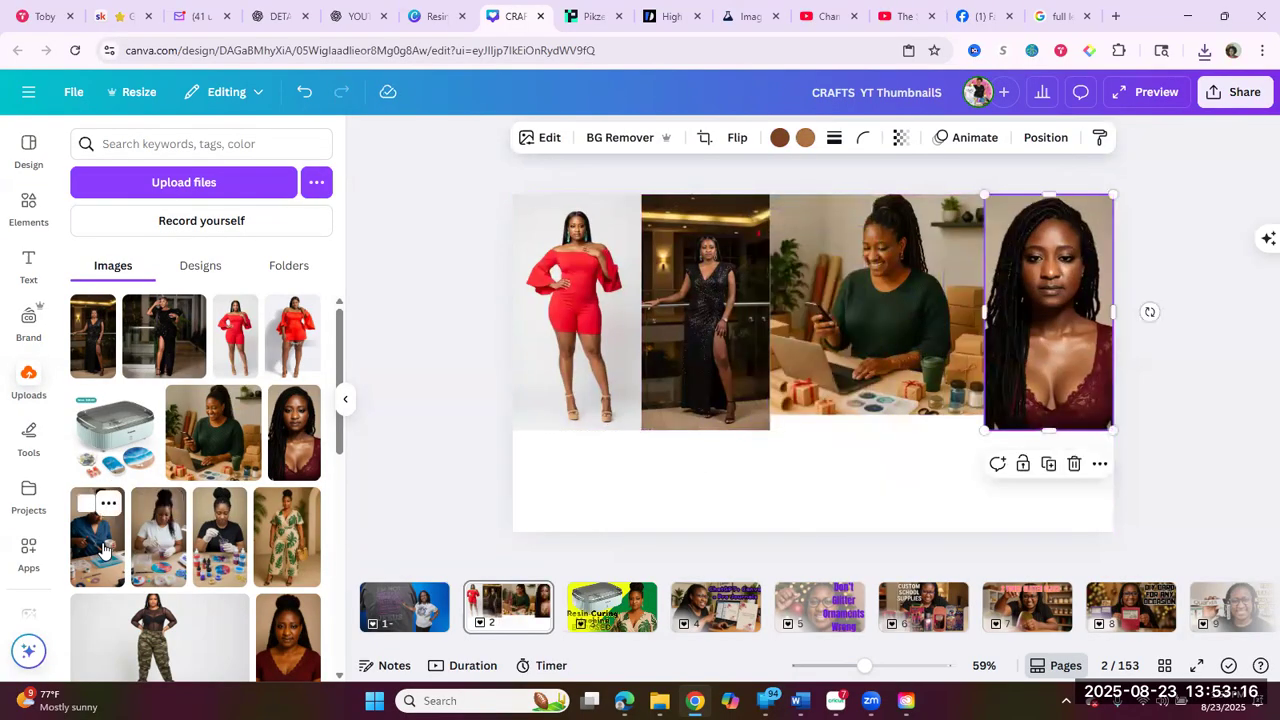
click(103, 549)
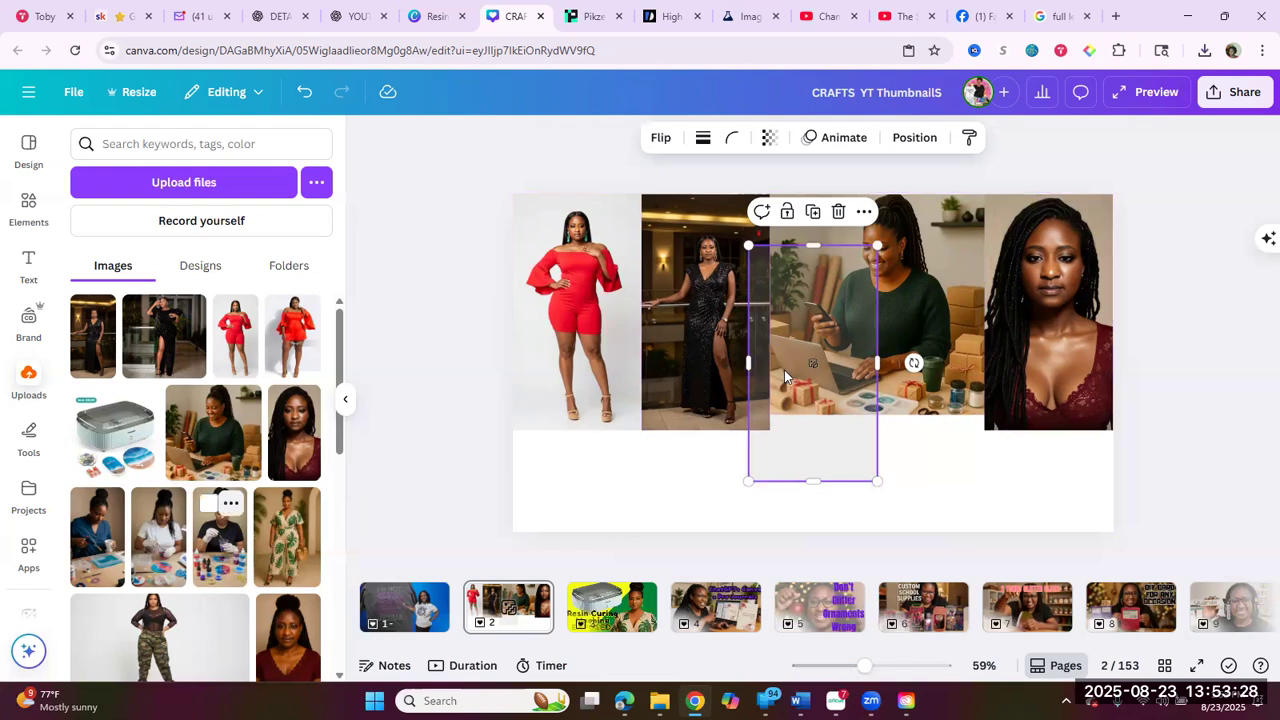
- Move and resize the empty placeholder frames on the collage page
drag(813, 418, 672, 465)
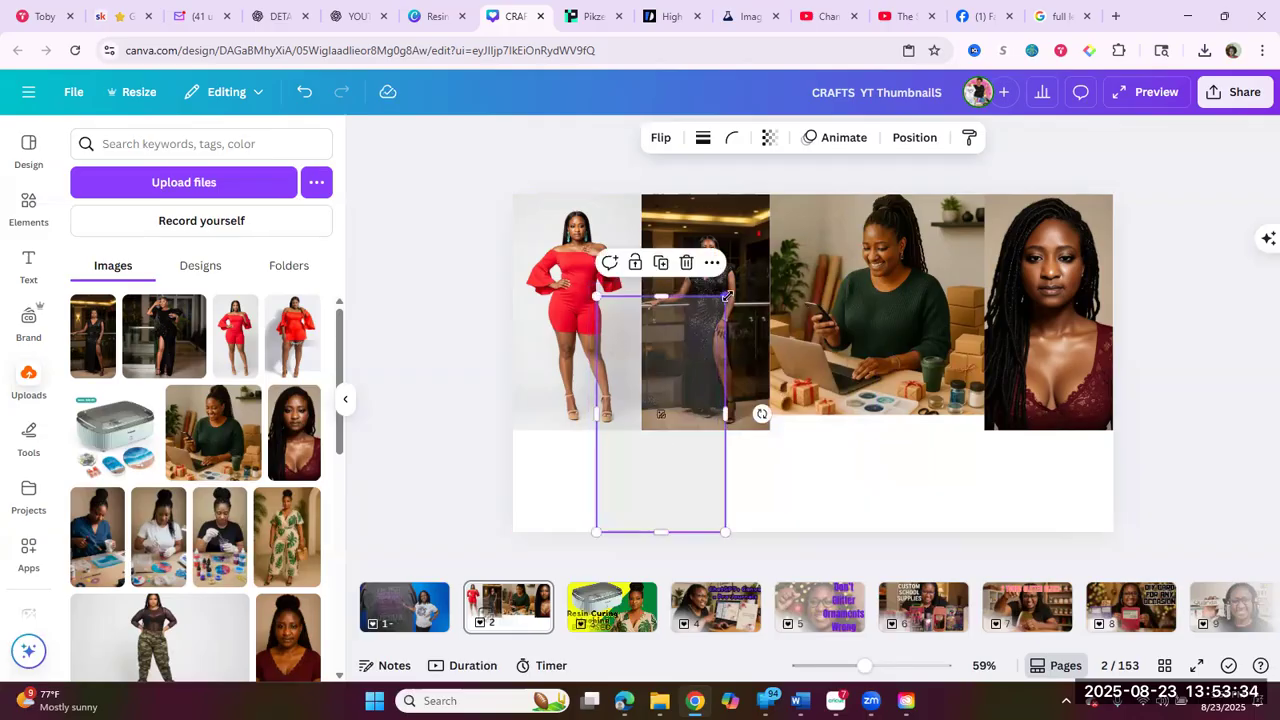
drag(727, 296, 716, 331)
drag(700, 380, 696, 386)
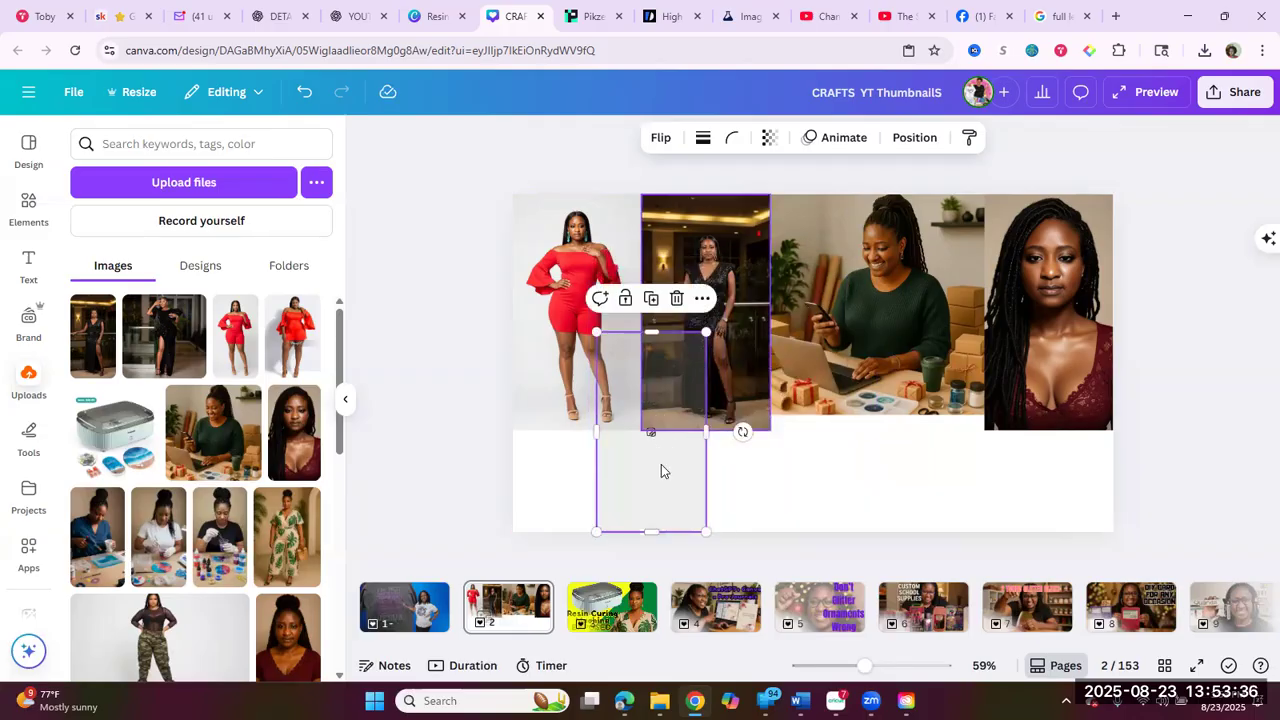
drag(665, 489, 677, 494)
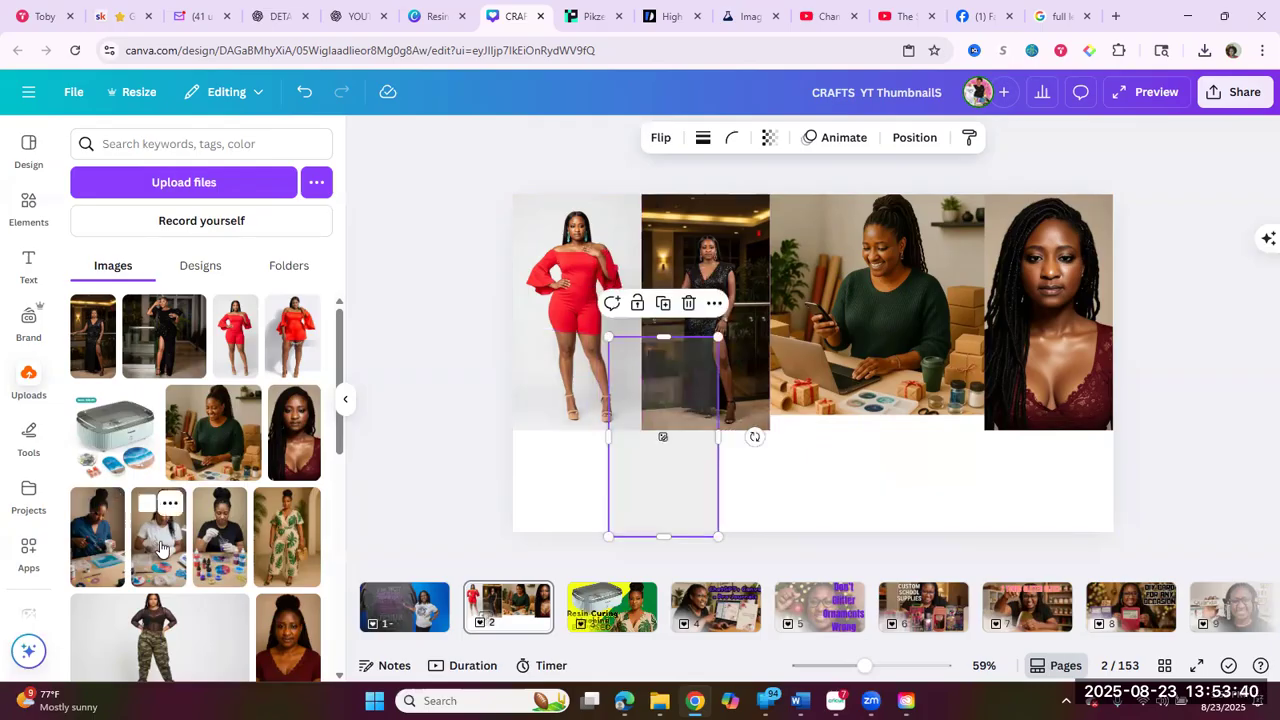
click(800, 400)
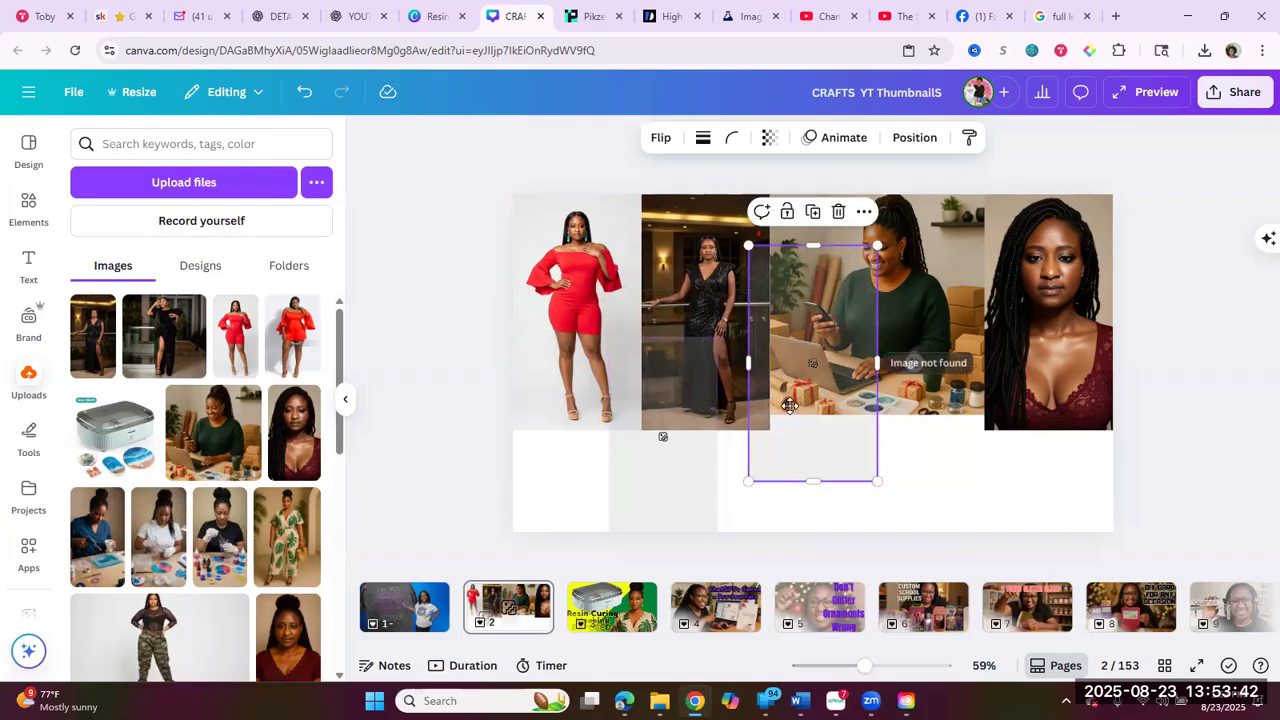
drag(793, 441, 796, 516)
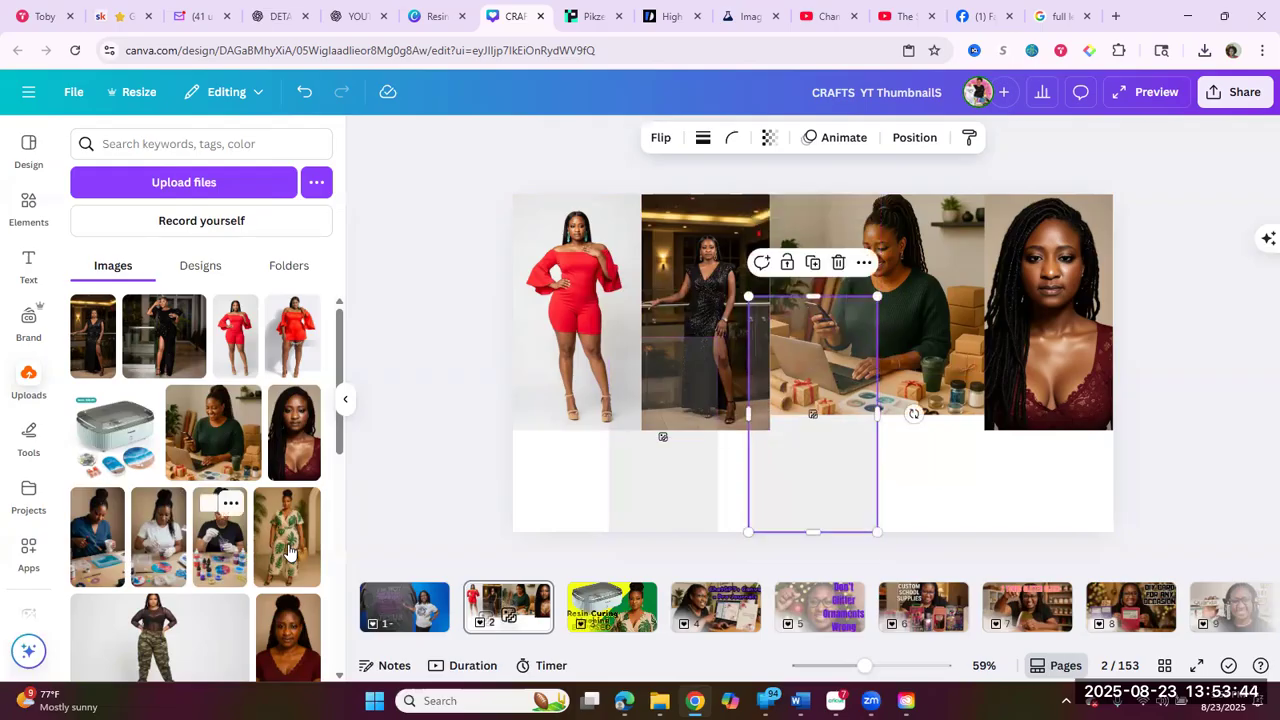
click(803, 281)
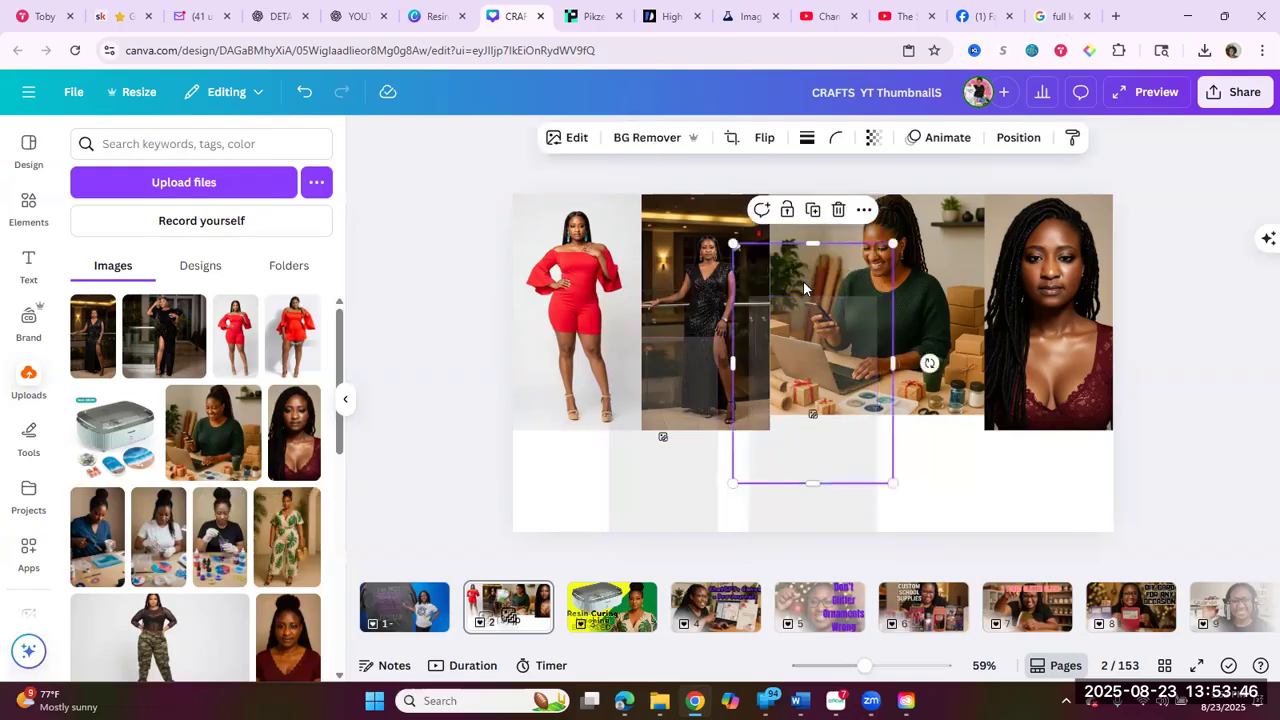
drag(803, 281, 1009, 303)
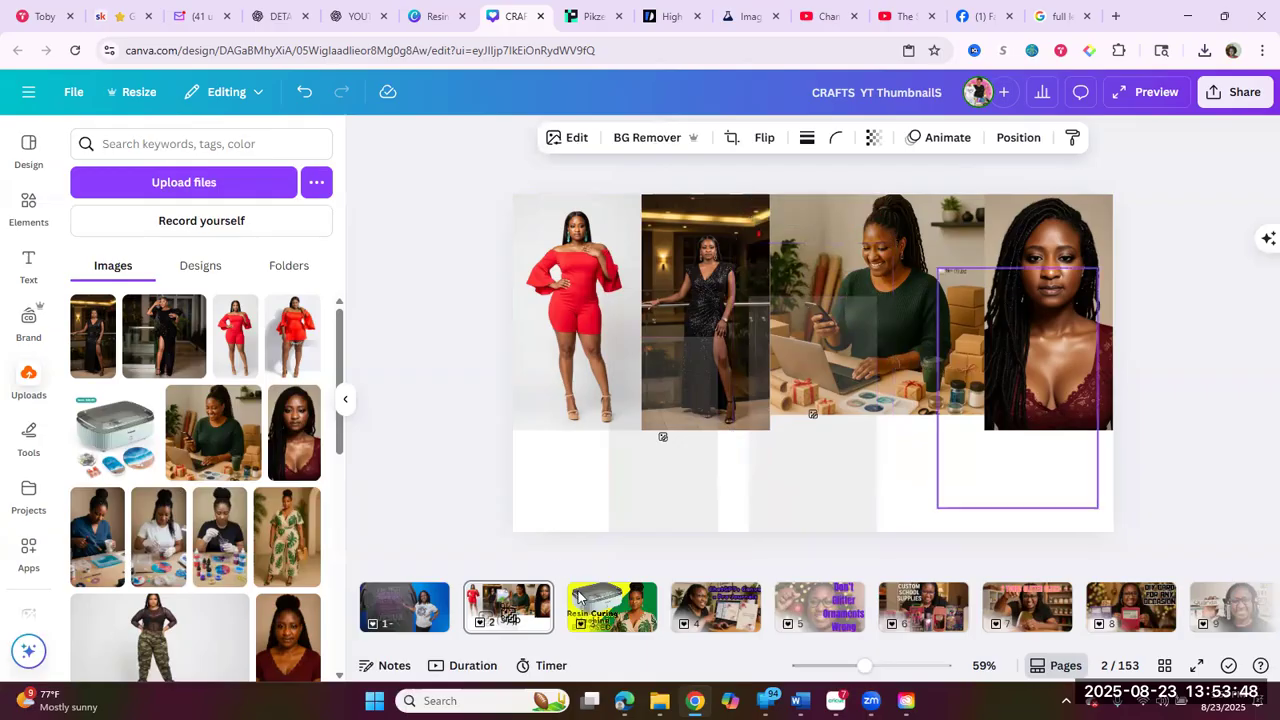
- Add the maroon-top portrait at the right edge beneath the braided portrait
click(632, 616)
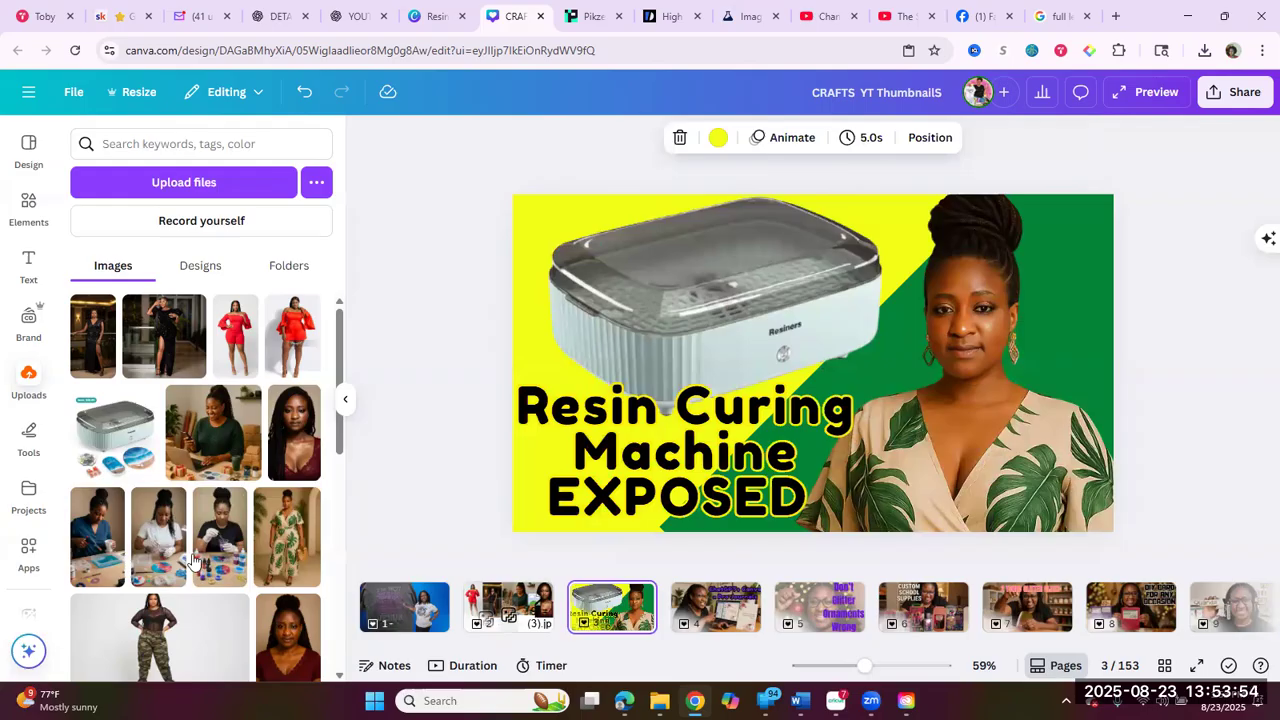
scroll(286, 490, down, 2)
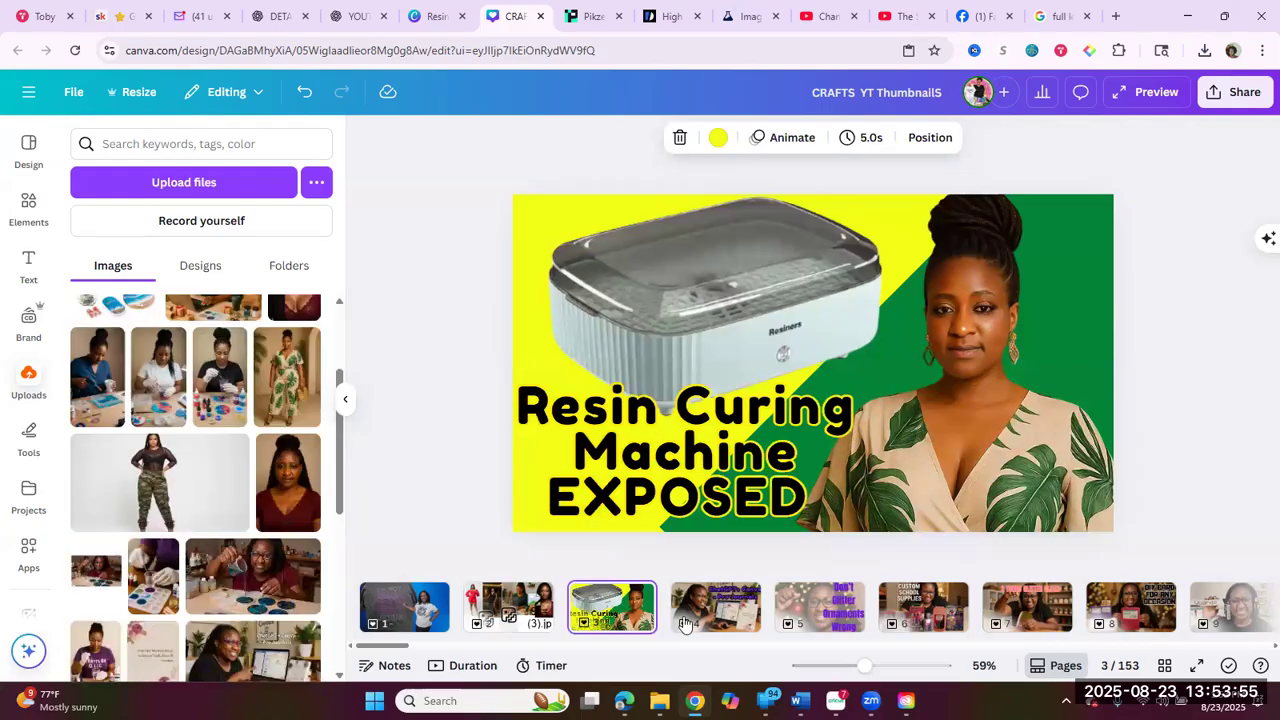
click(510, 607)
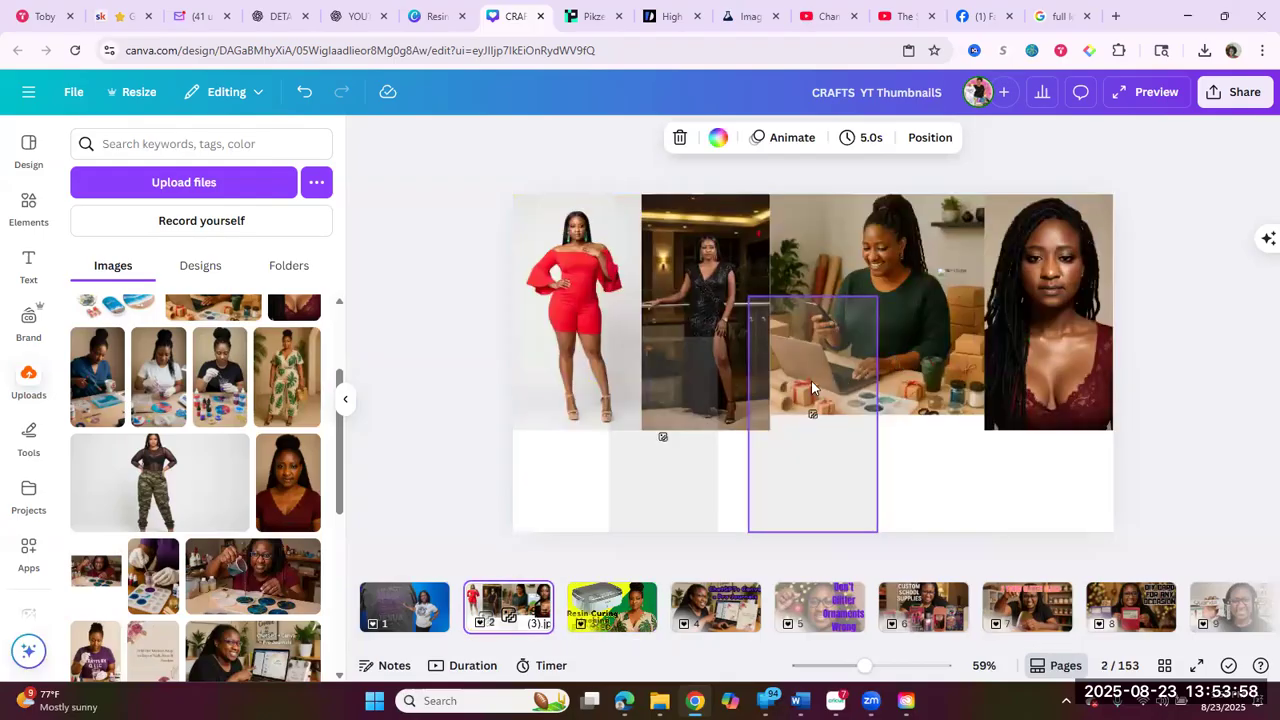
click(811, 381)
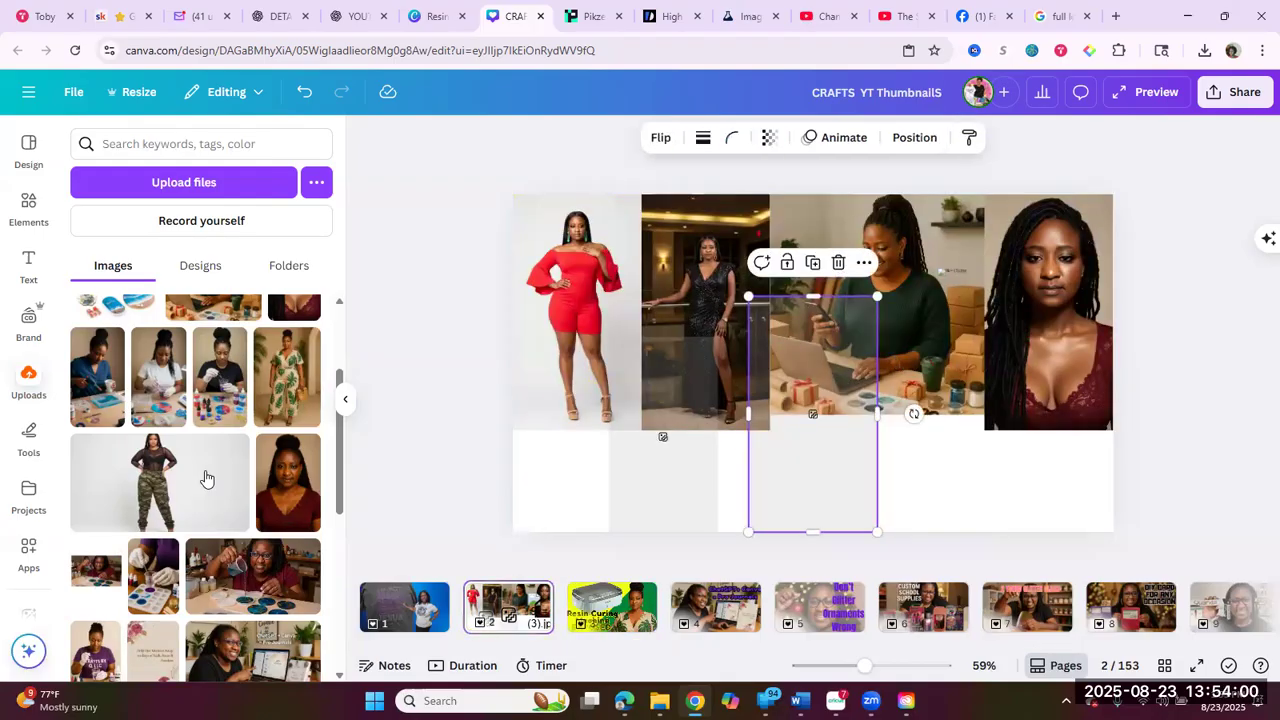
click(849, 333)
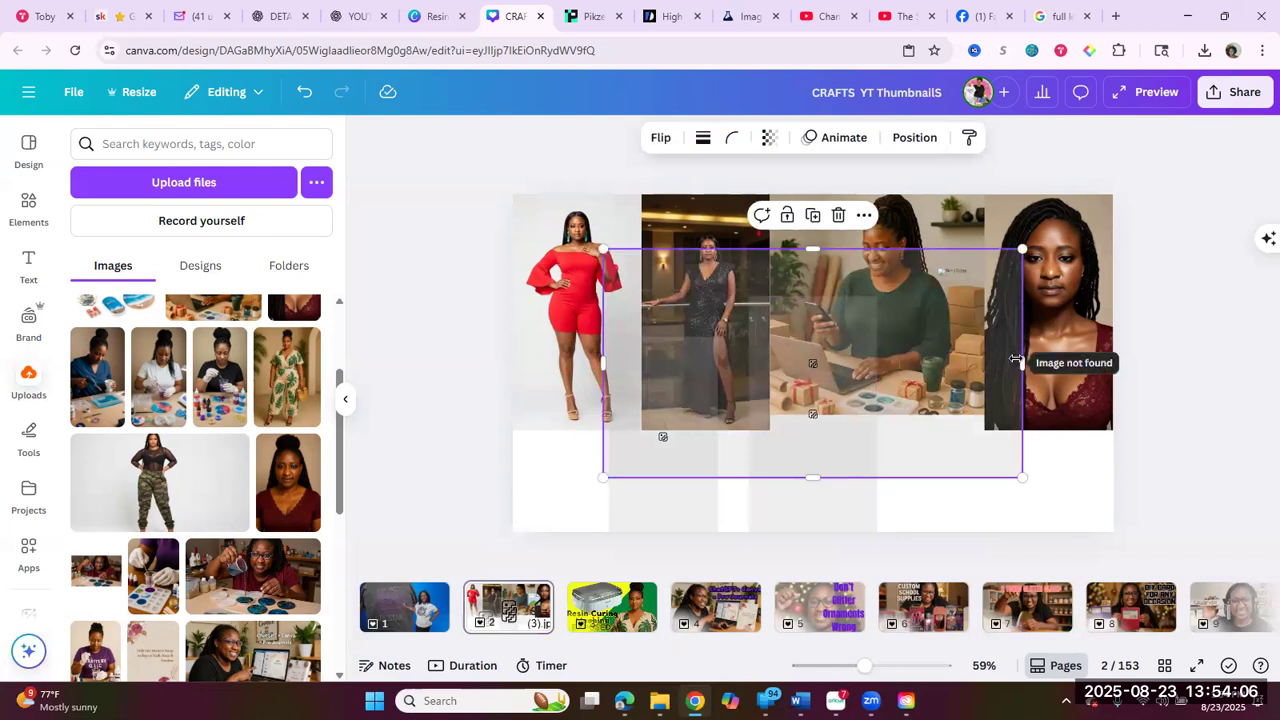
click(285, 509)
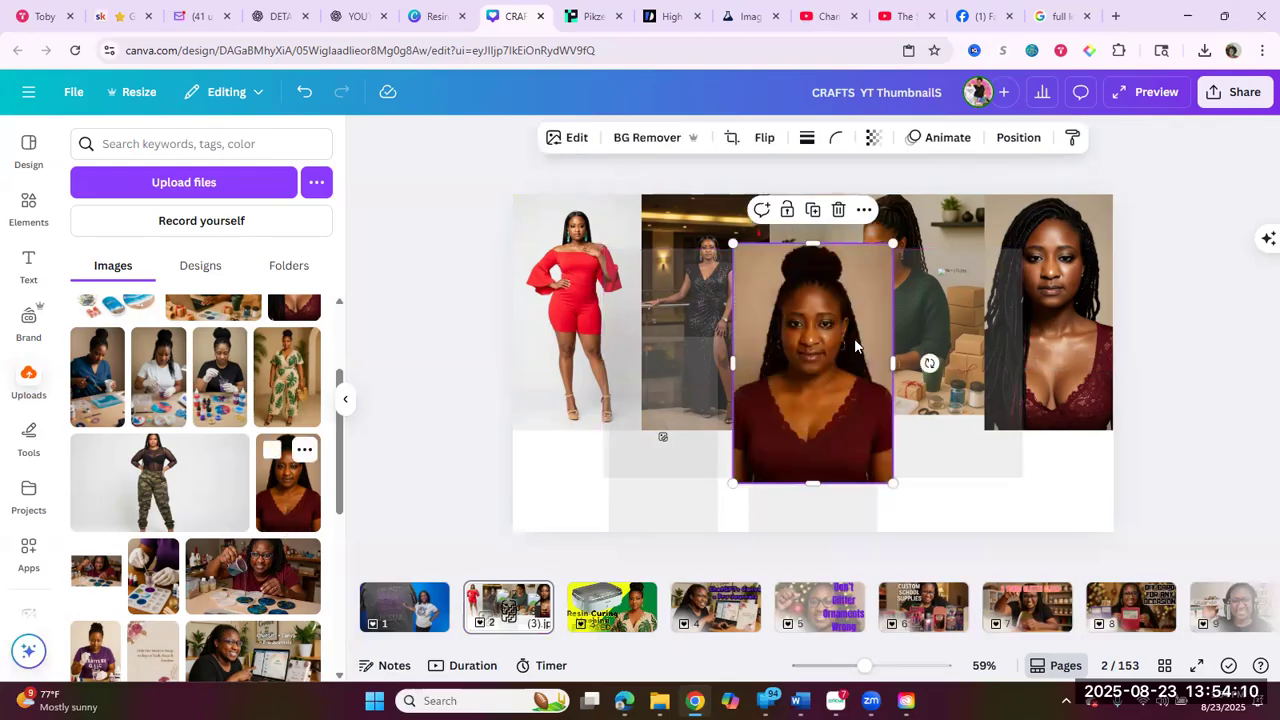
drag(996, 428, 1037, 437)
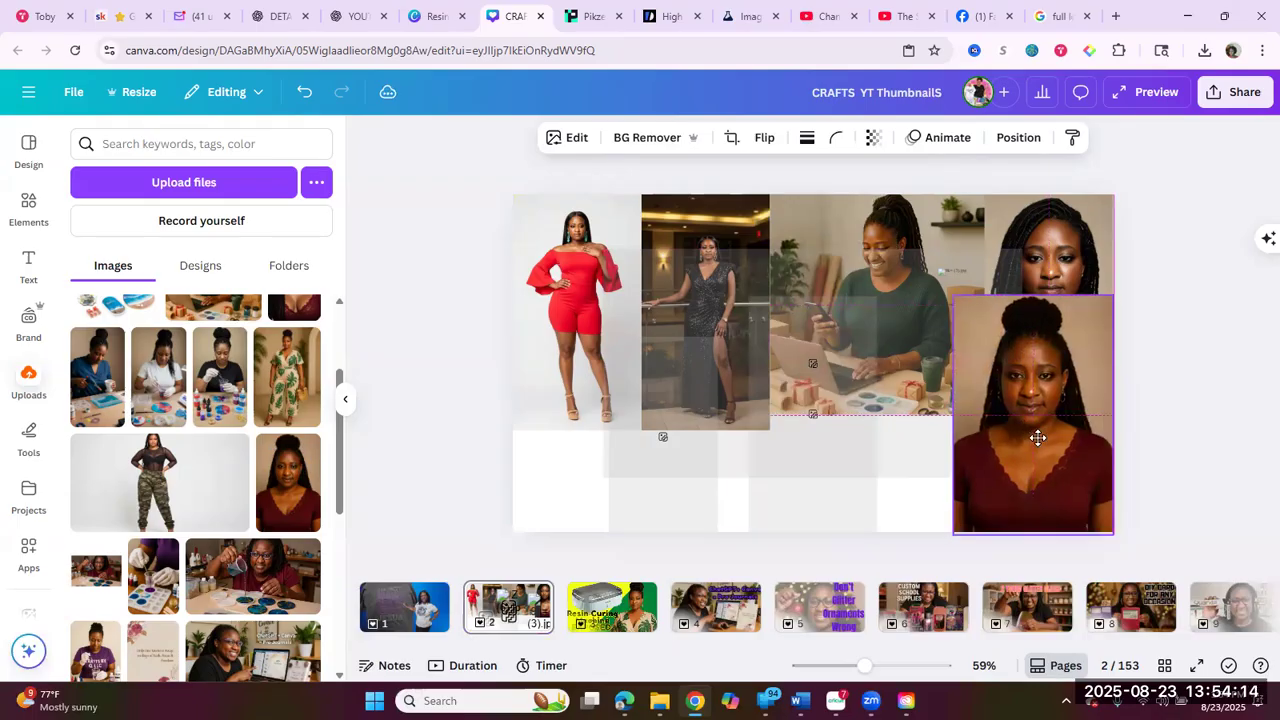
drag(950, 298, 960, 330)
- Delete the leftover translucent placeholder frames from the collage
click(960, 330)
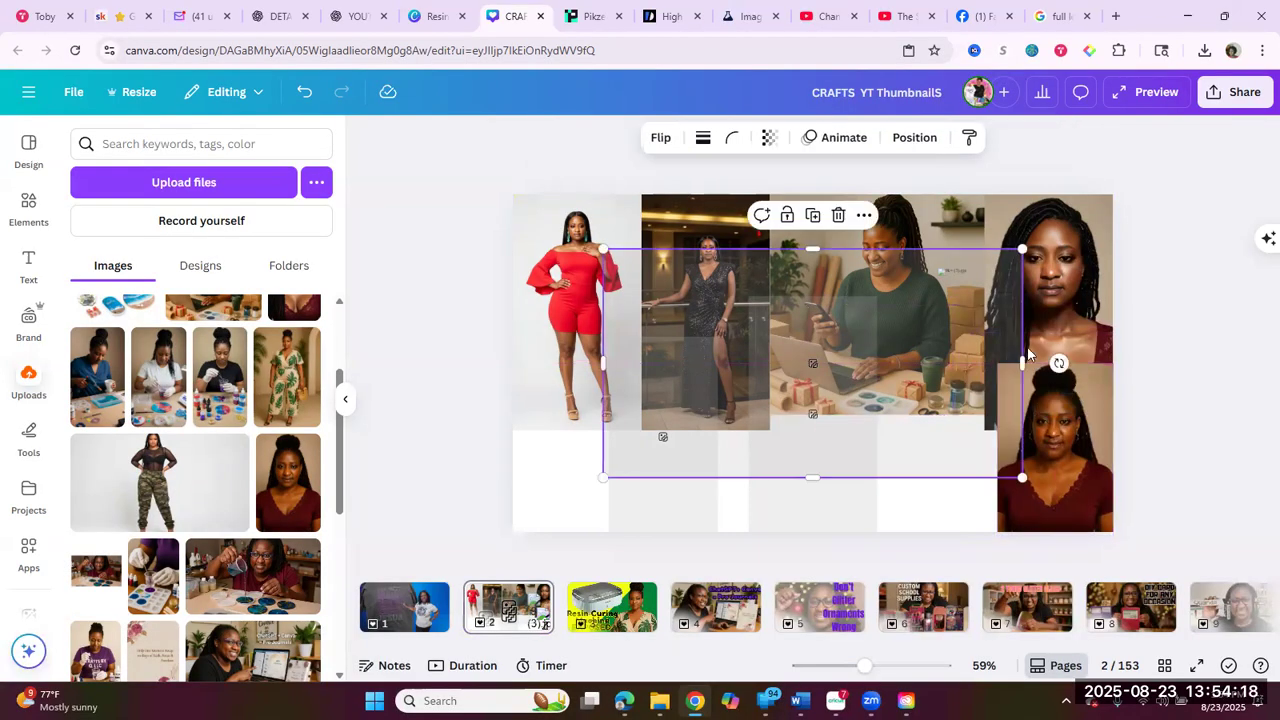
drag(1022, 362, 916, 362)
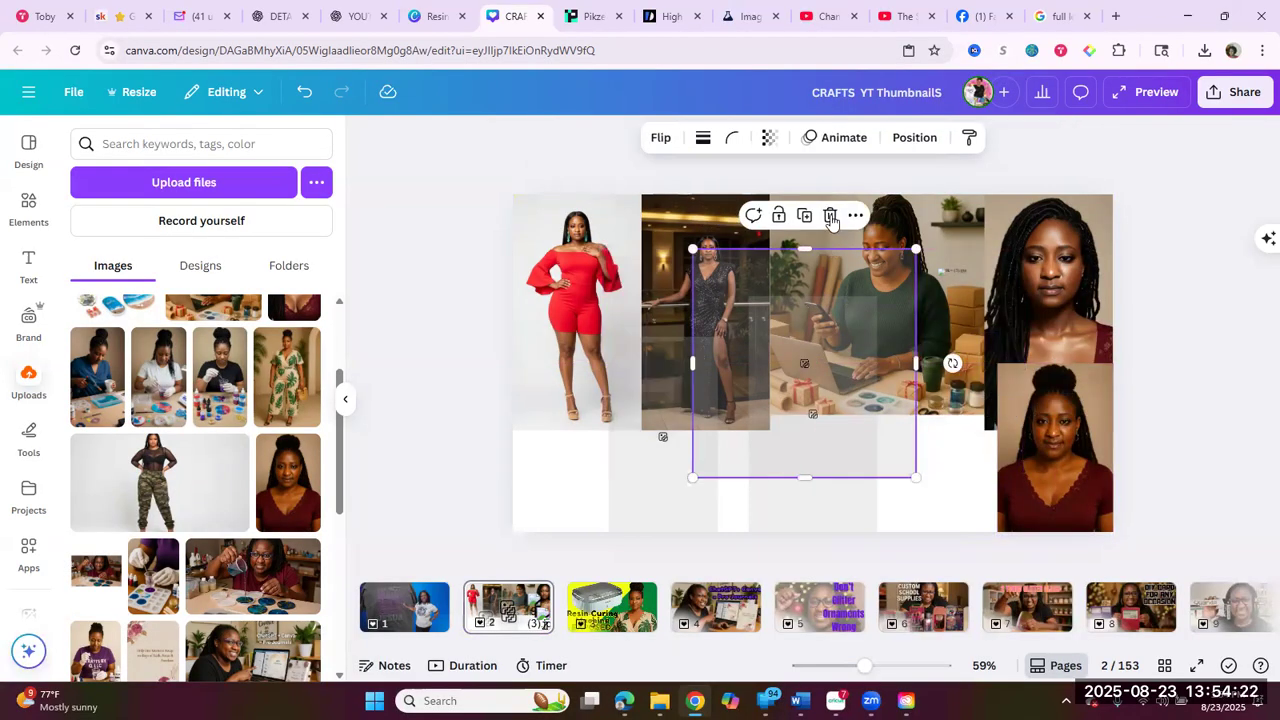
click(822, 408)
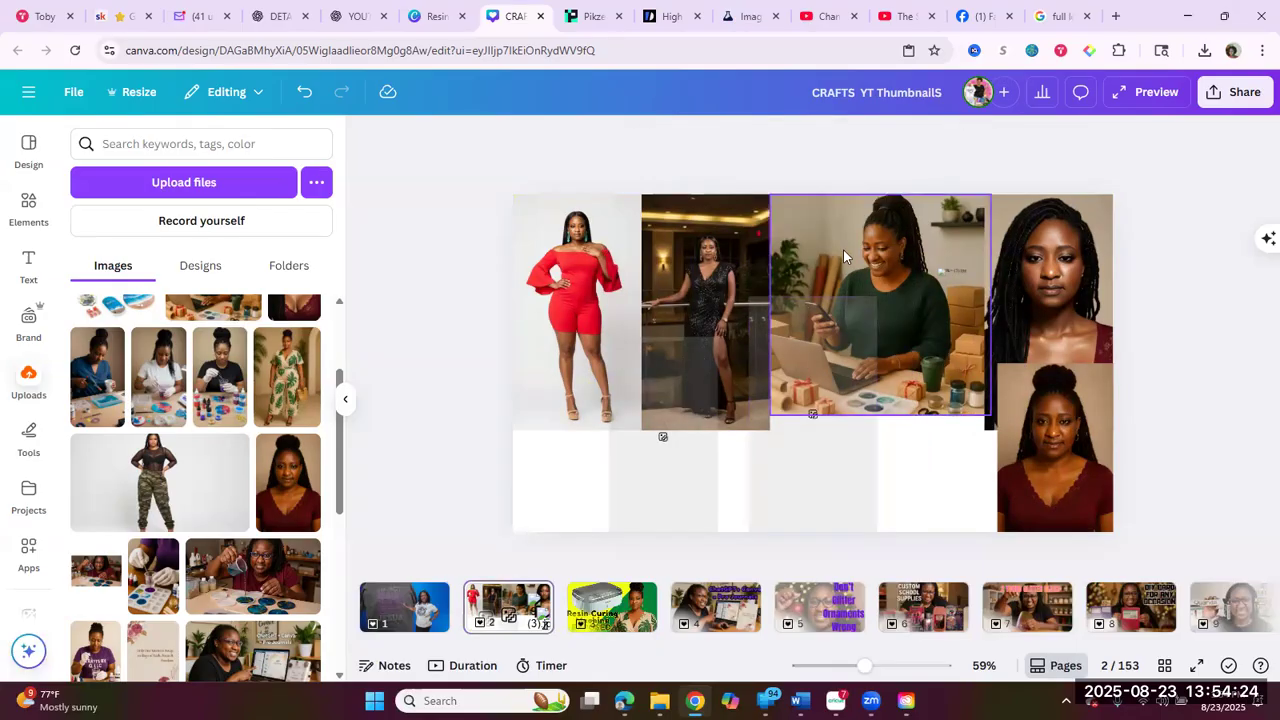
click(828, 325)
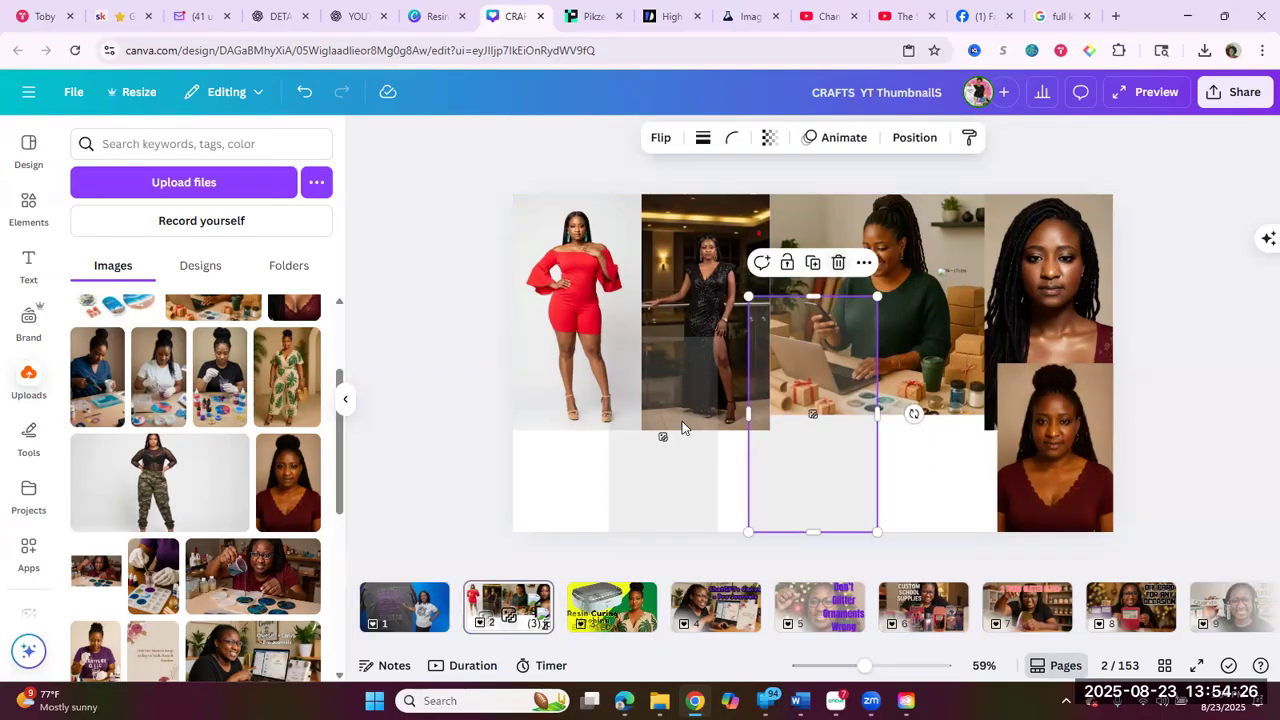
key(Delete)
click(678, 434)
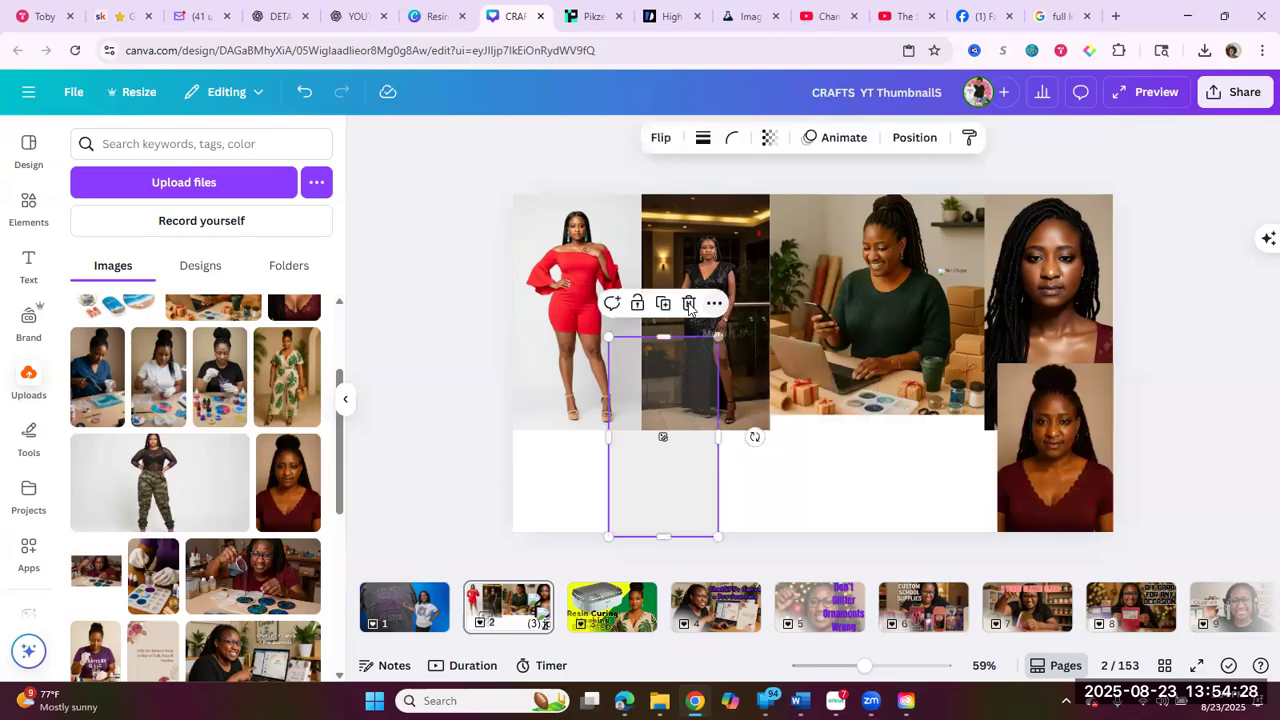
key(Delete)
scroll(177, 482, down, 2)
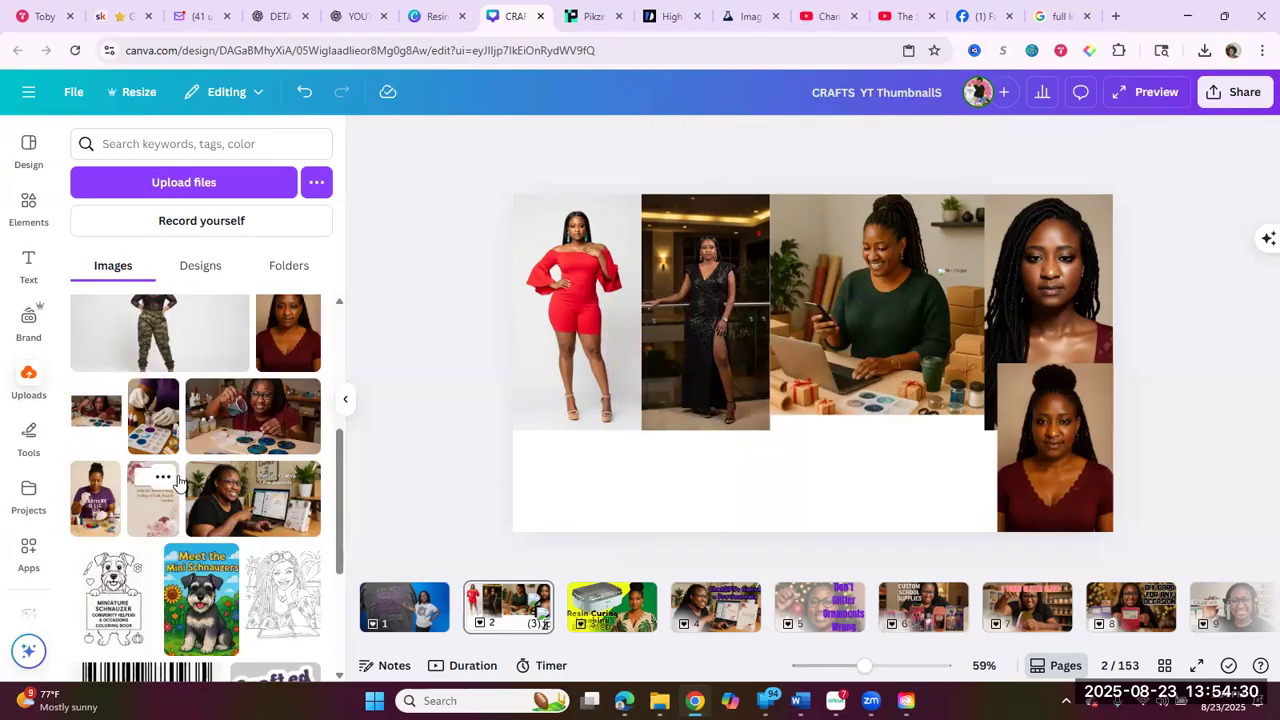
scroll(177, 482, down, 1)
scroll(124, 517, up, 1)
scroll(124, 517, up, 1)
scroll(268, 470, up, 1)
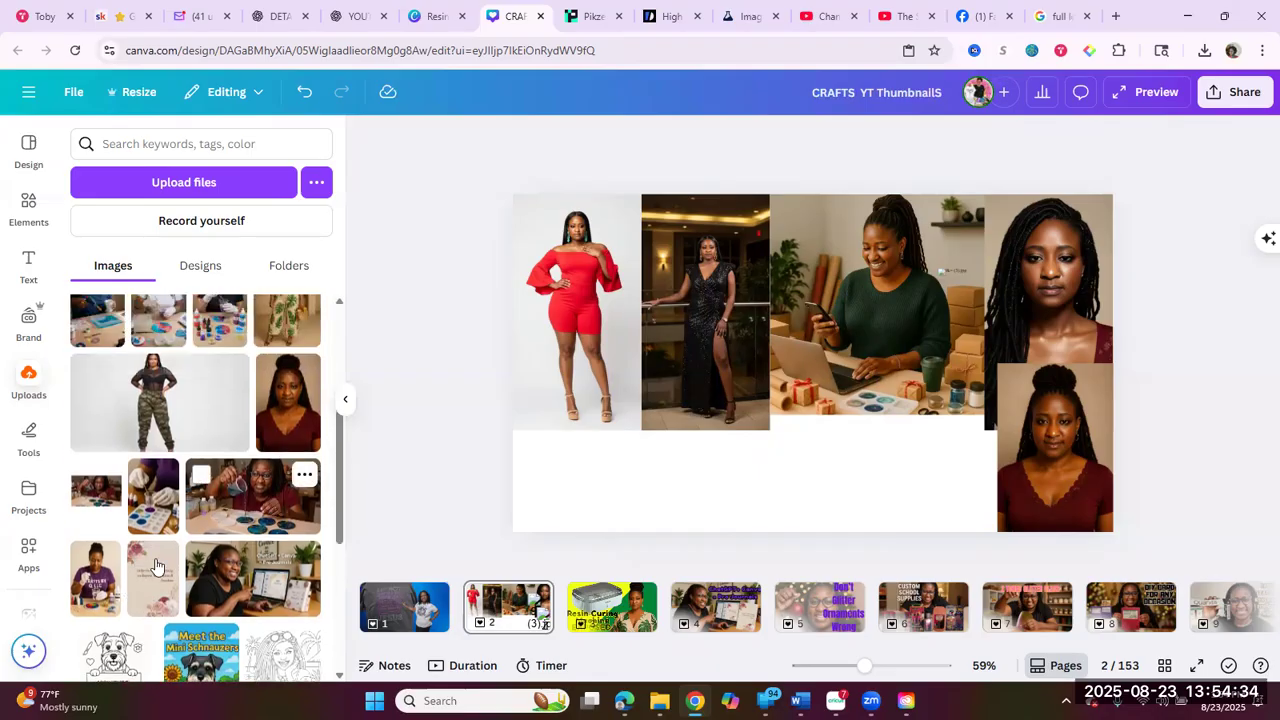
scroll(151, 555, up, 2)
click(615, 462)
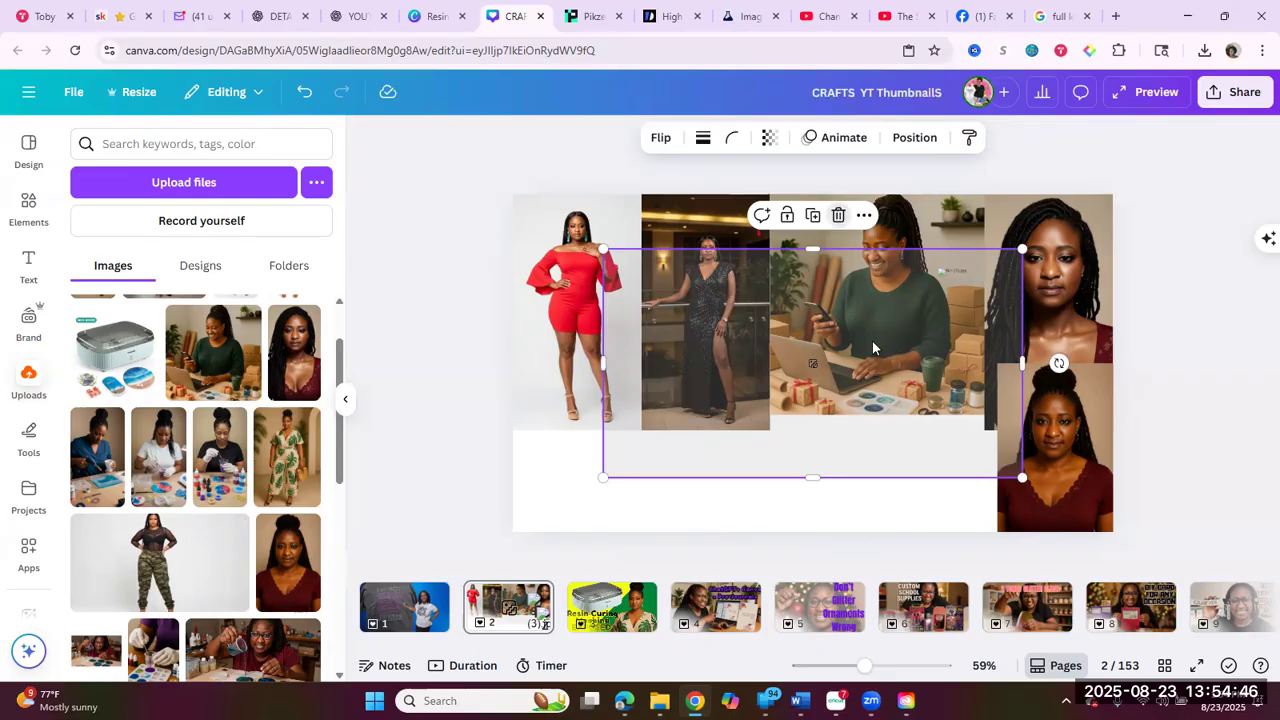
key(Escape)
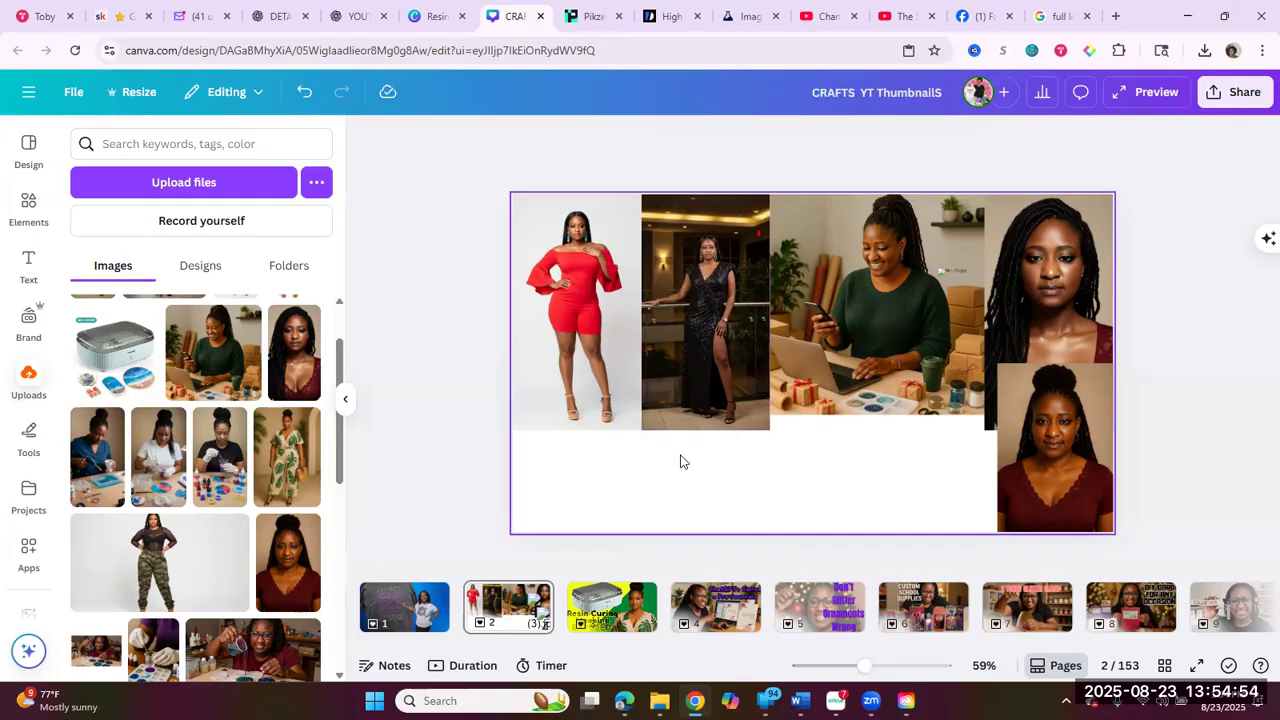
scroll(619, 328, up, 5)
scroll(1094, 476, up, 1)
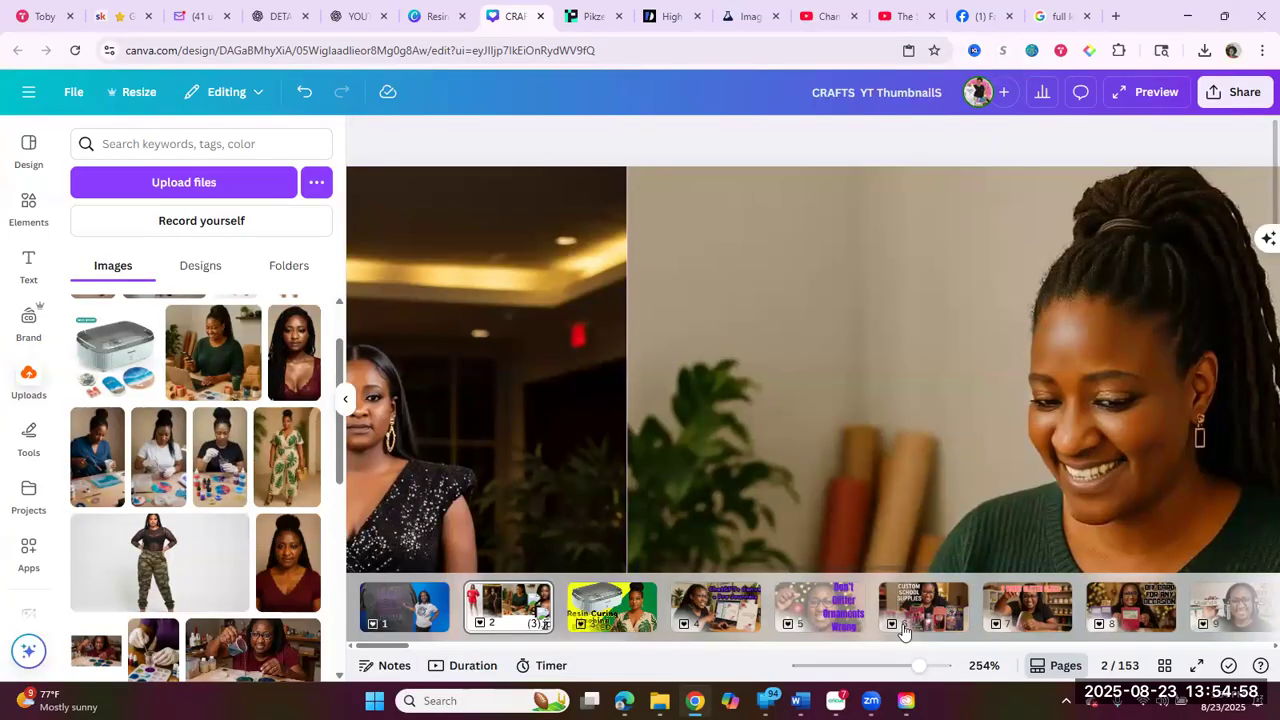
- Zoom in close on the collage and pan across it to the right side
mouse_move(921, 669)
mouse_down()
mouse_move(886, 666)
mouse_move(900, 666)
mouse_up()
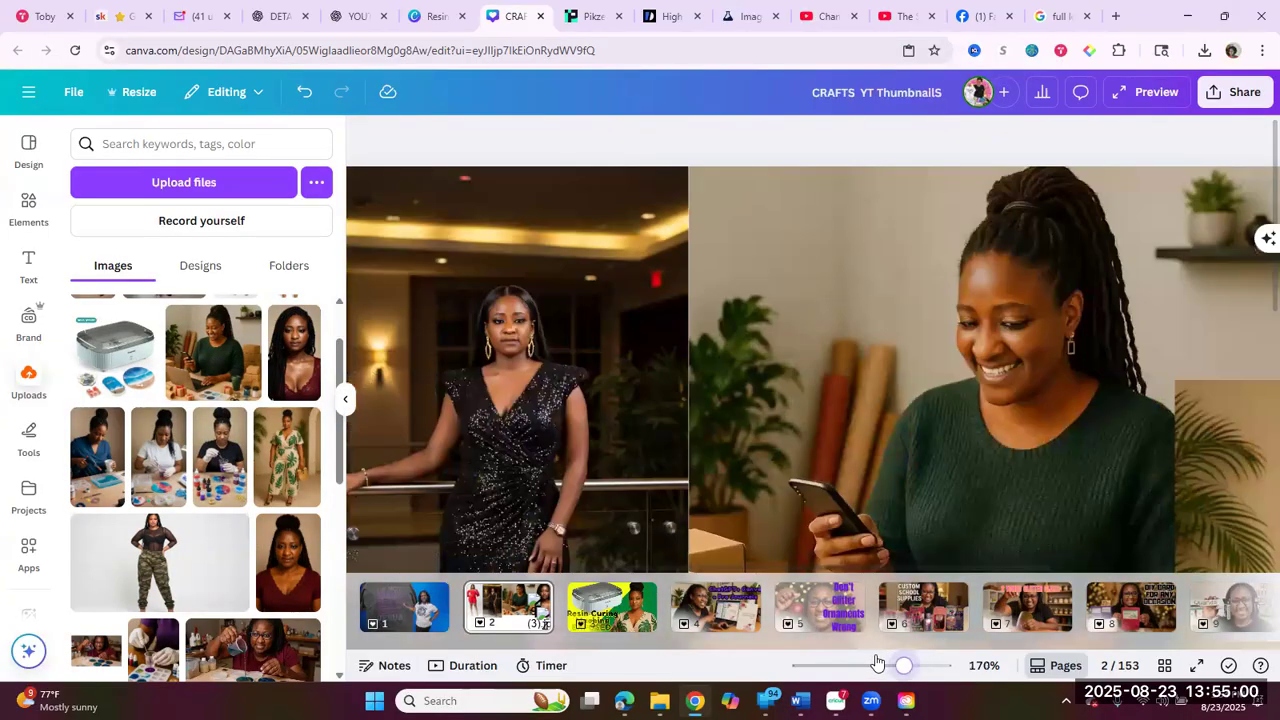
scroll(648, 338, down, 4)
click(590, 440)
drag(873, 672, 918, 668)
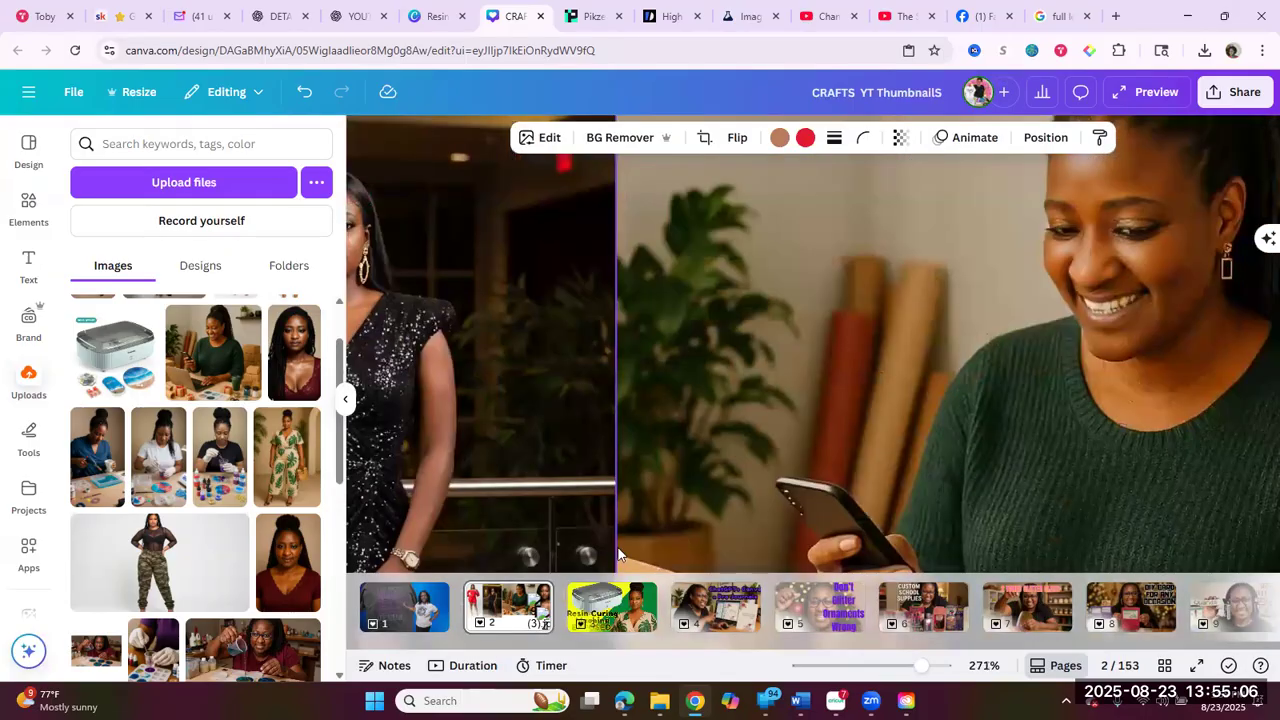
scroll(618, 553, up, 2)
scroll(443, 513, left, 5)
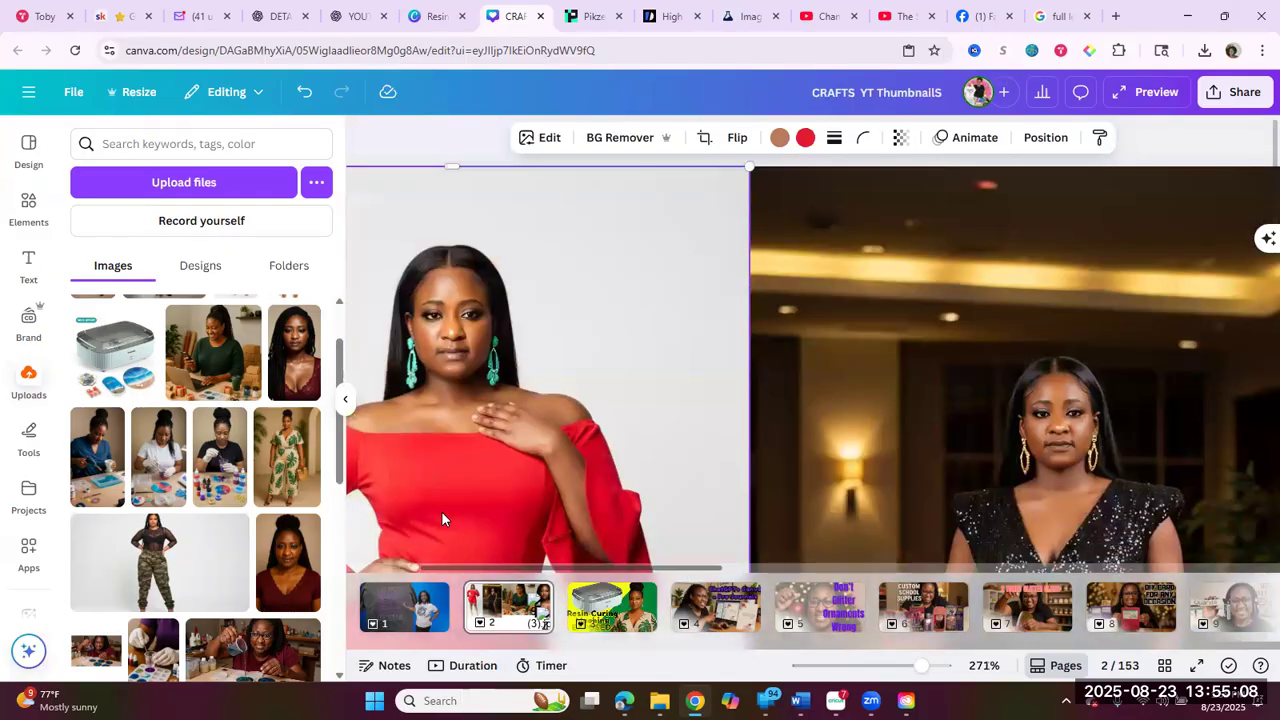
scroll(441, 511, left, 3)
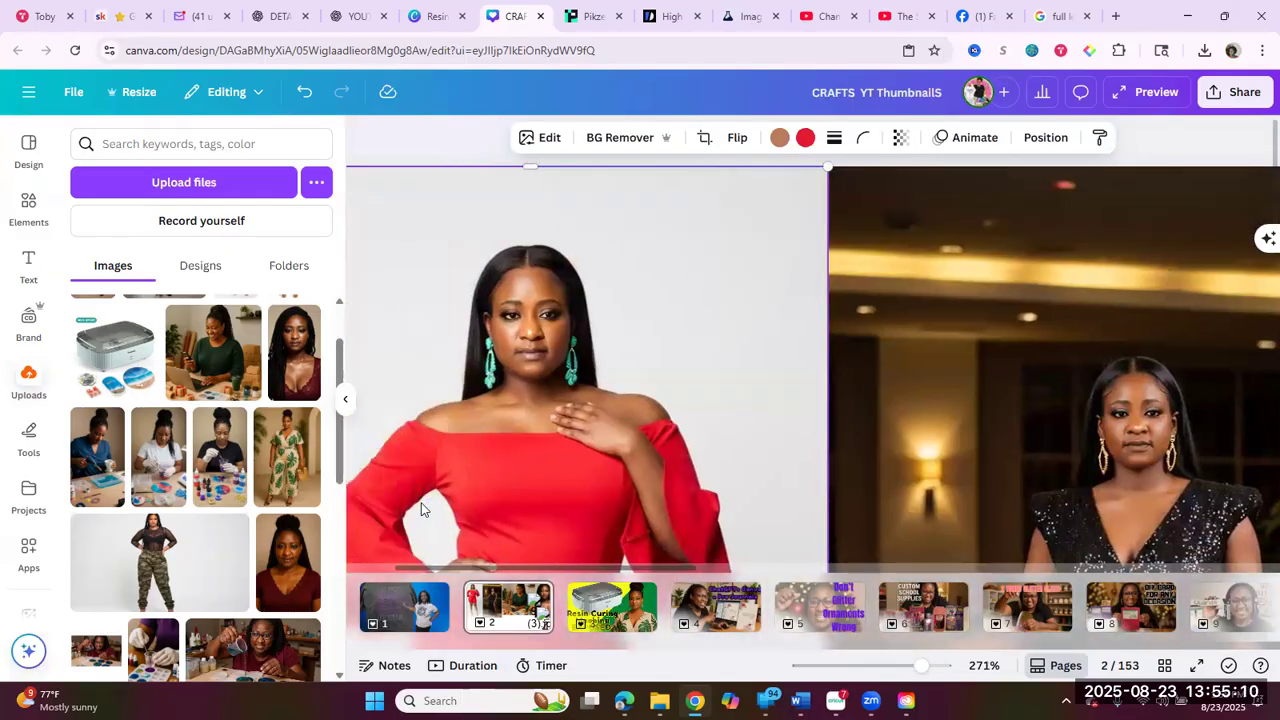
scroll(480, 512, right, 3)
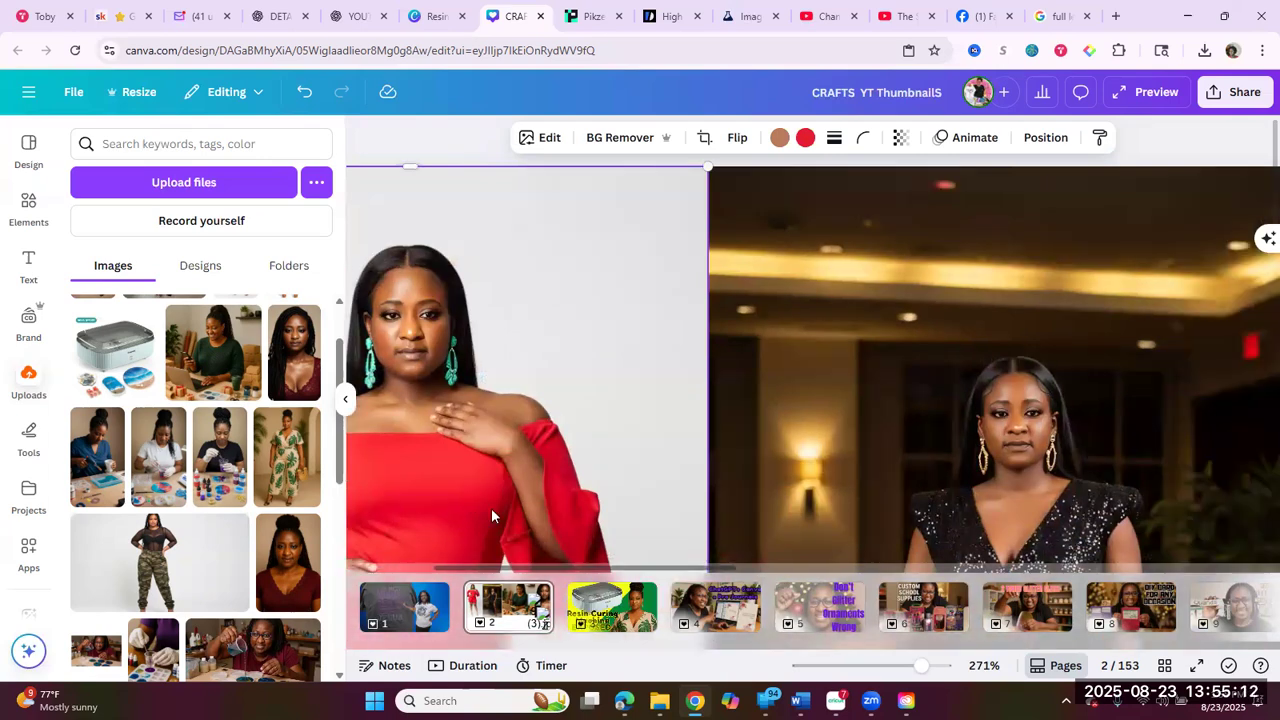
scroll(523, 505, right, 7)
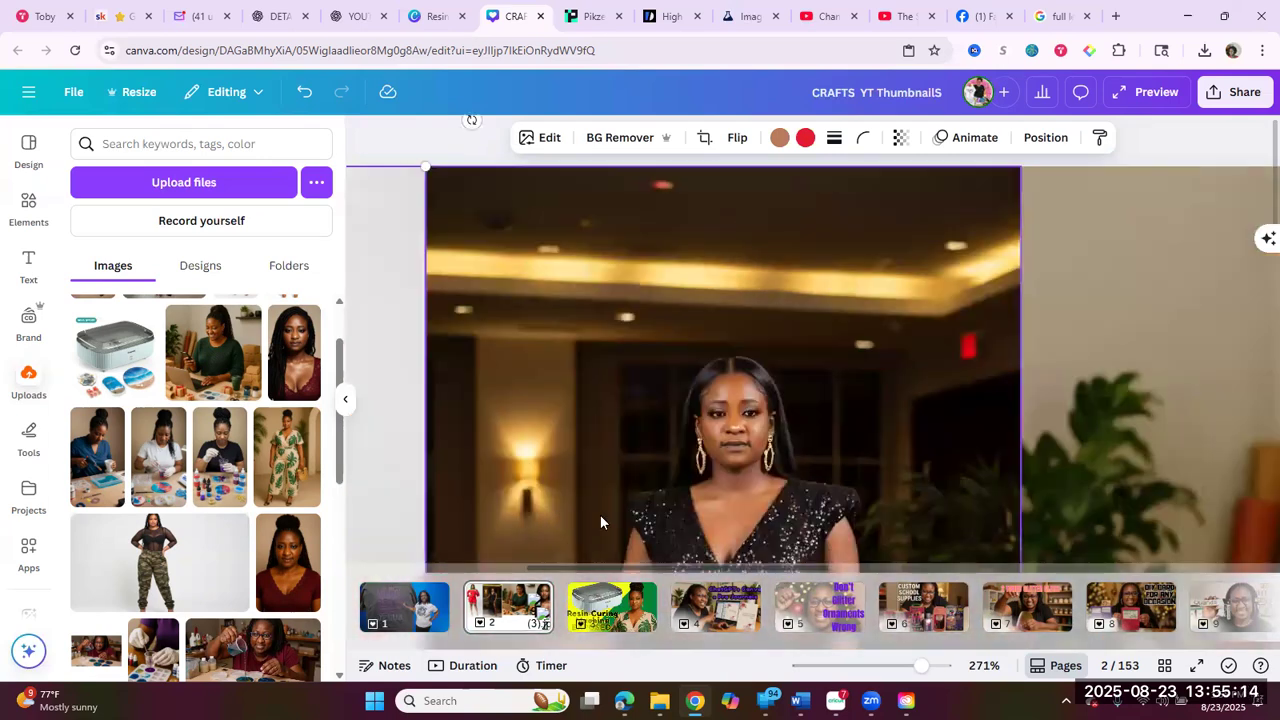
scroll(696, 523, right, 6)
scroll(744, 526, right, 9)
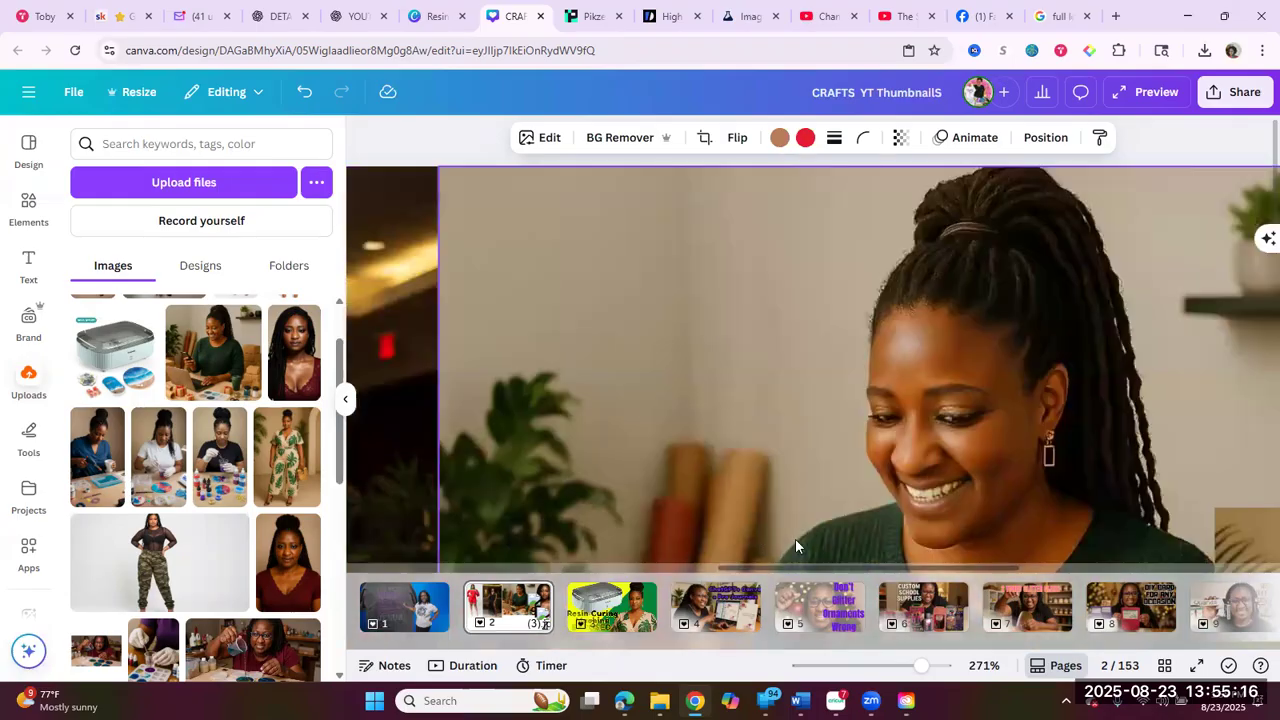
scroll(912, 558, right, 10)
scroll(975, 562, right, 5)
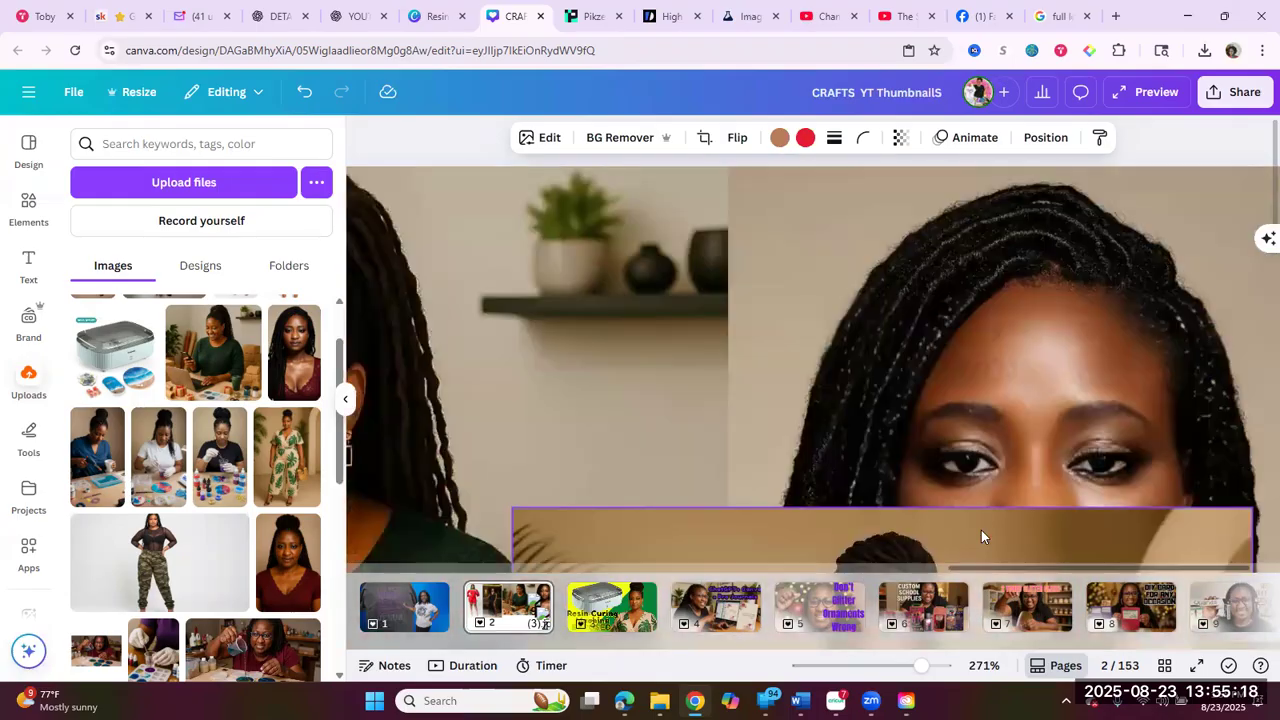
- Reposition the lower leaf-print portrait in the collage using Ctrl+Z
click(981, 526)
key(ctrl+z)
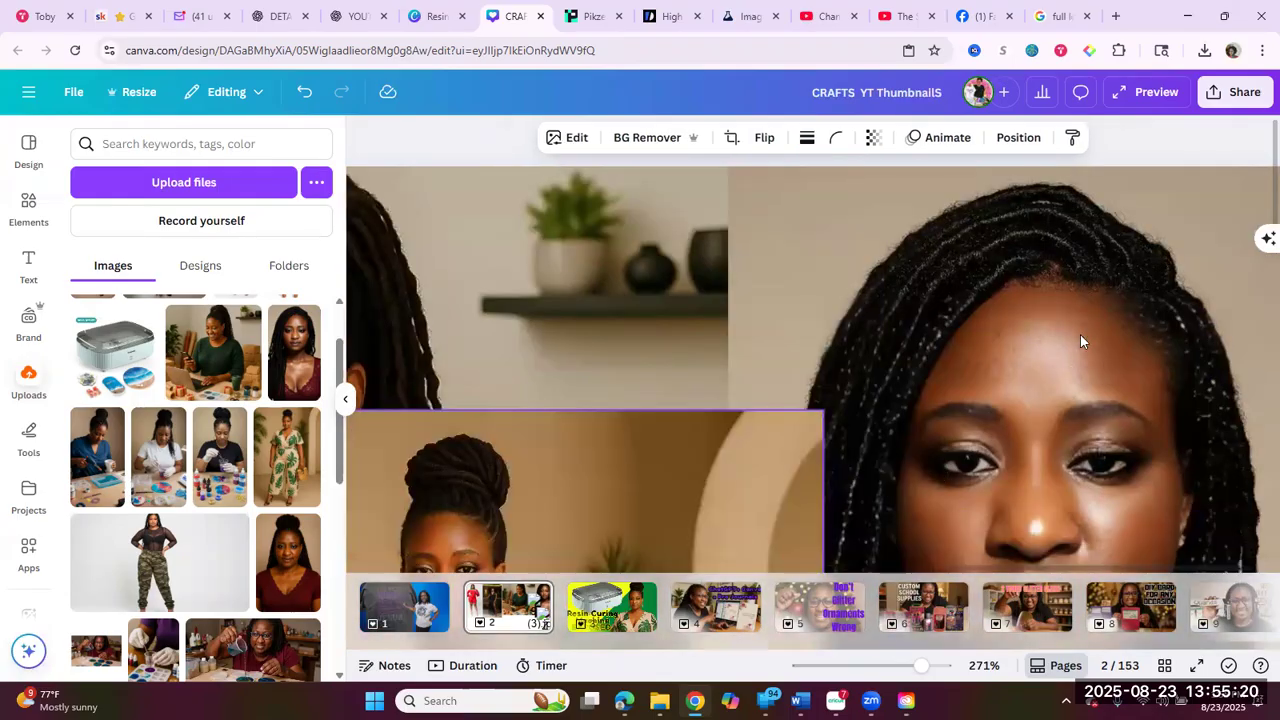
scroll(1104, 362, down, 2)
scroll(480, 458, down, 1)
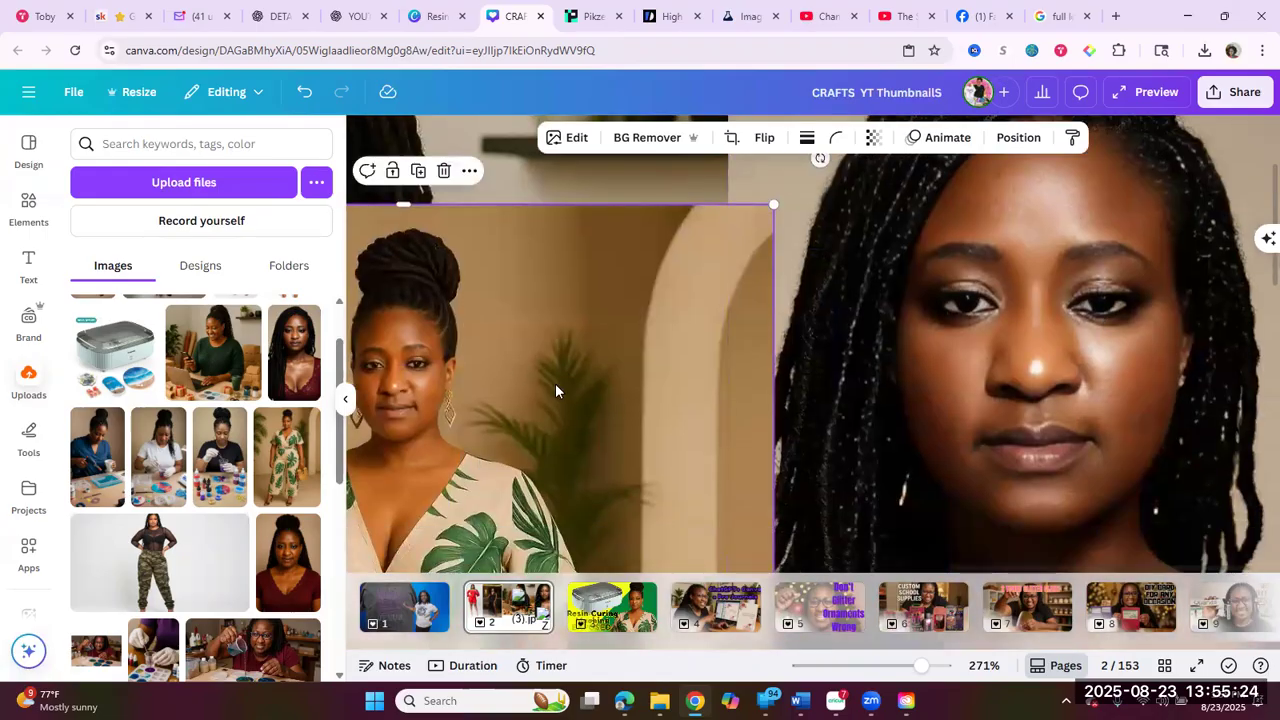
key(ctrl+z)
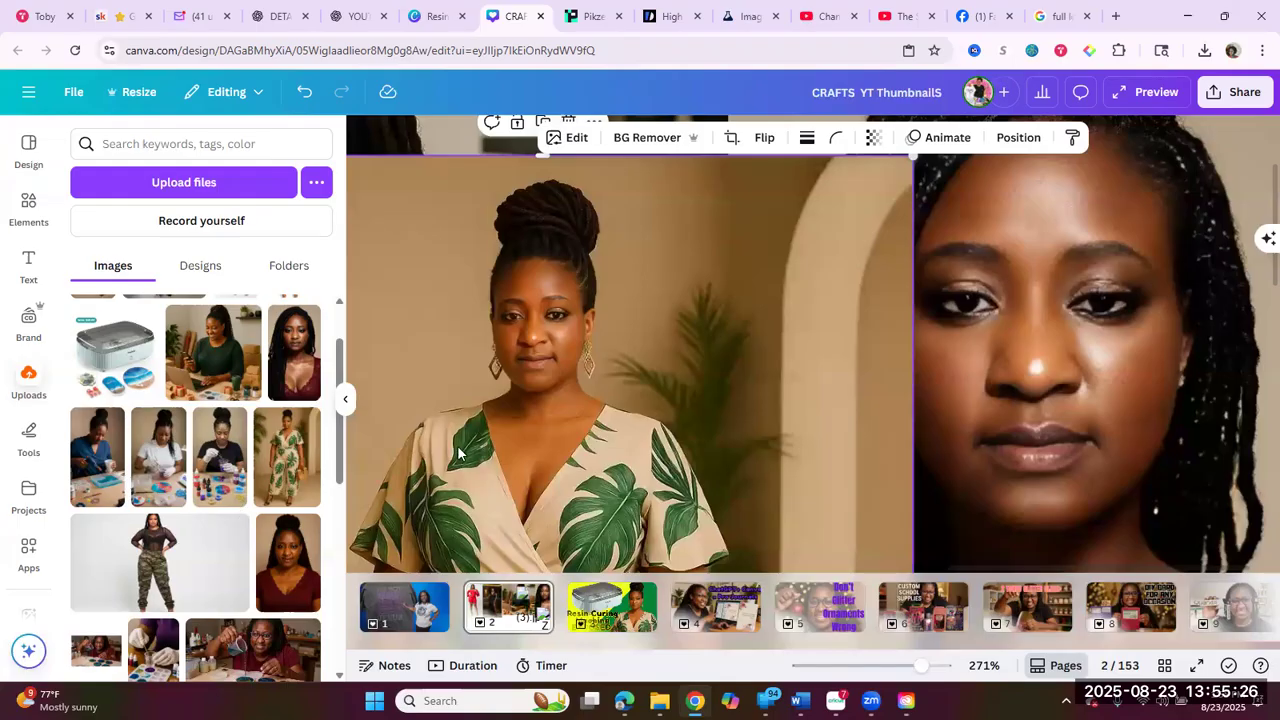
- Review the Resin Curing Machine thumbnail page, then return to the ImageFX gown tab
click(608, 612)
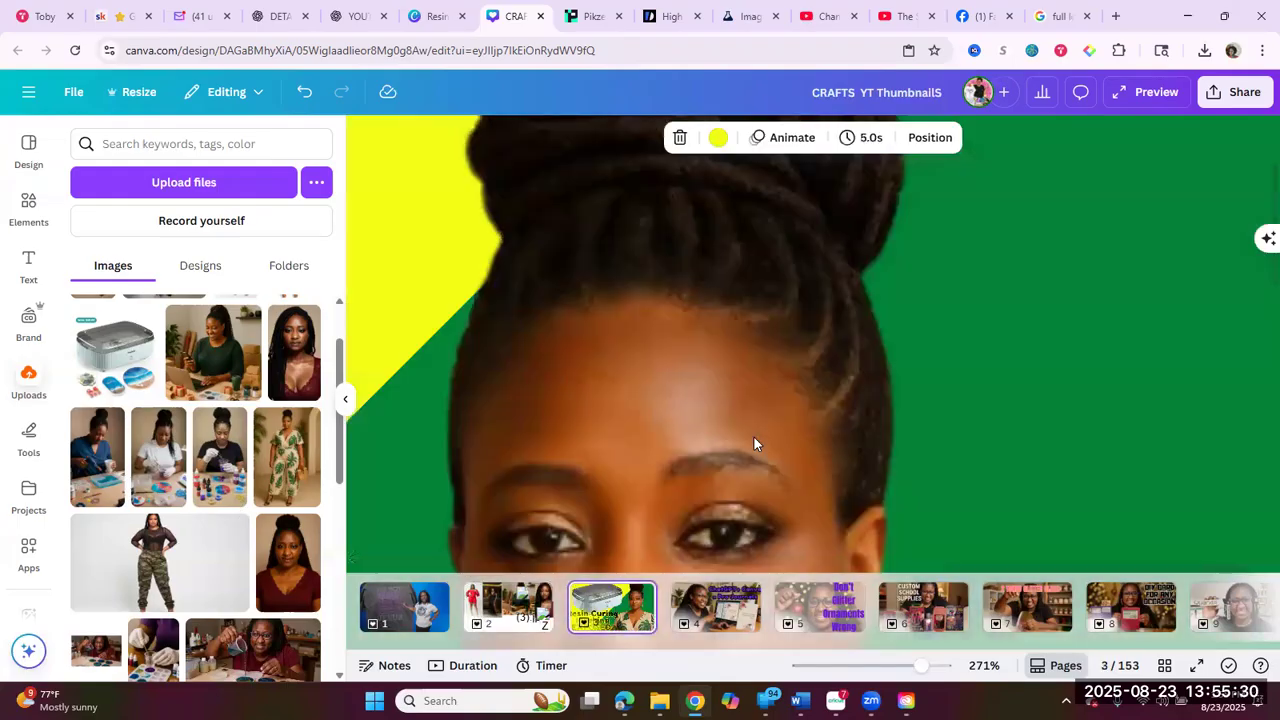
scroll(754, 437, down, 3)
scroll(754, 437, down, 2)
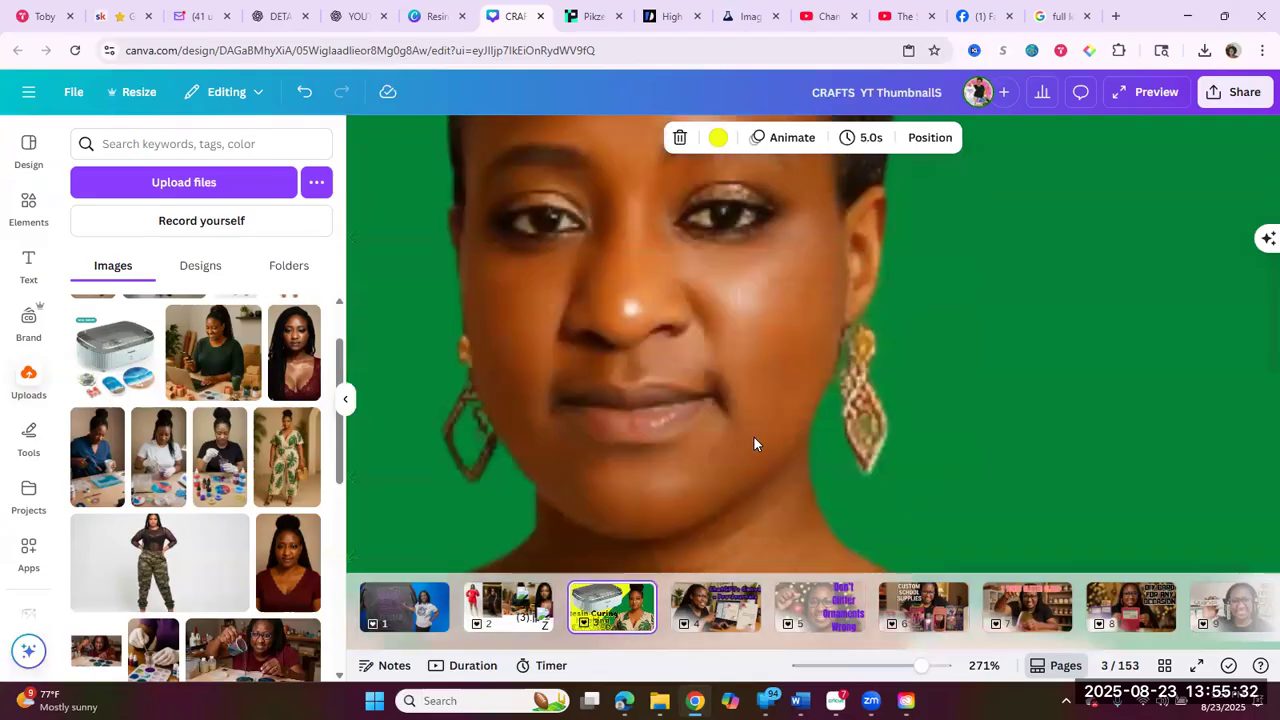
scroll(764, 411, up, 2)
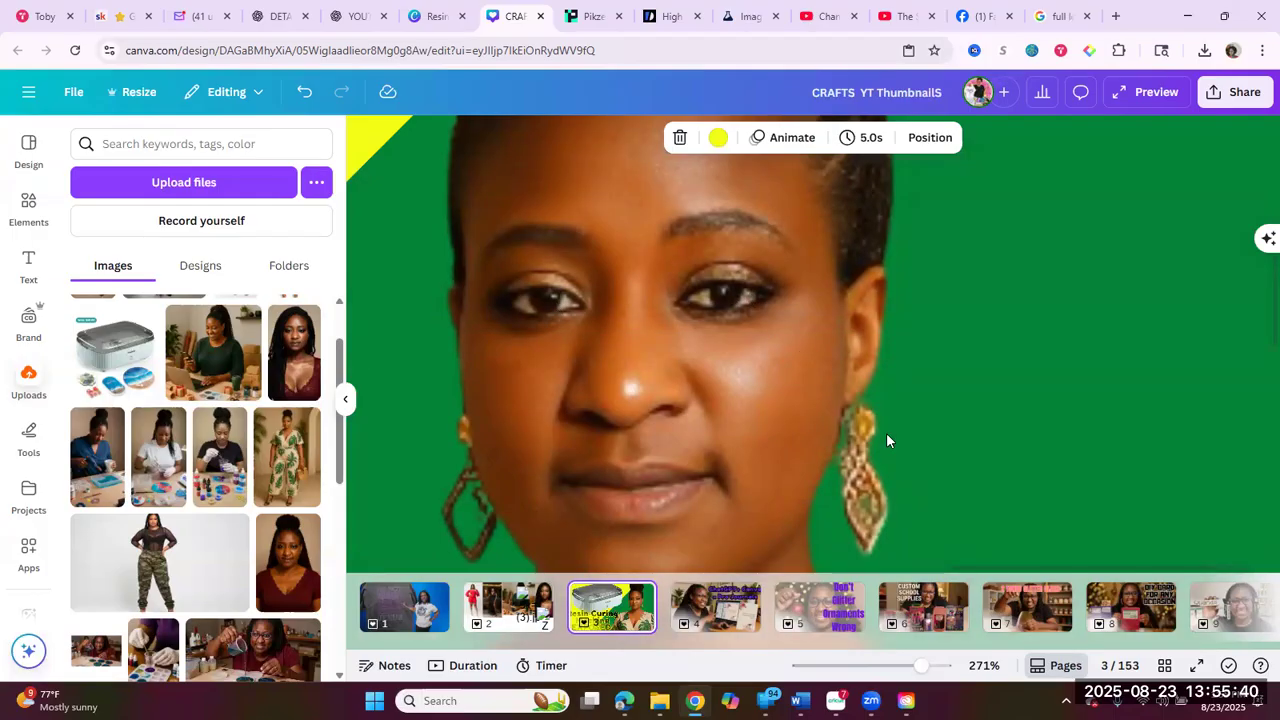
scroll(968, 396, down, 5)
scroll(917, 666, up, 3)
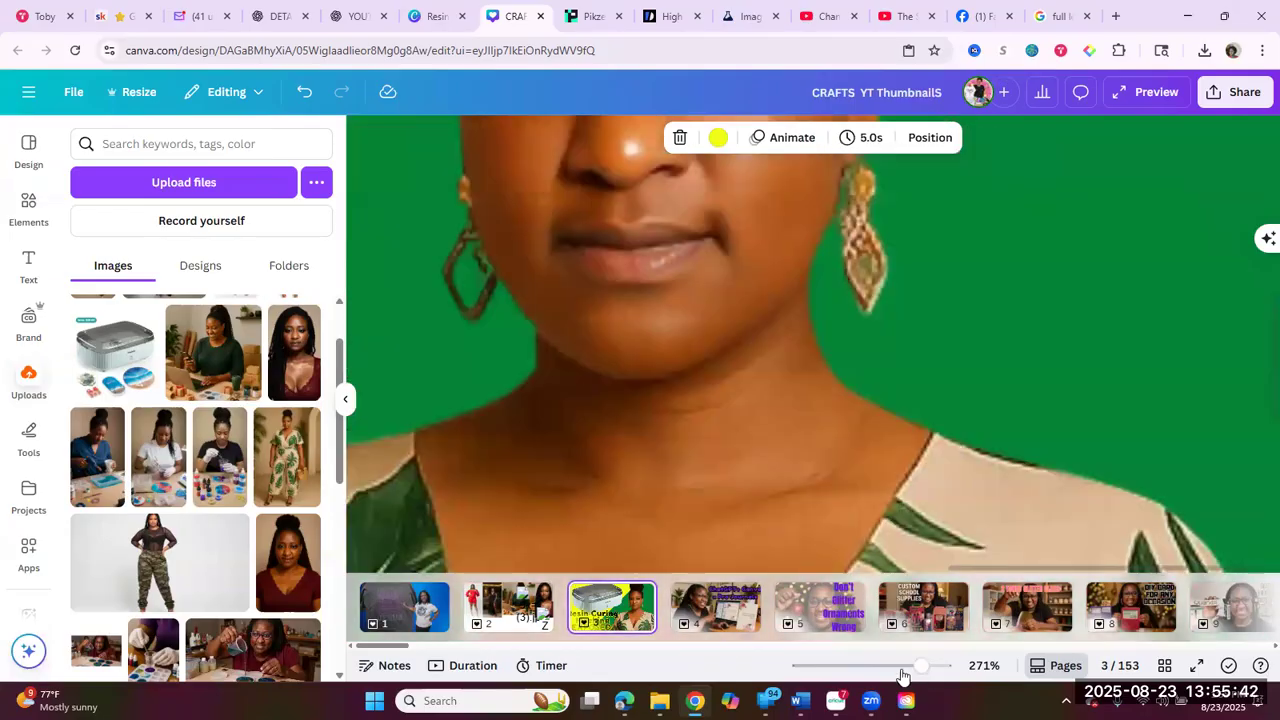
scroll(866, 676, down, 3)
scroll(862, 676, down, 3)
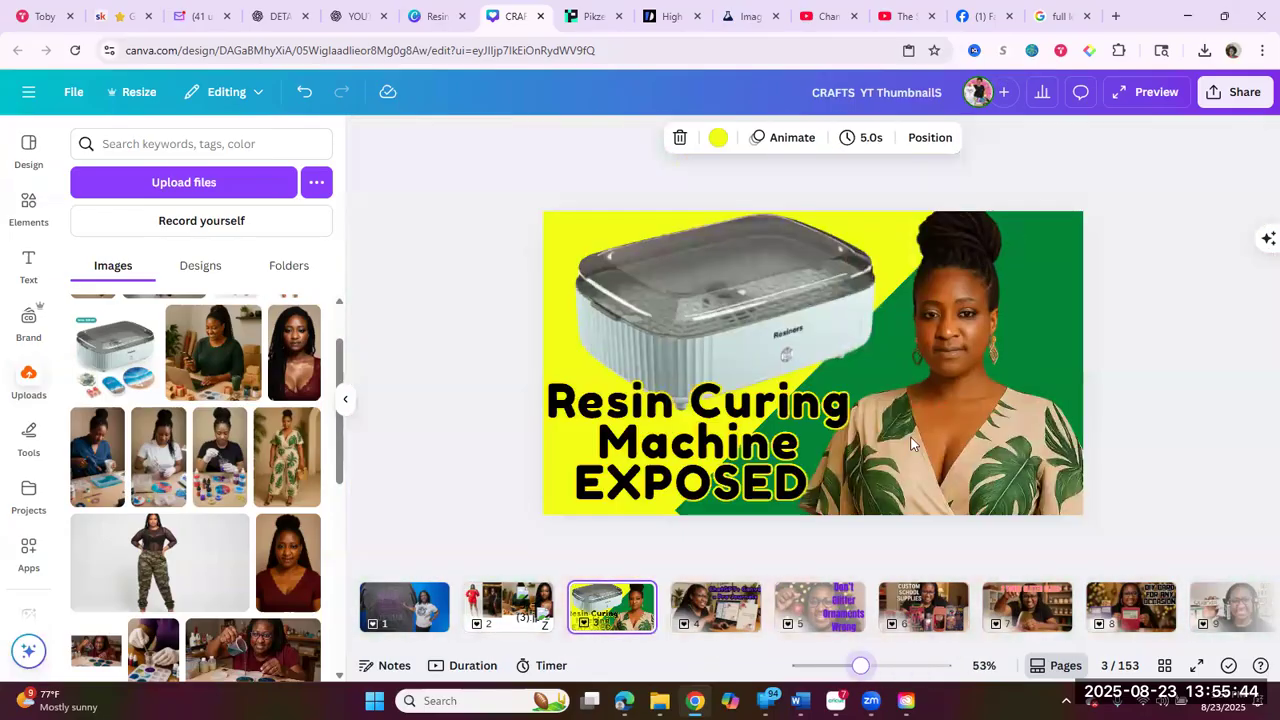
click(757, 16)
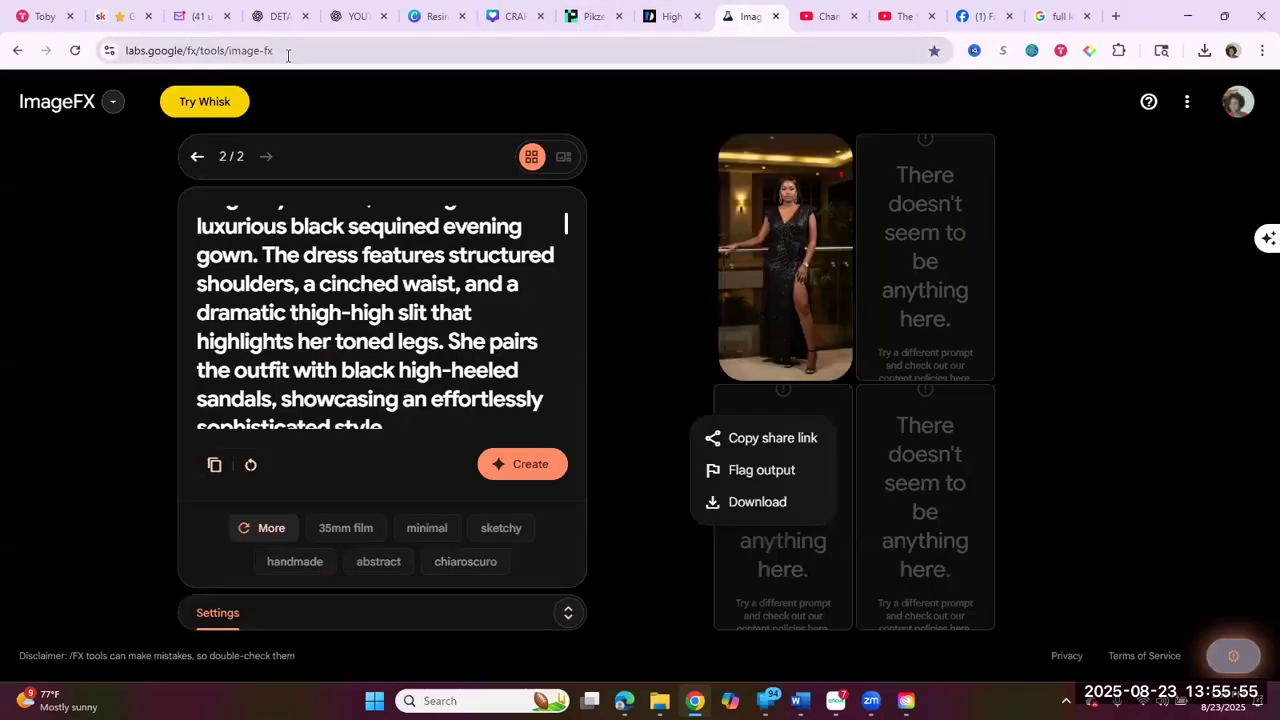
- Copy the ImageFX address and load it in a new browser tab
click(128, 50)
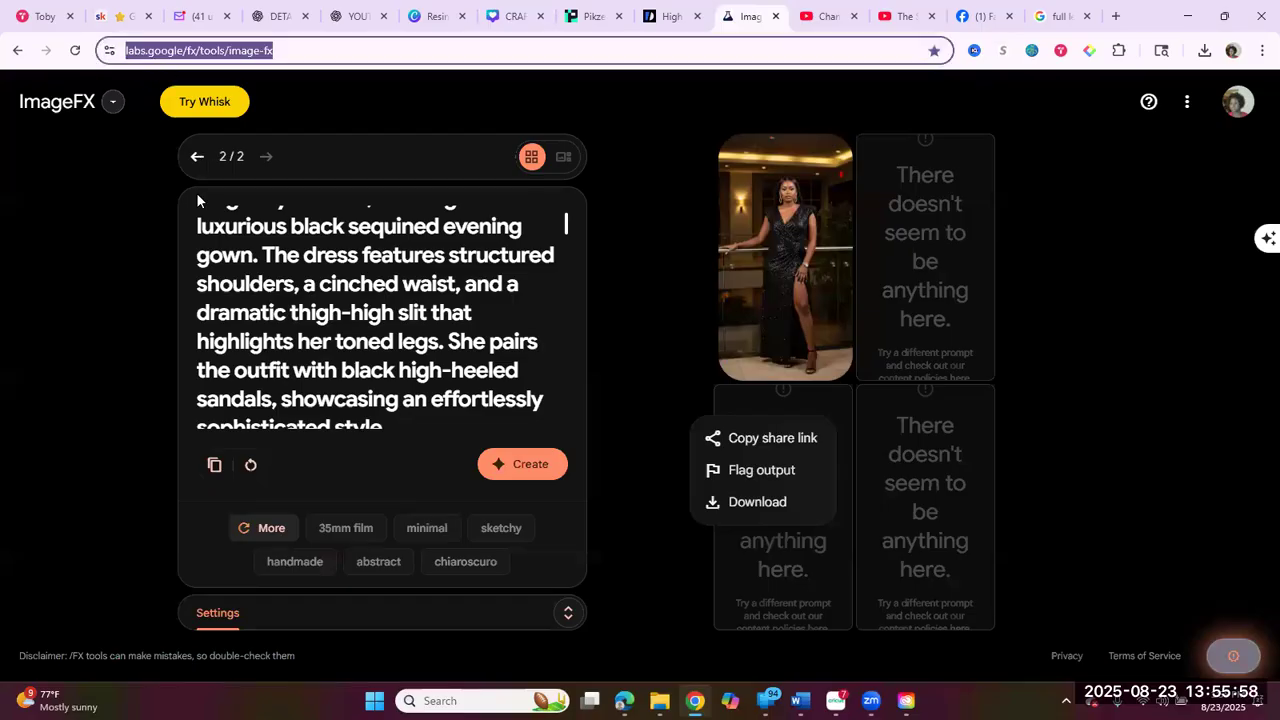
key(shift+F10)
key(Return)
click(1115, 17)
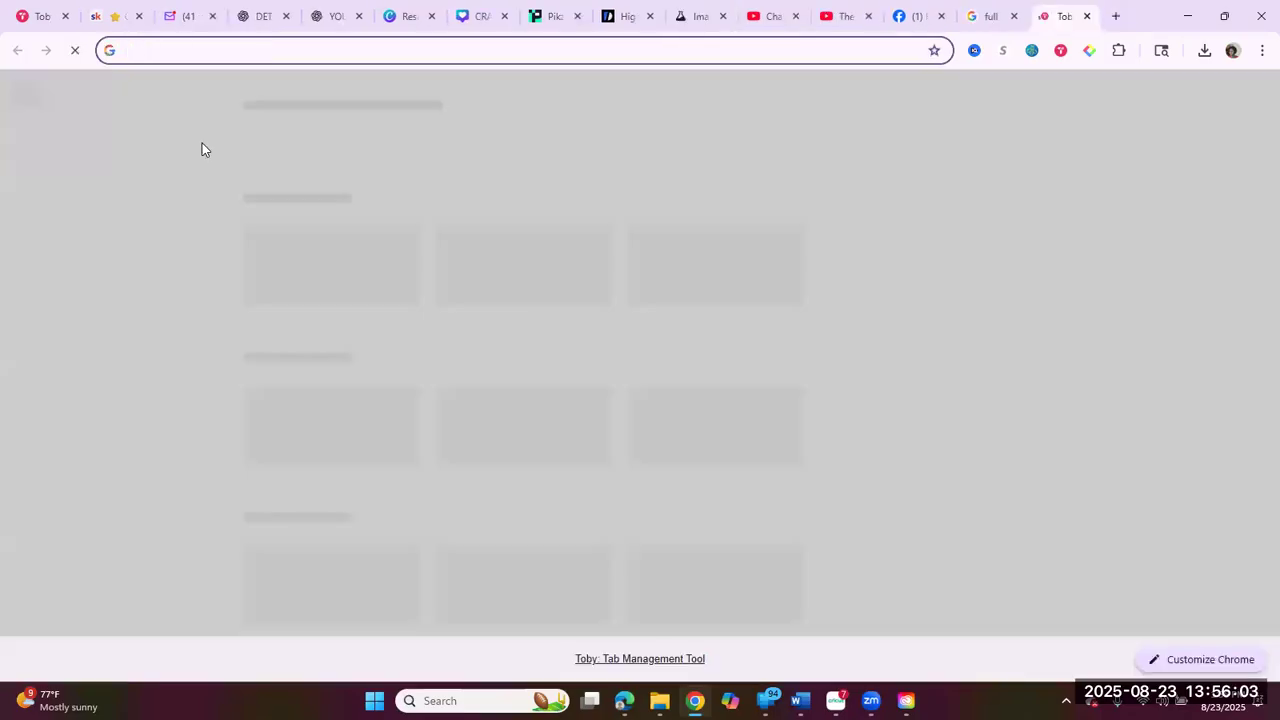
right_click(136, 52)
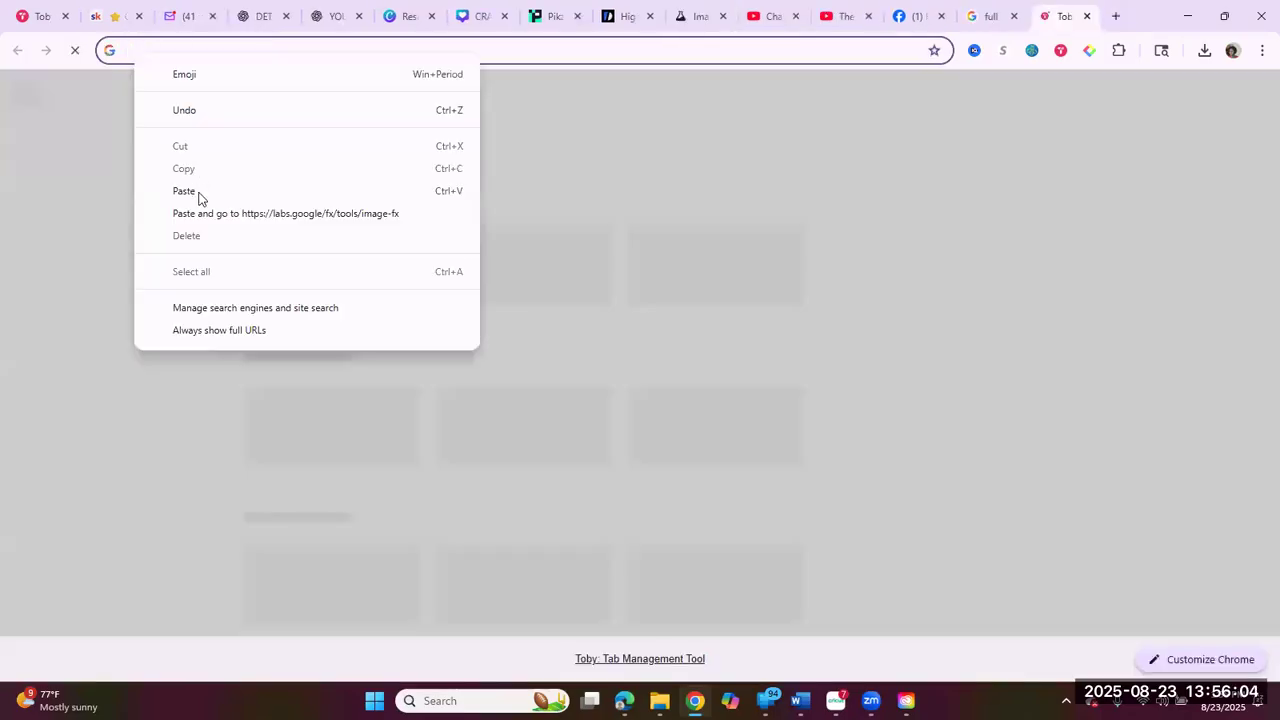
click(200, 196)
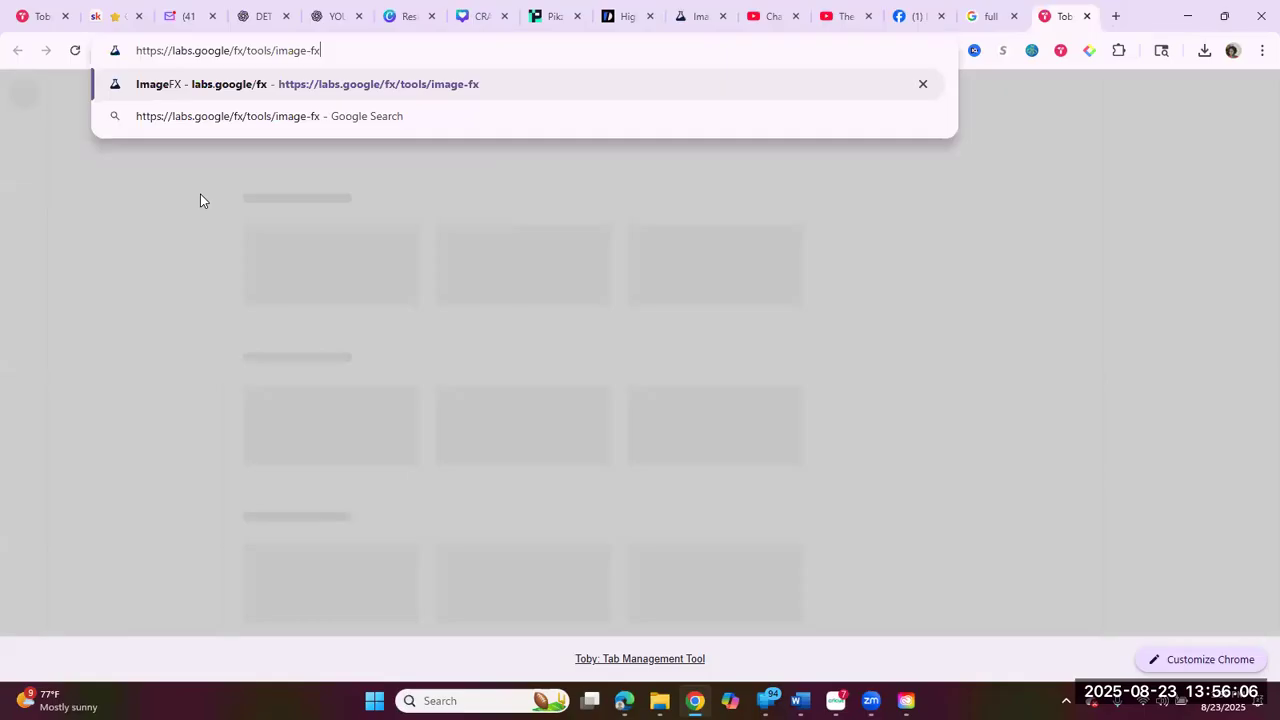
key(Return)
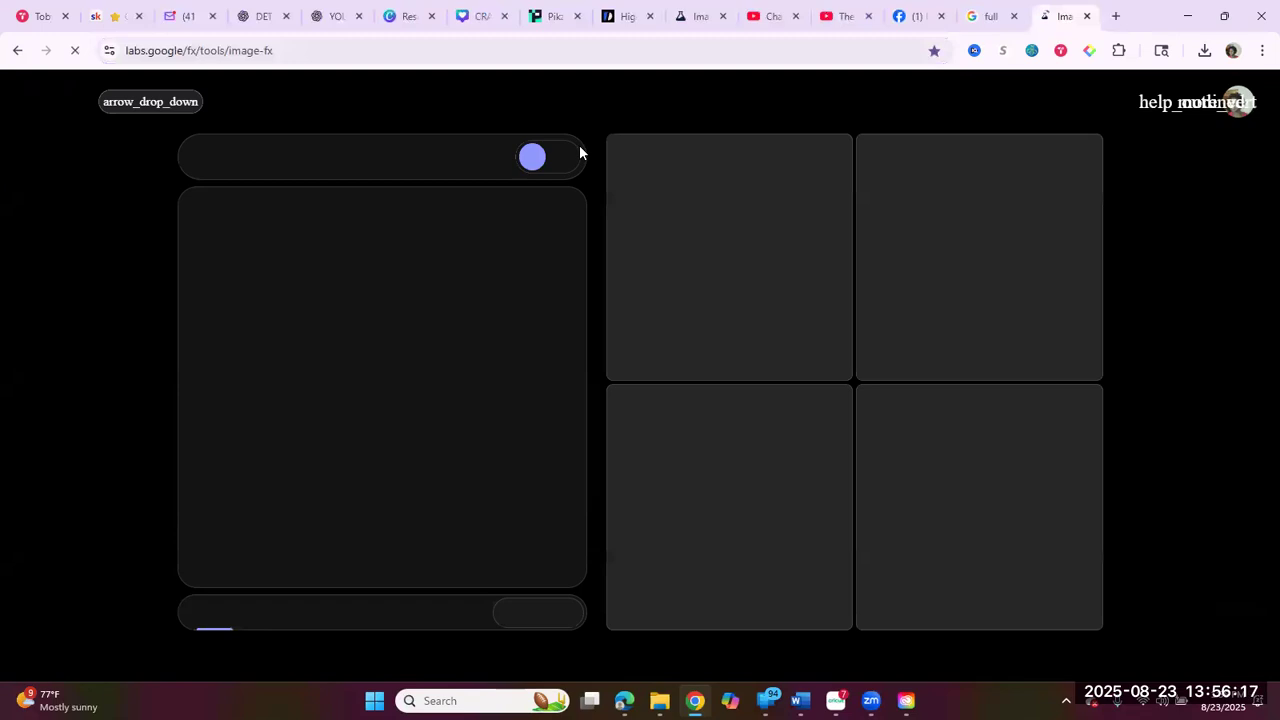
- Select the new tab's entire address so it can be replaced
click(630, 50)
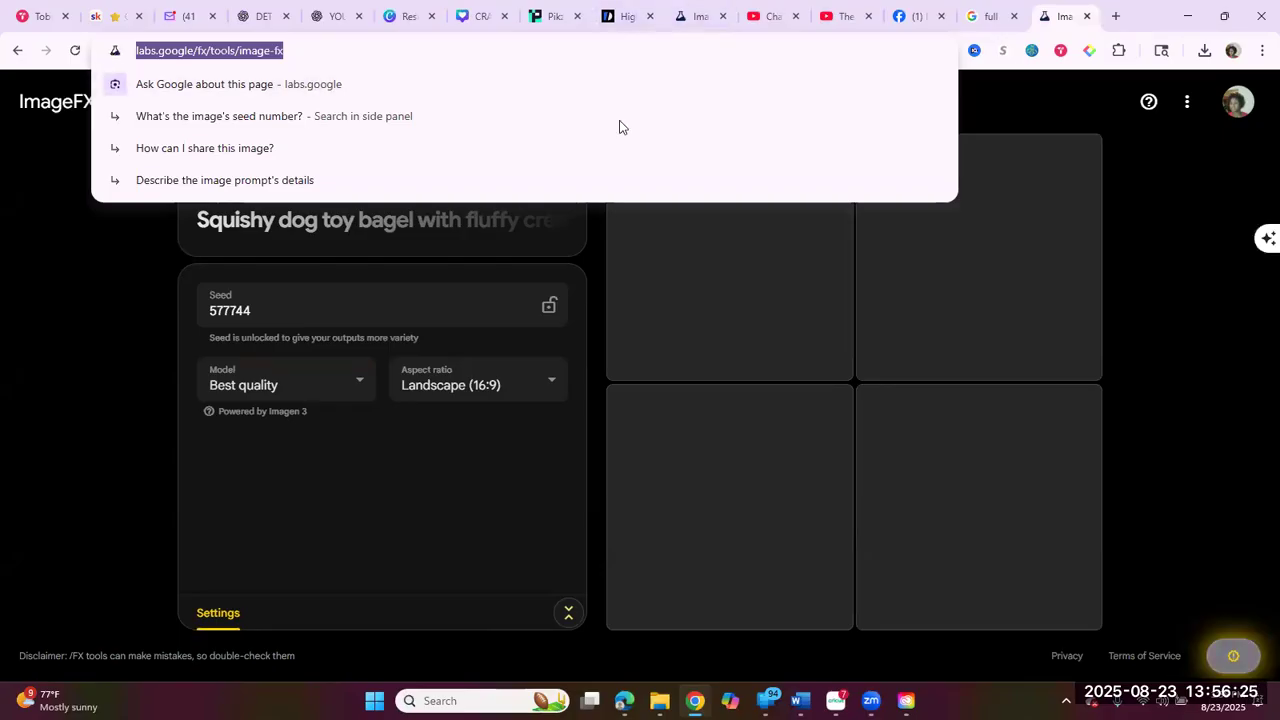
click(274, 51)
key(ctrl+a)
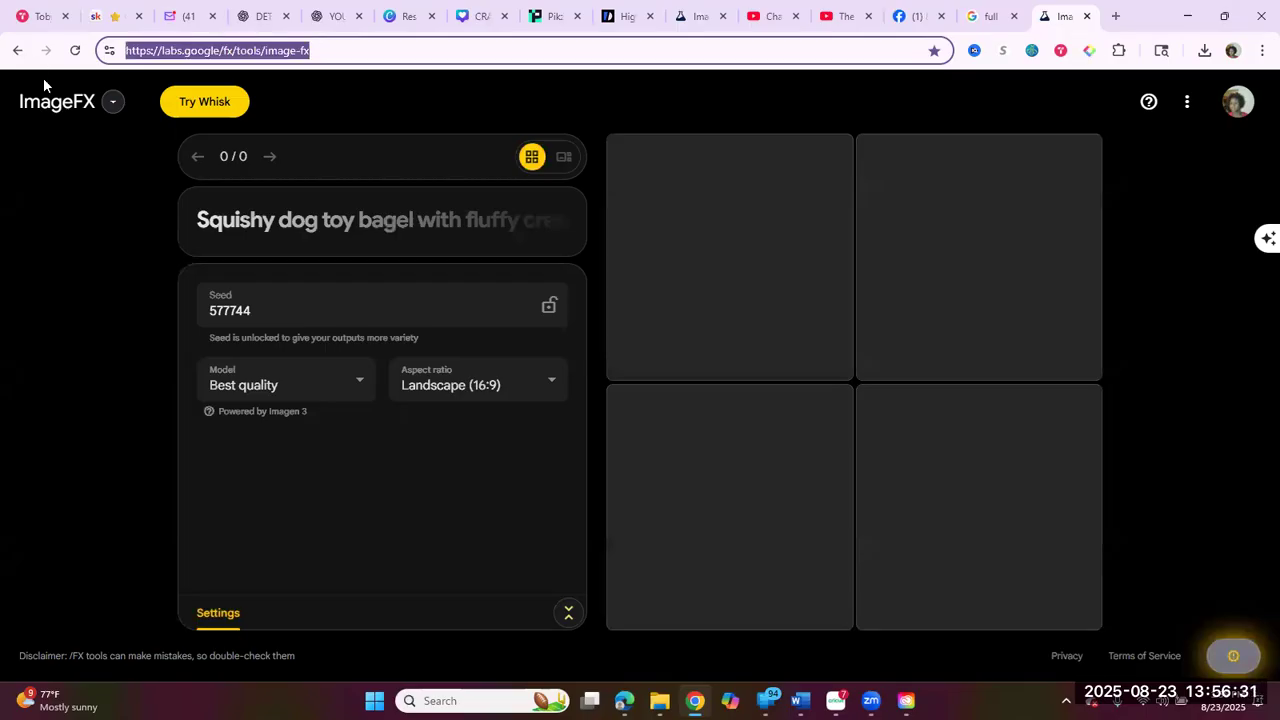
- Search 'google image', open the Google Images home page, then return to the ImageFX gown tab
text(gooo)
key(BackSpace)
text(g)
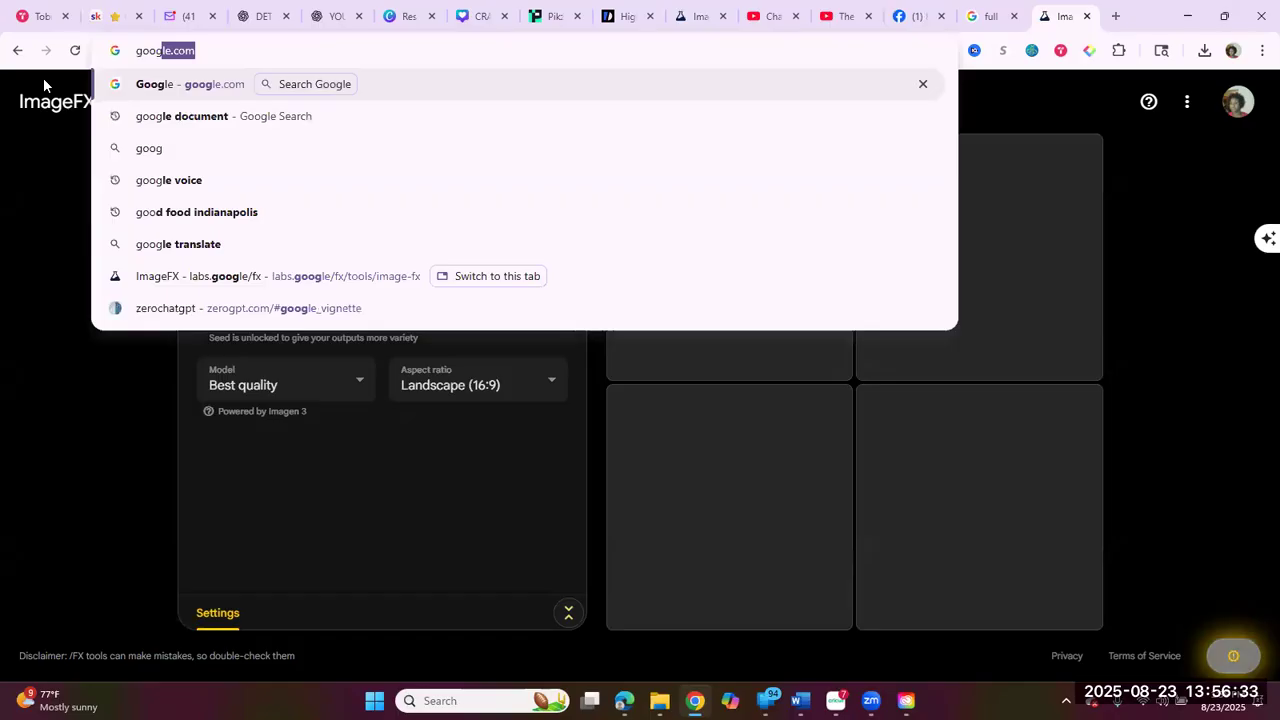
text(le image)
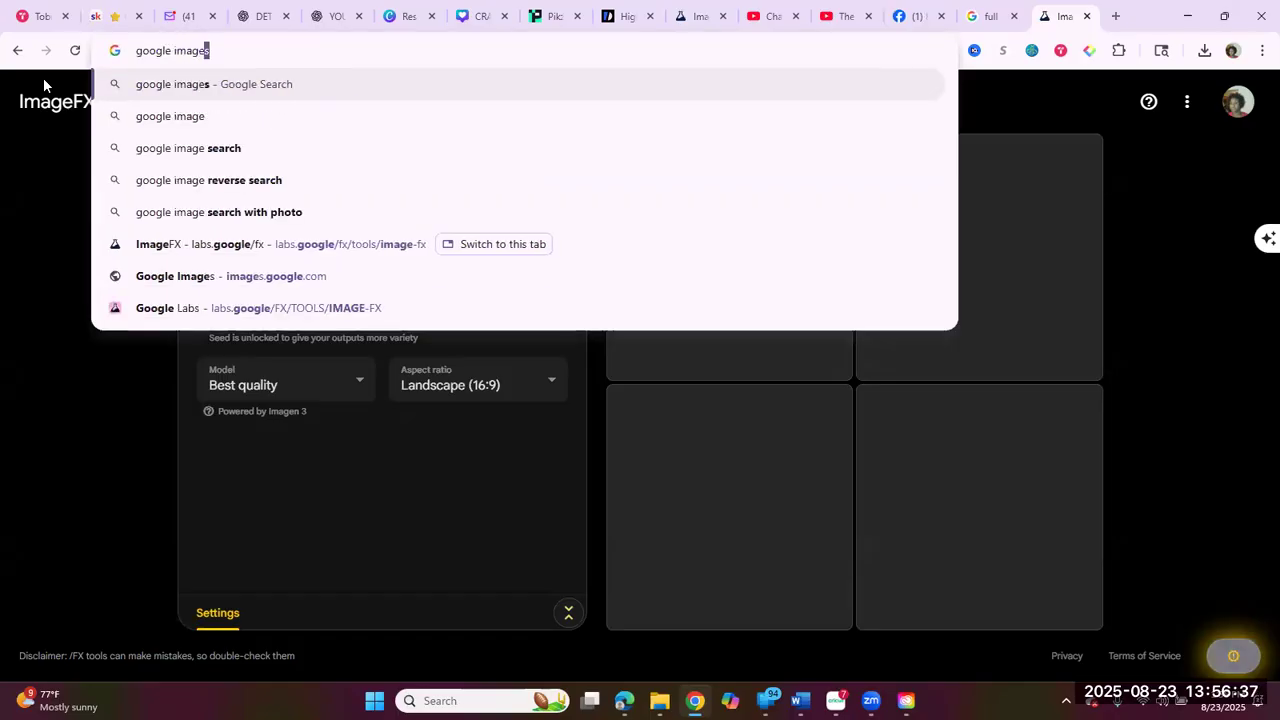
key(Return)
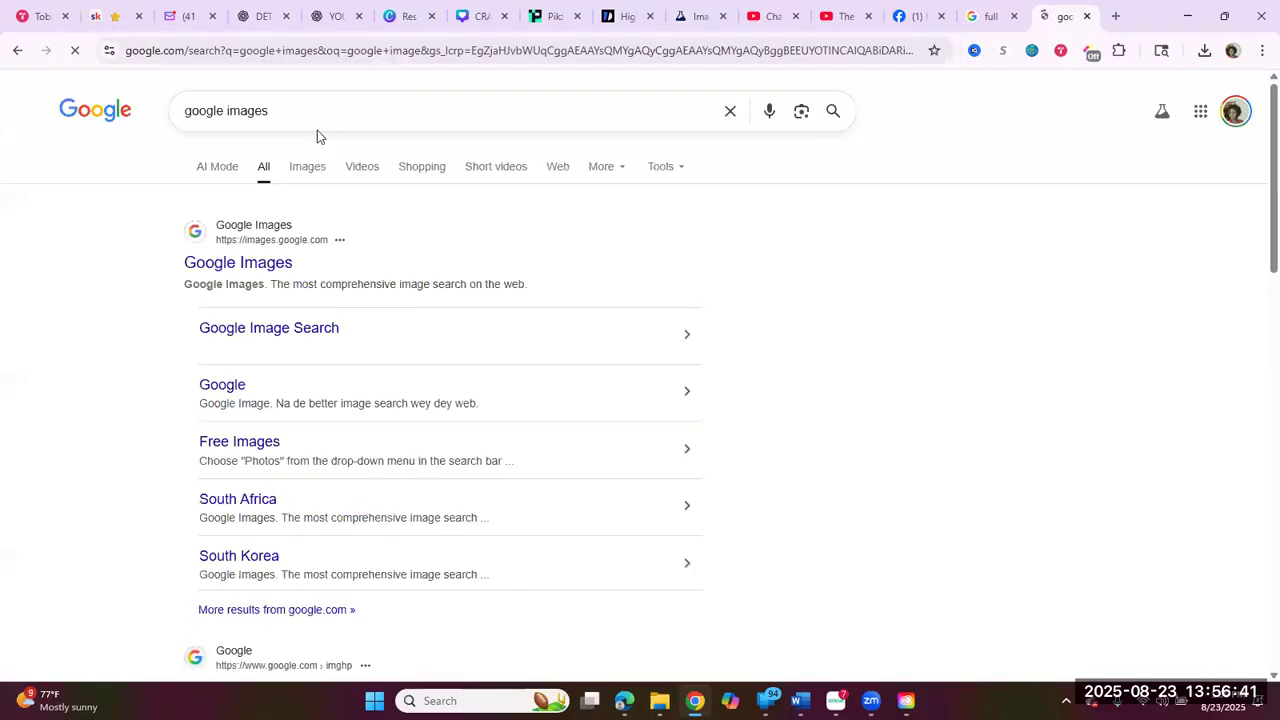
click(247, 263)
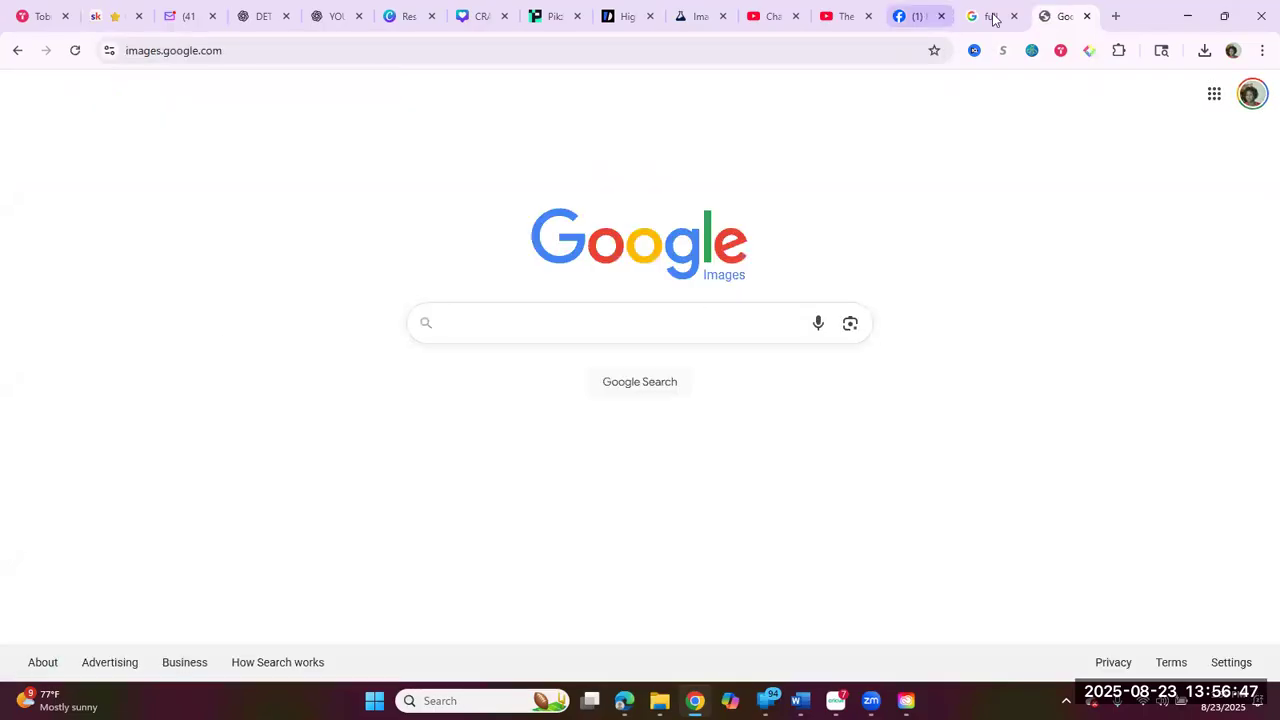
click(797, 49)
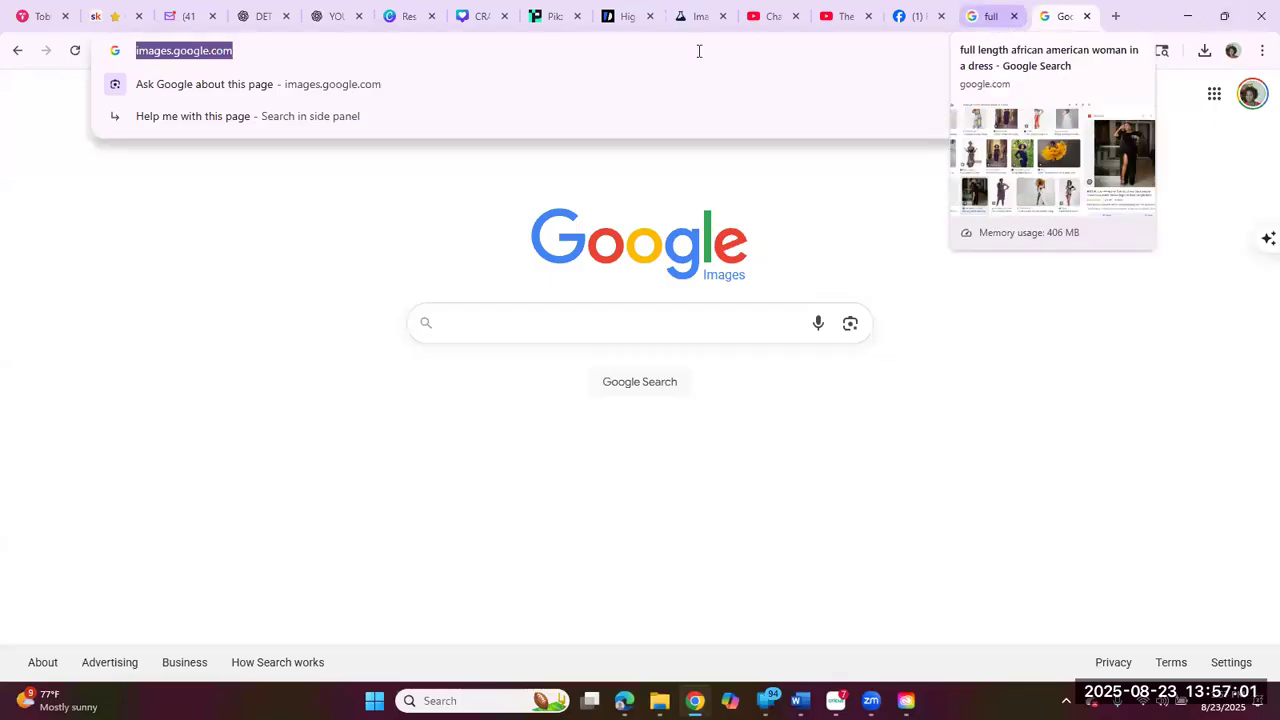
click(700, 18)
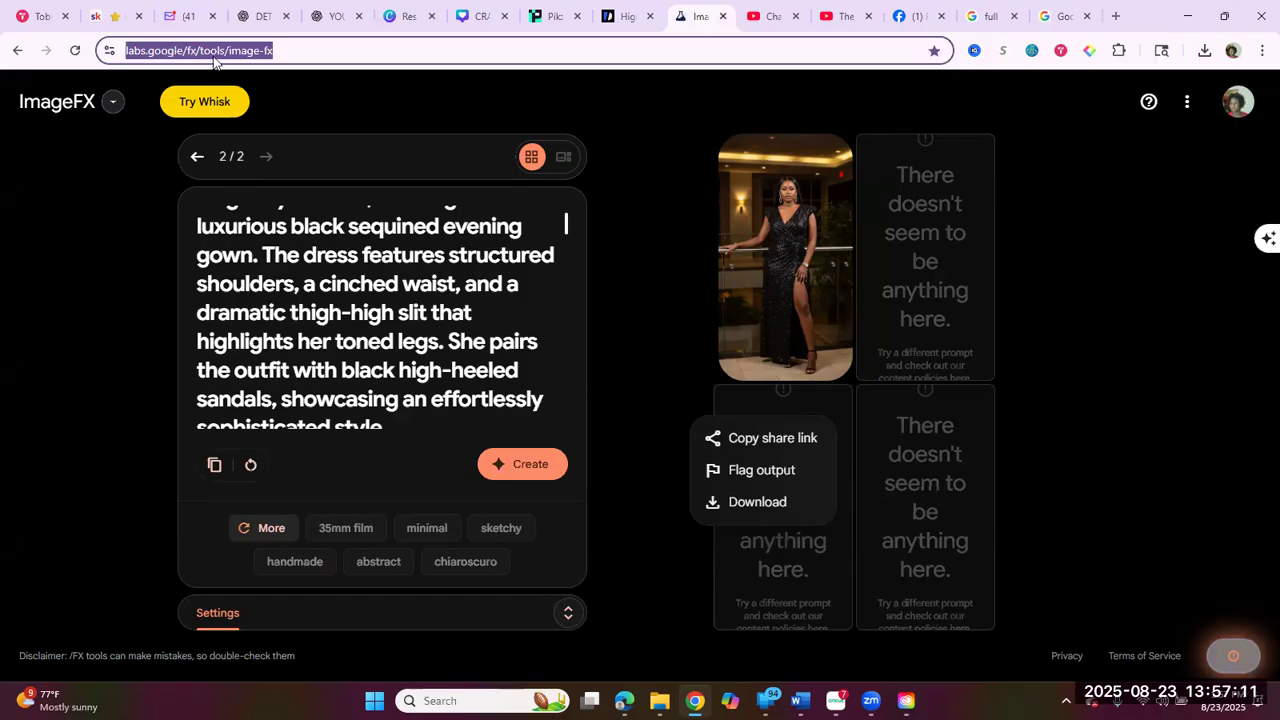
- Shorten the ImageFX address to labs.google/fx/tools and load it, which returns a 404 error
click(290, 50)
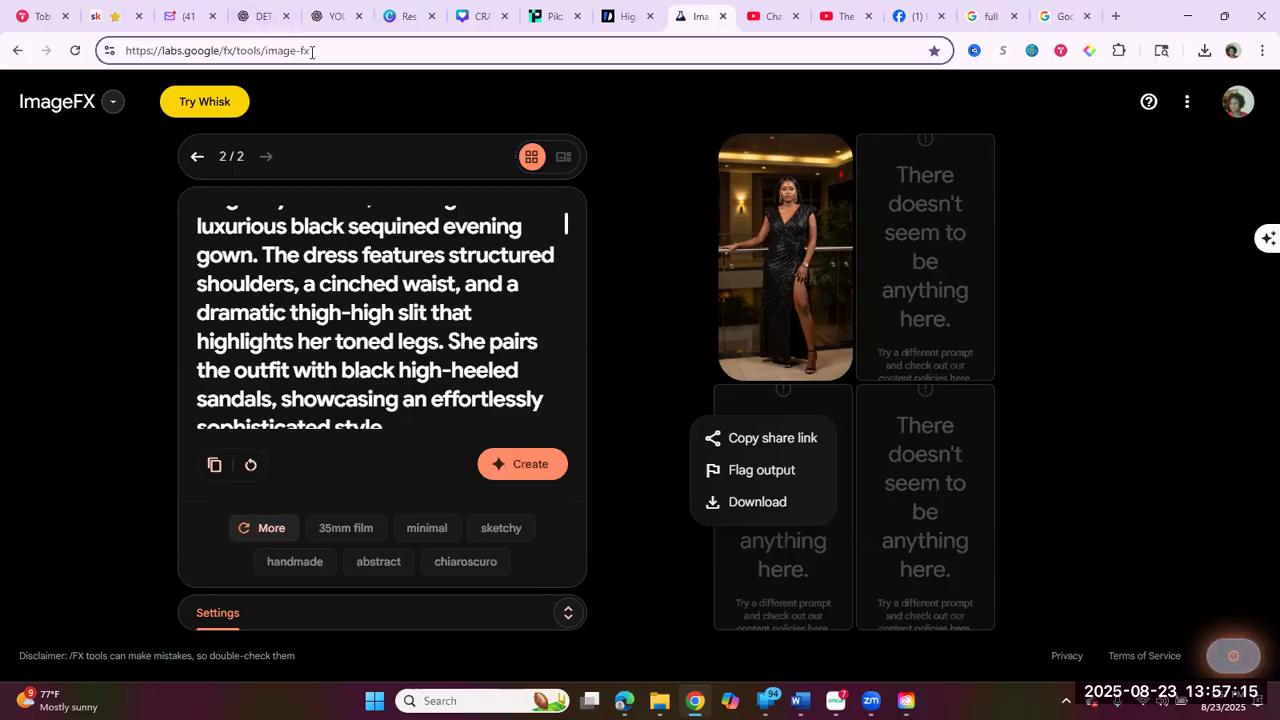
key(BackSpace)
key(BackSpace)
key(BackSpace)
key(BackSpace)
key(BackSpace)
key(BackSpace)
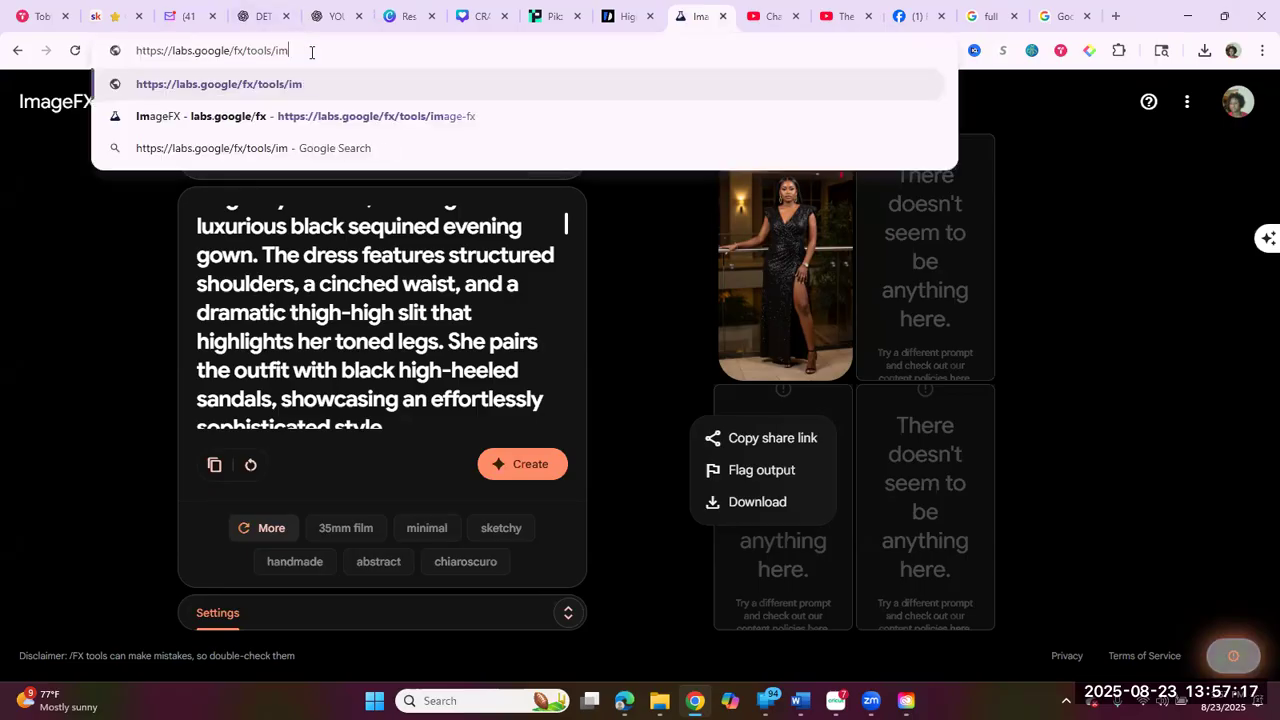
key(Return)
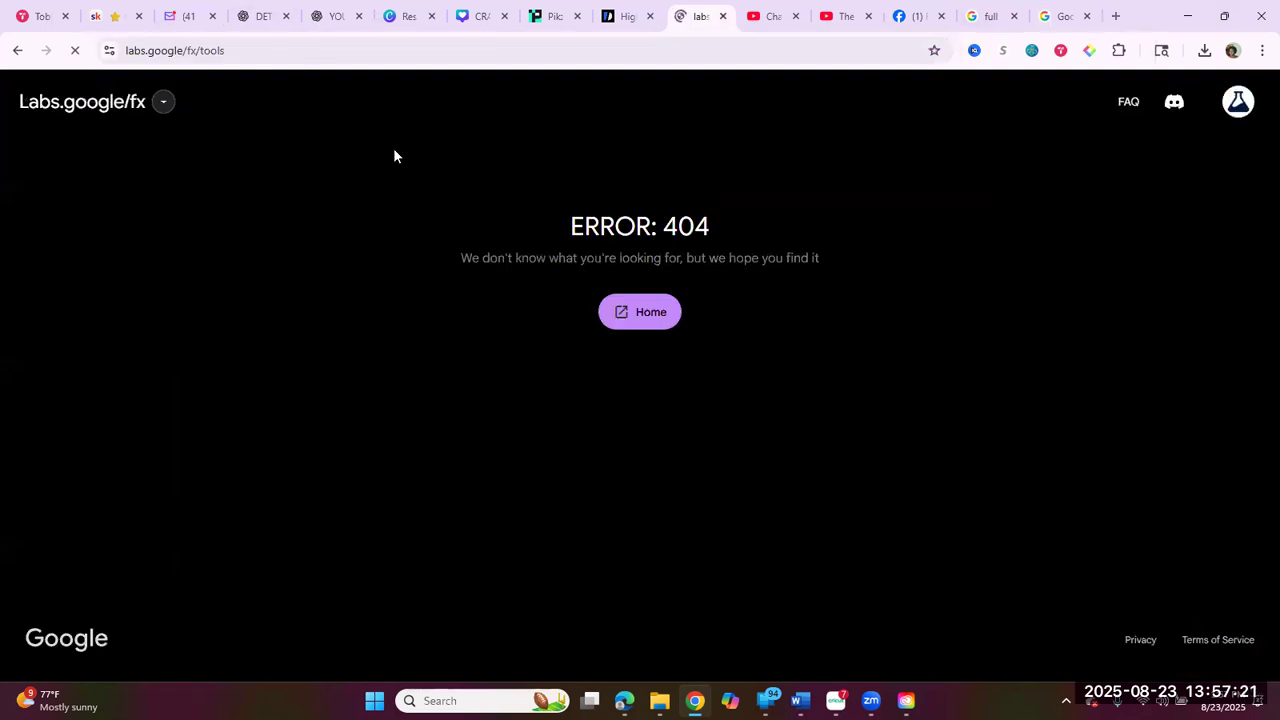
- Search Google for the labs.google/fx/tools address to reach the Google Labs sign-in page
click(248, 46)
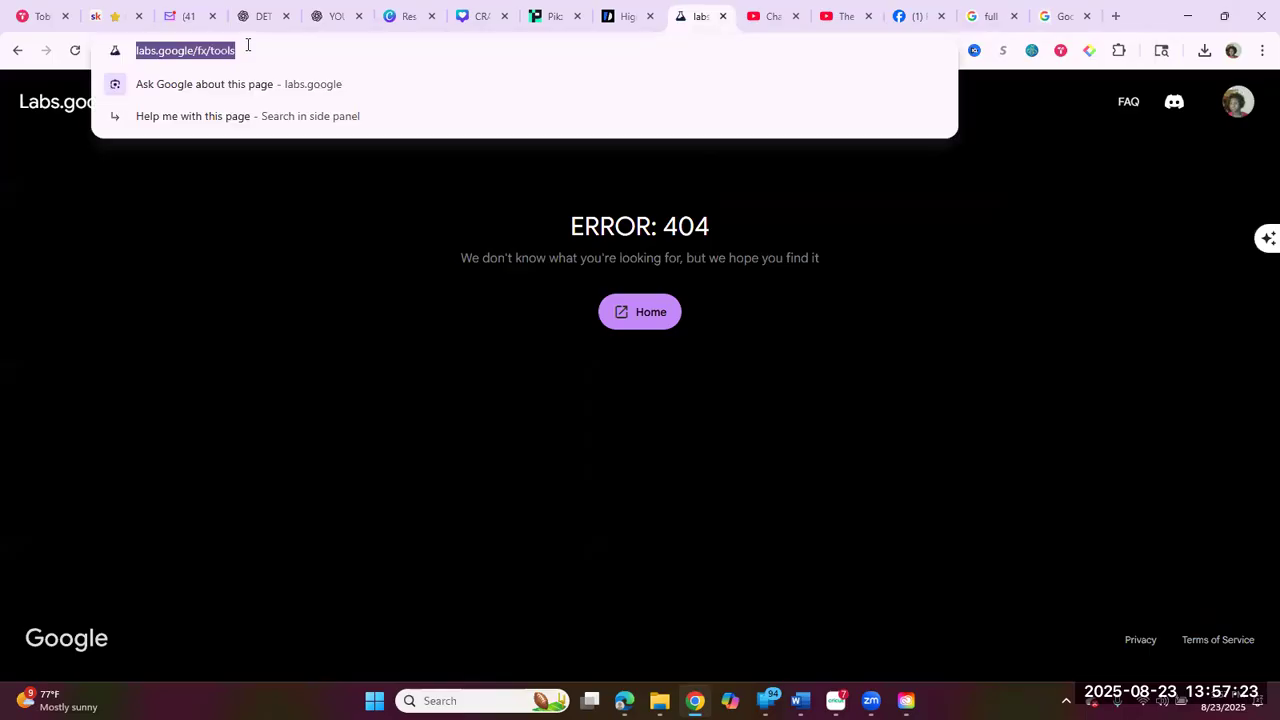
key(End)
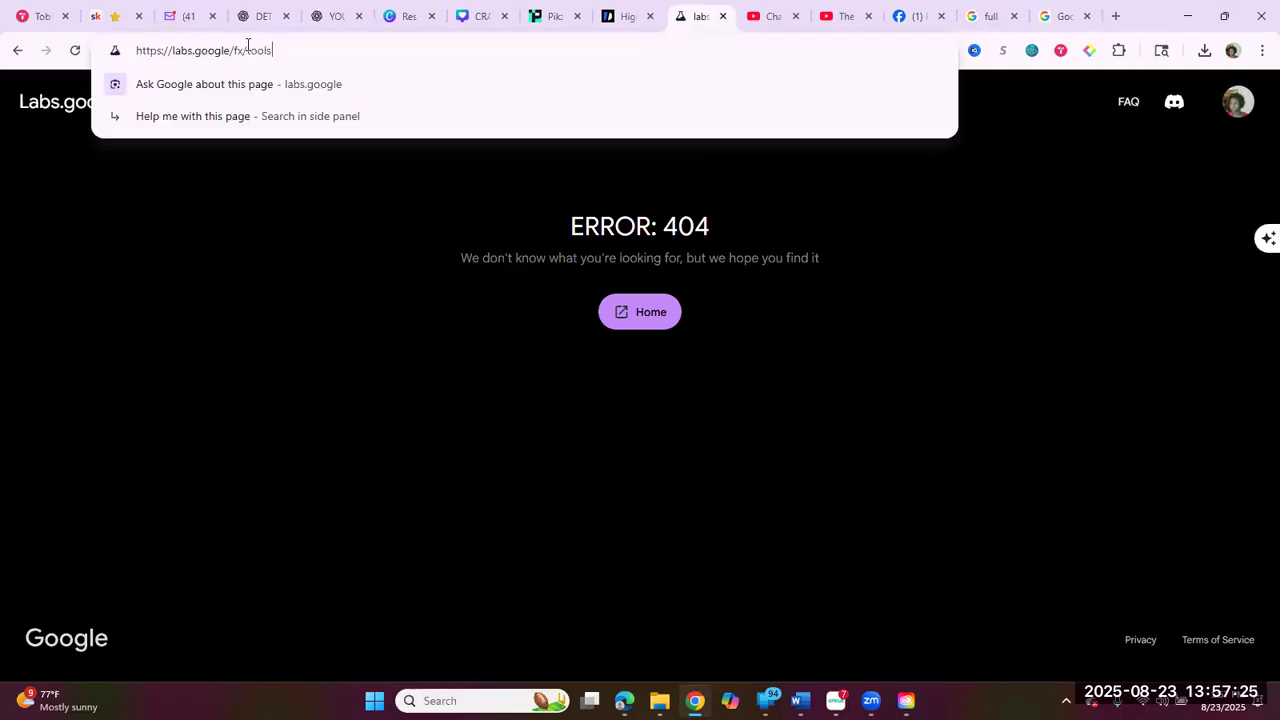
text(/)
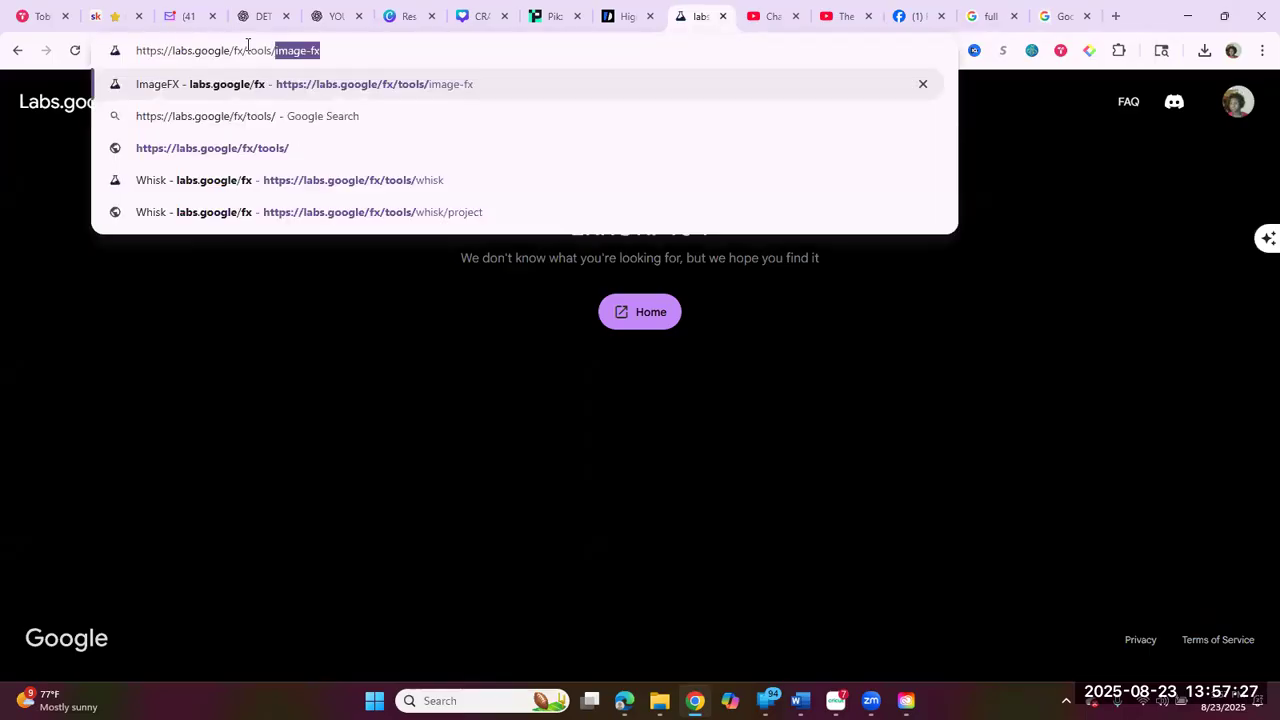
click(254, 113)
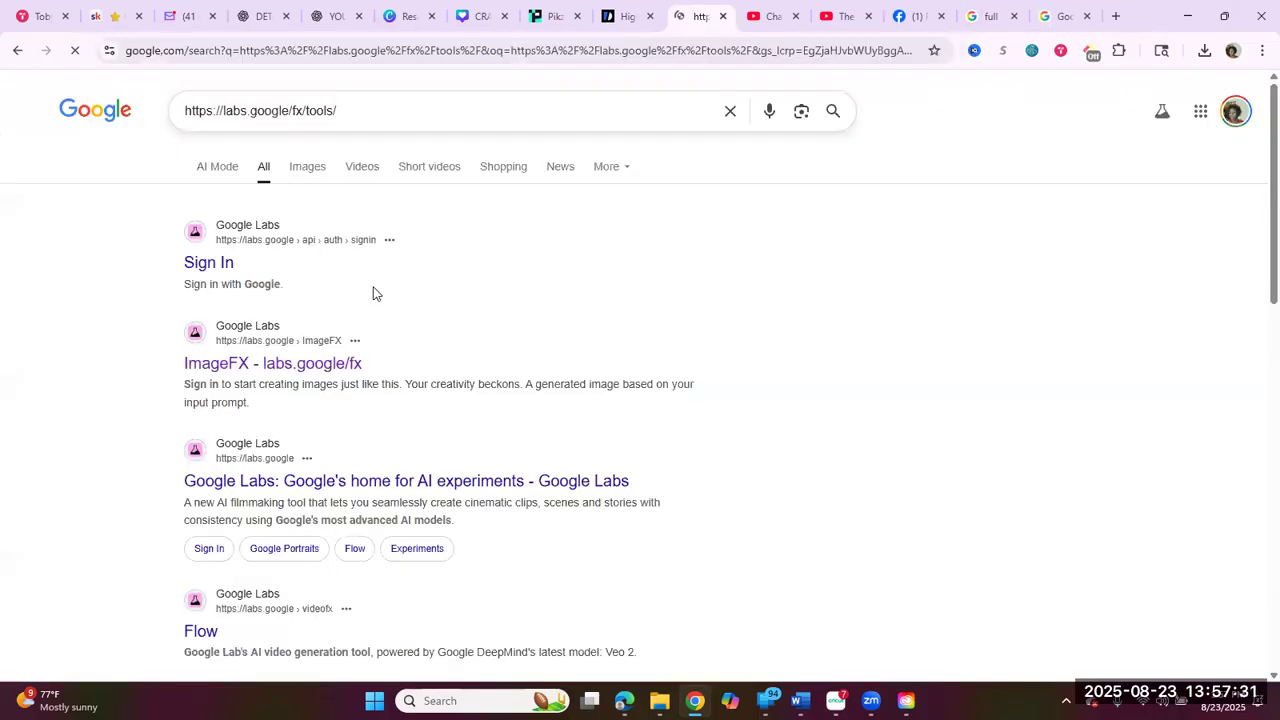
scroll(245, 165, down, 1)
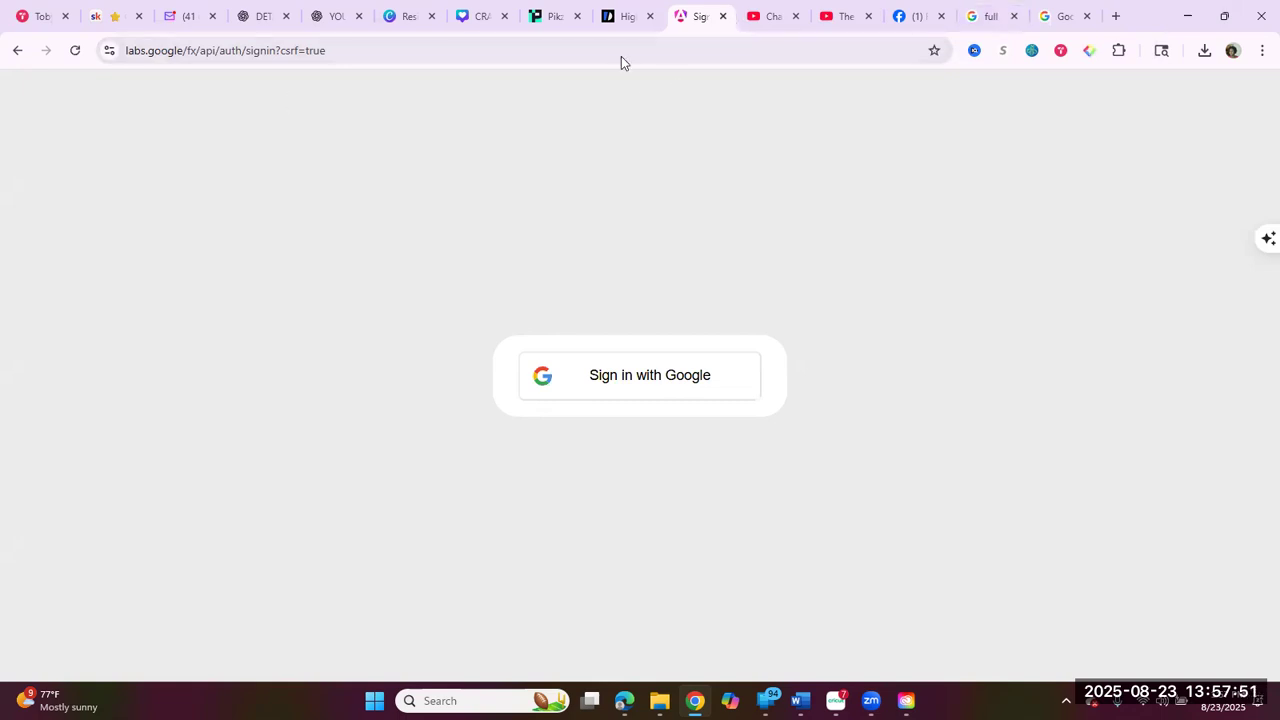
- In the Google Images tab, search 'google lab images fx' and open the ImageFX - labs.google/fx result
click(386, 51)
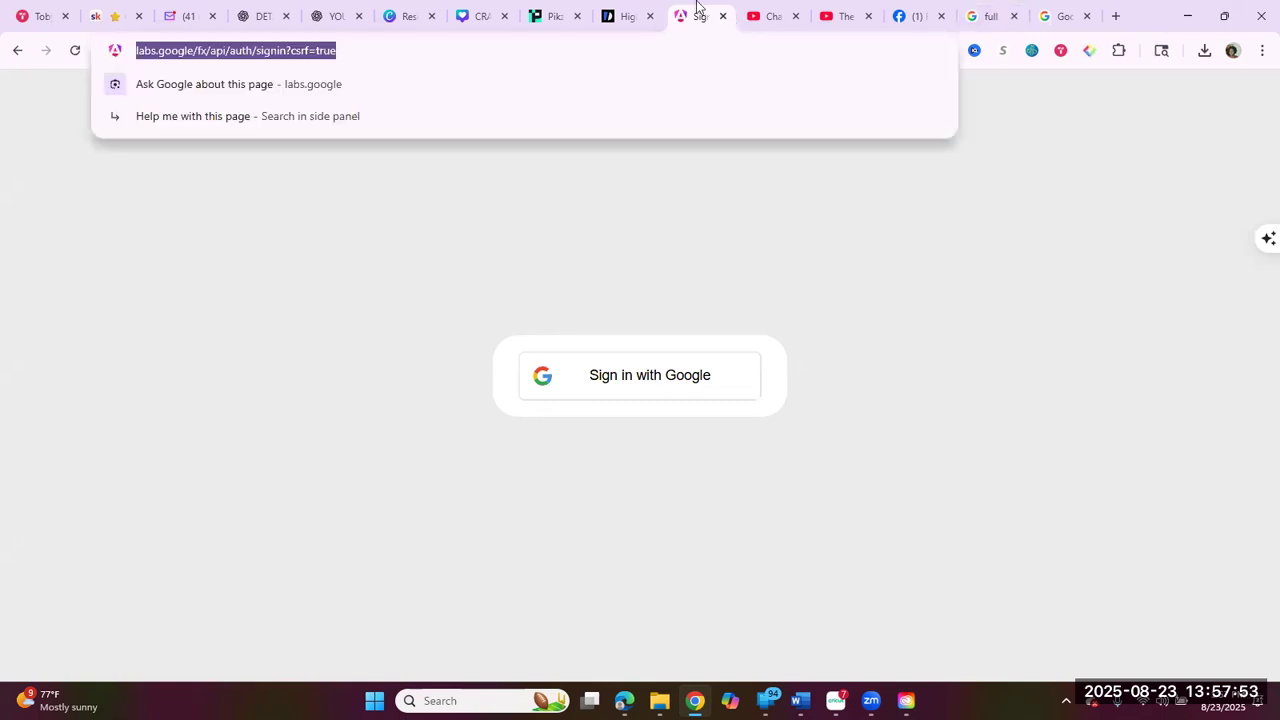
click(1066, 17)
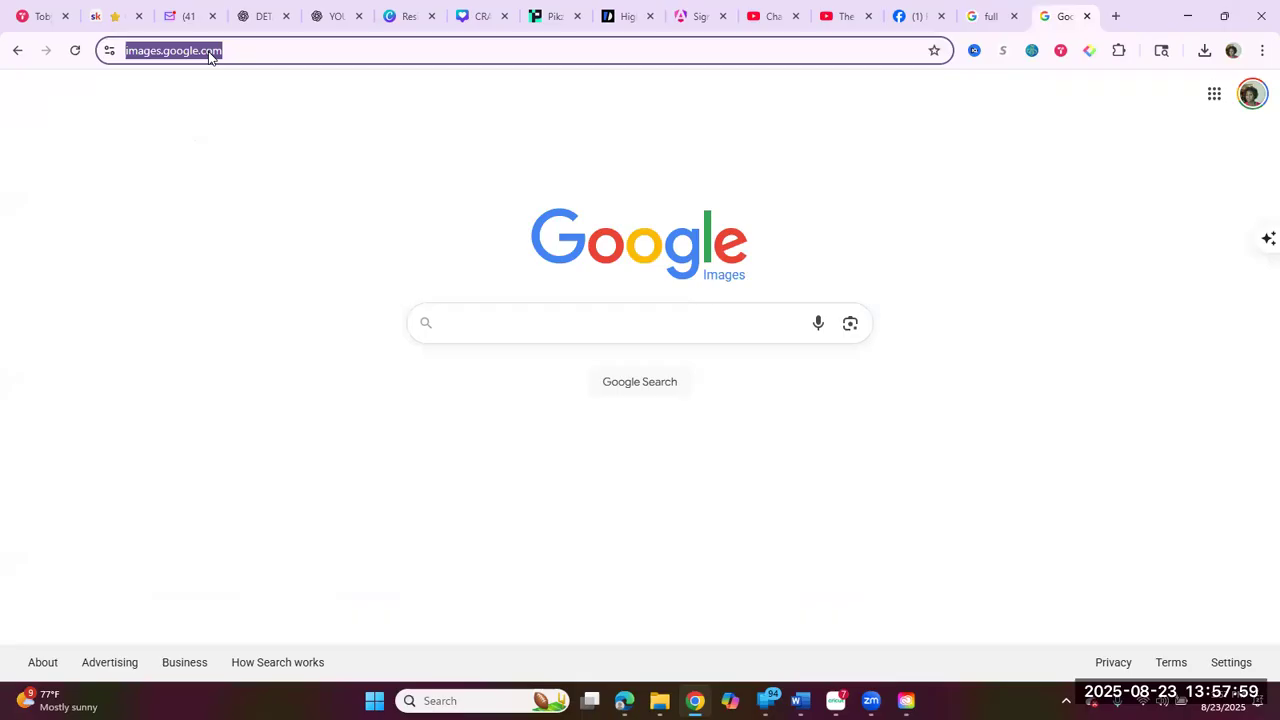
text(google)
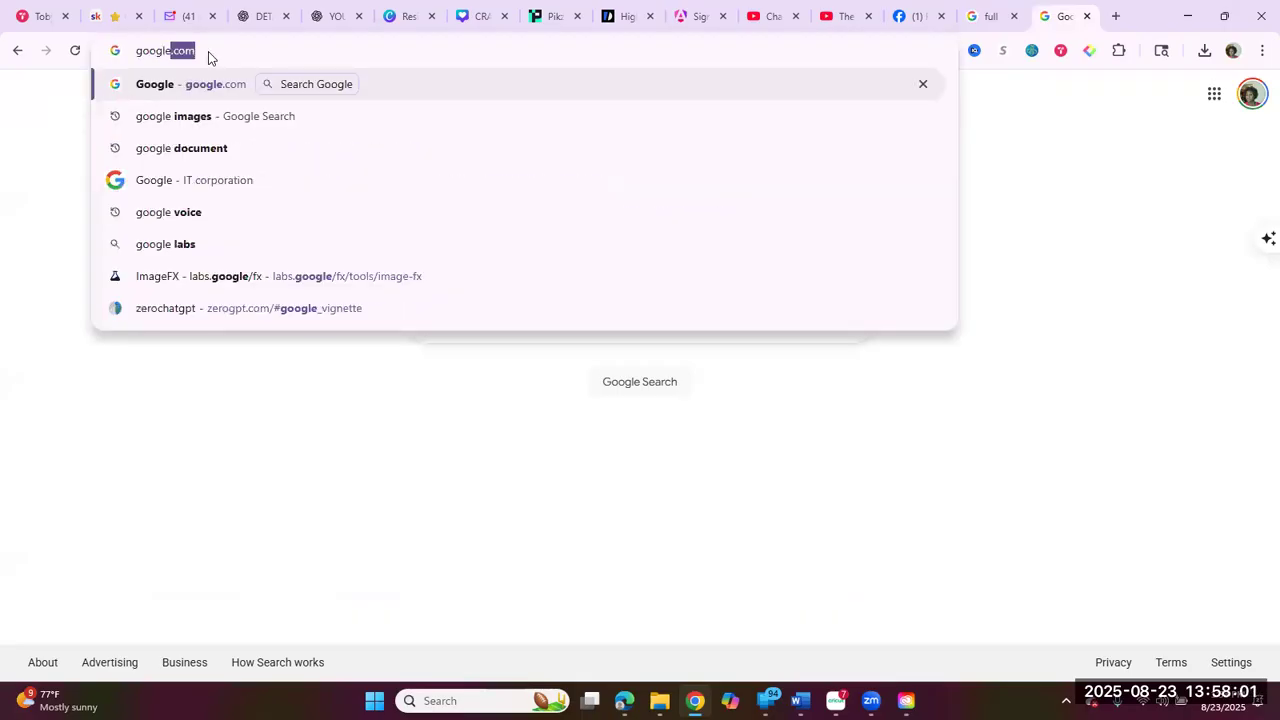
text( labs)
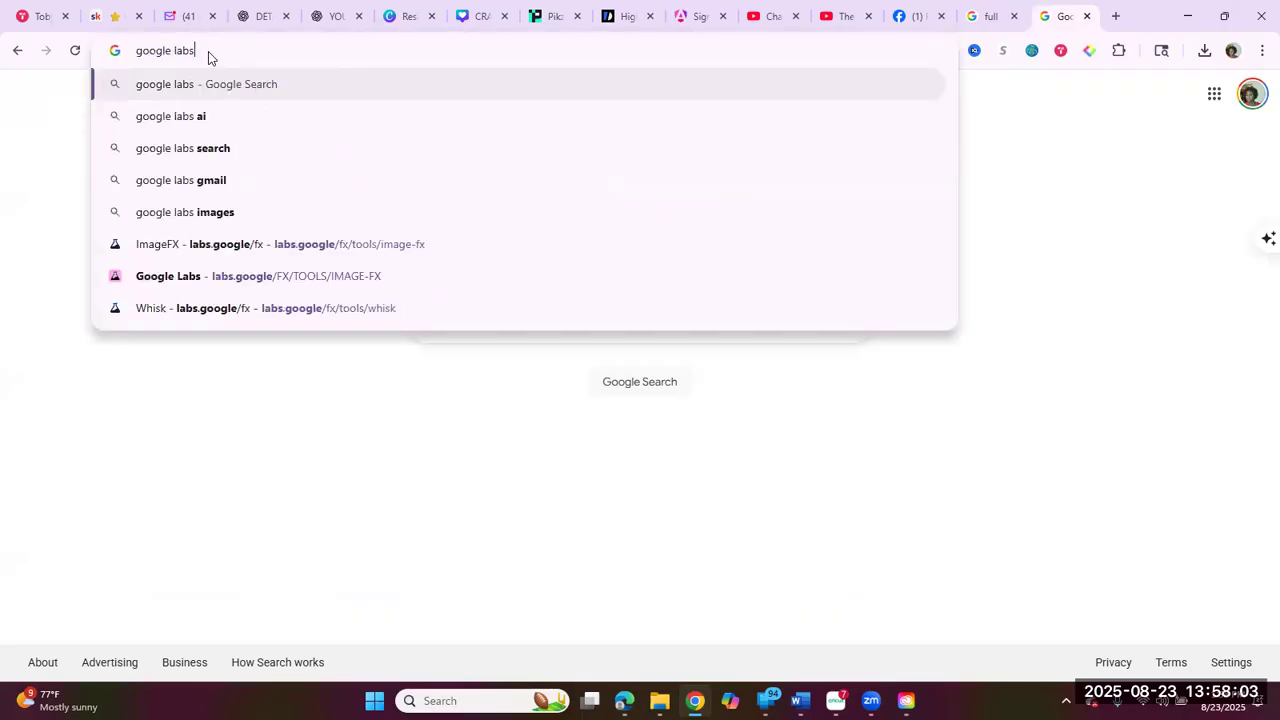
key(BackSpace)
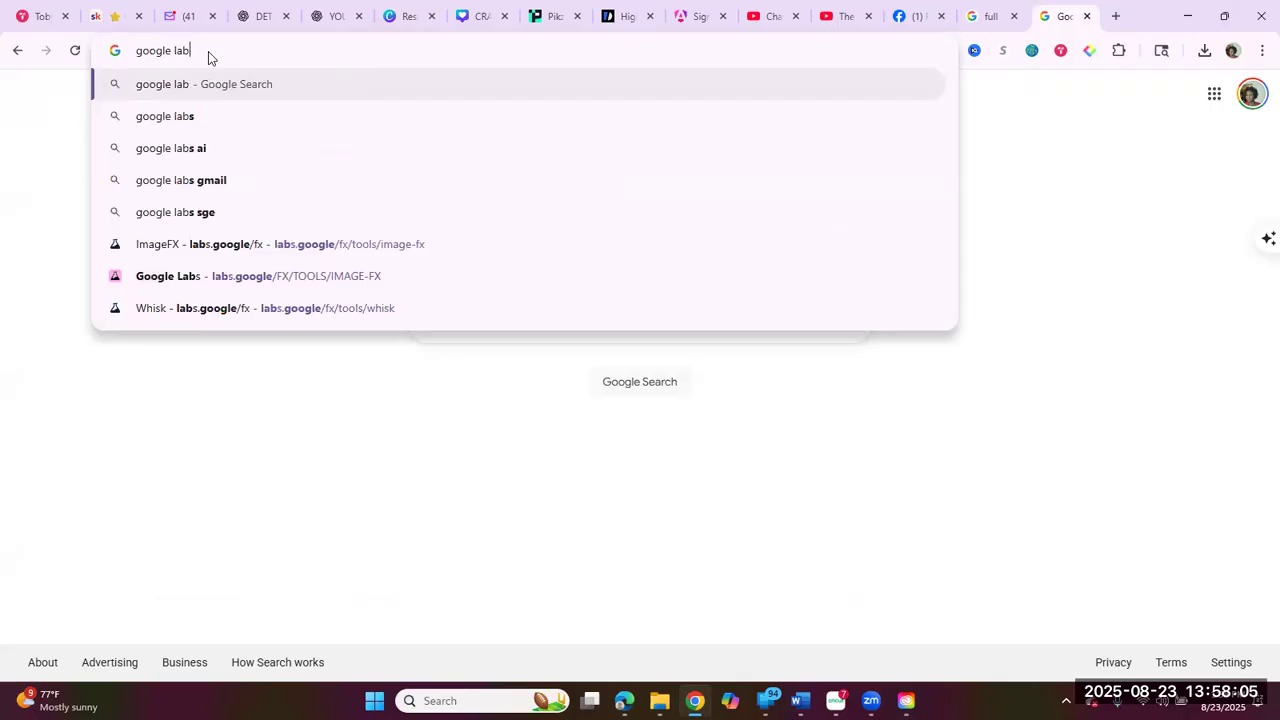
text(im)
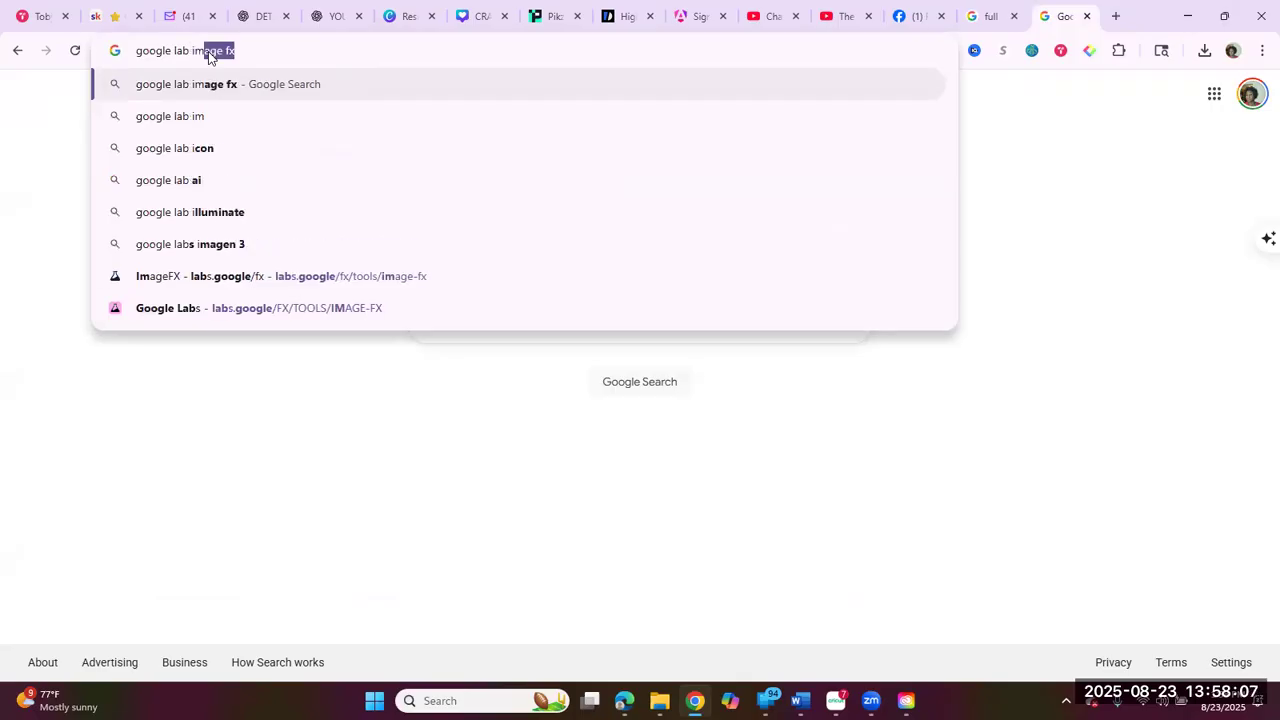
text(ages f)
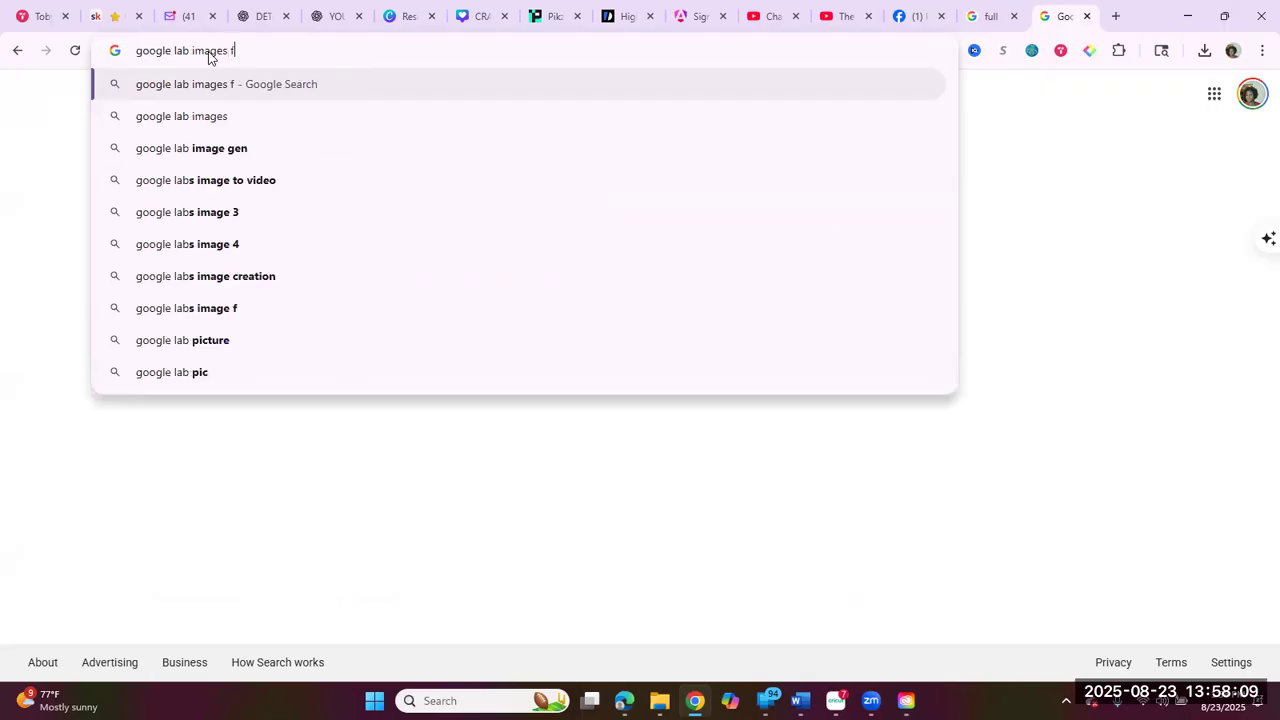
text(x)
key(Return)
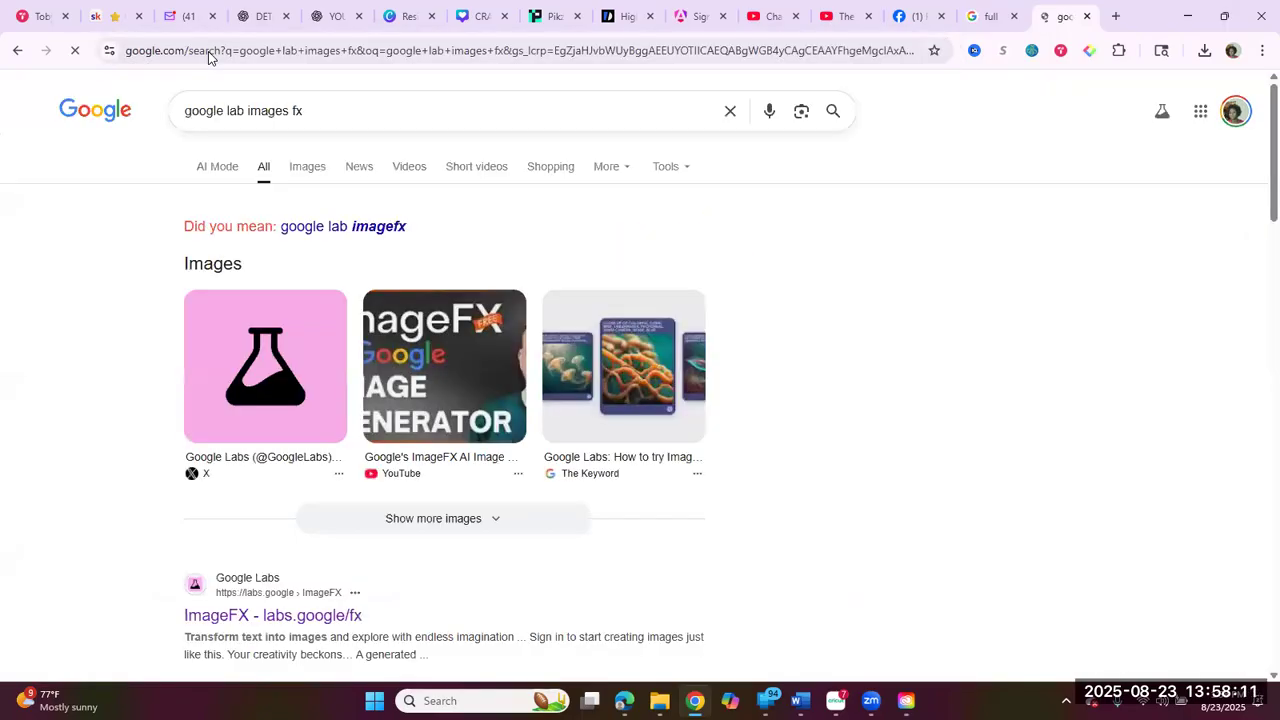
scroll(497, 166, down, 2)
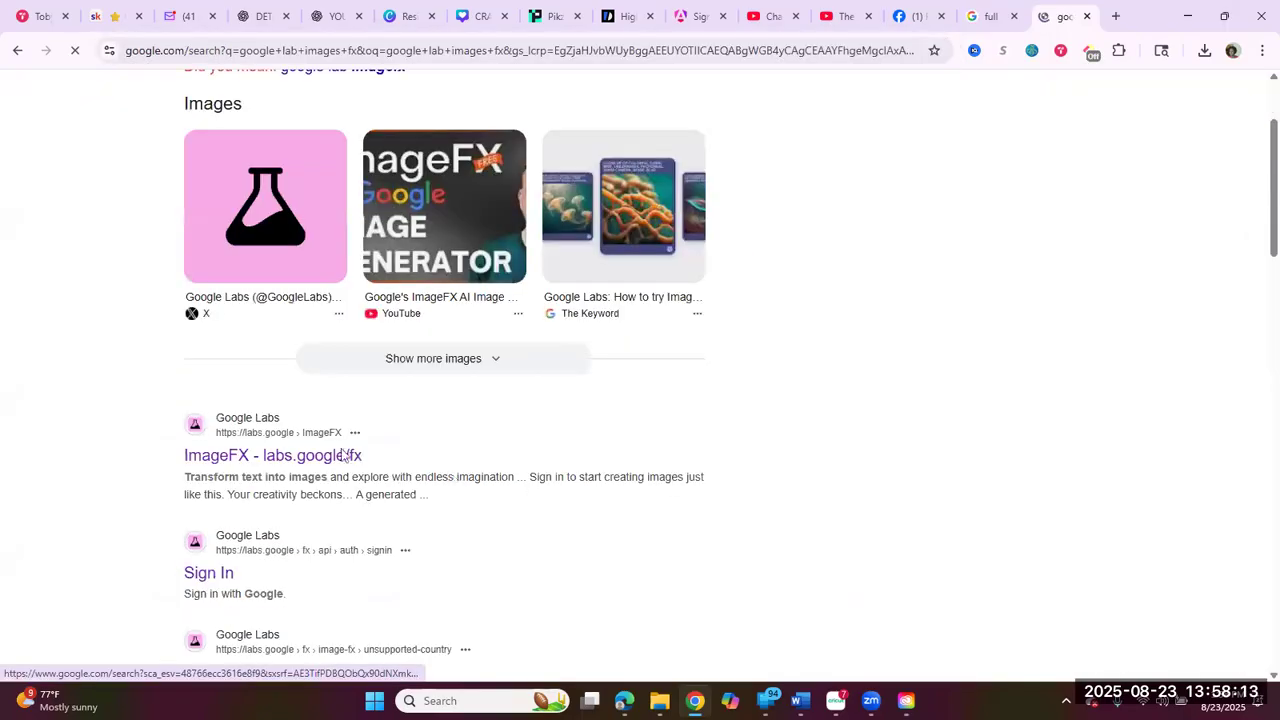
scroll(260, 390, down, 1)
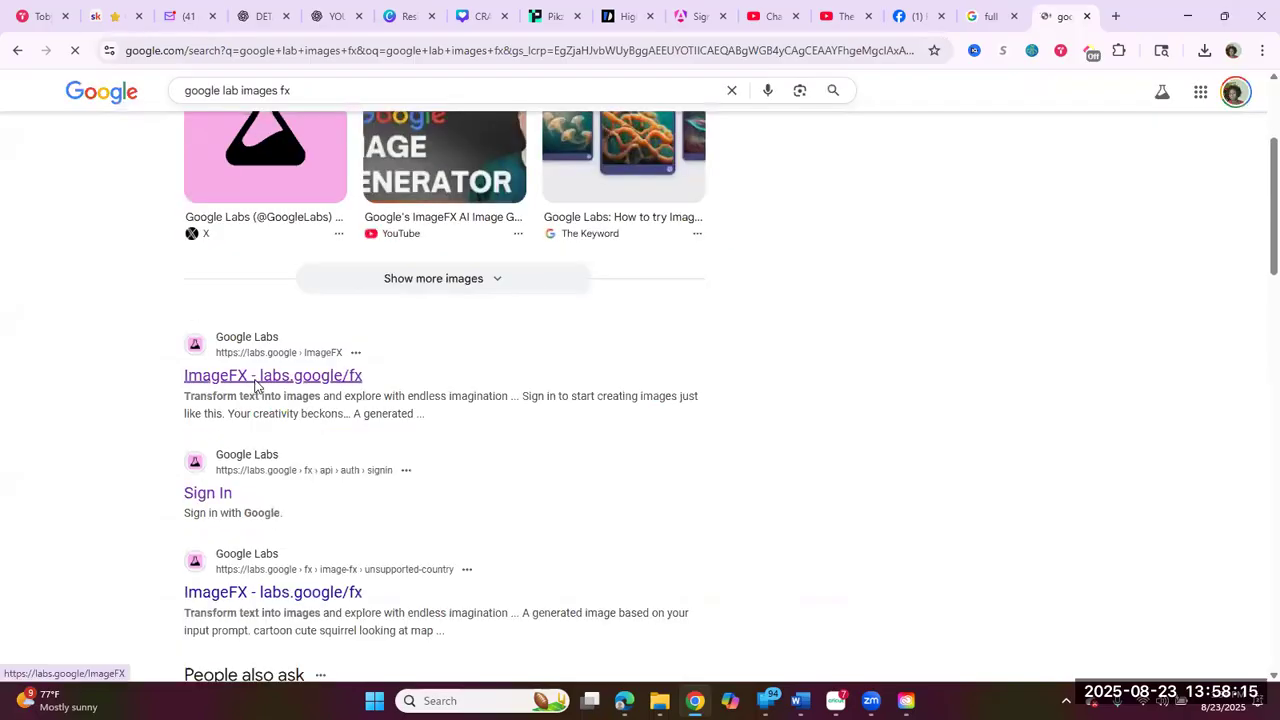
click(256, 384)
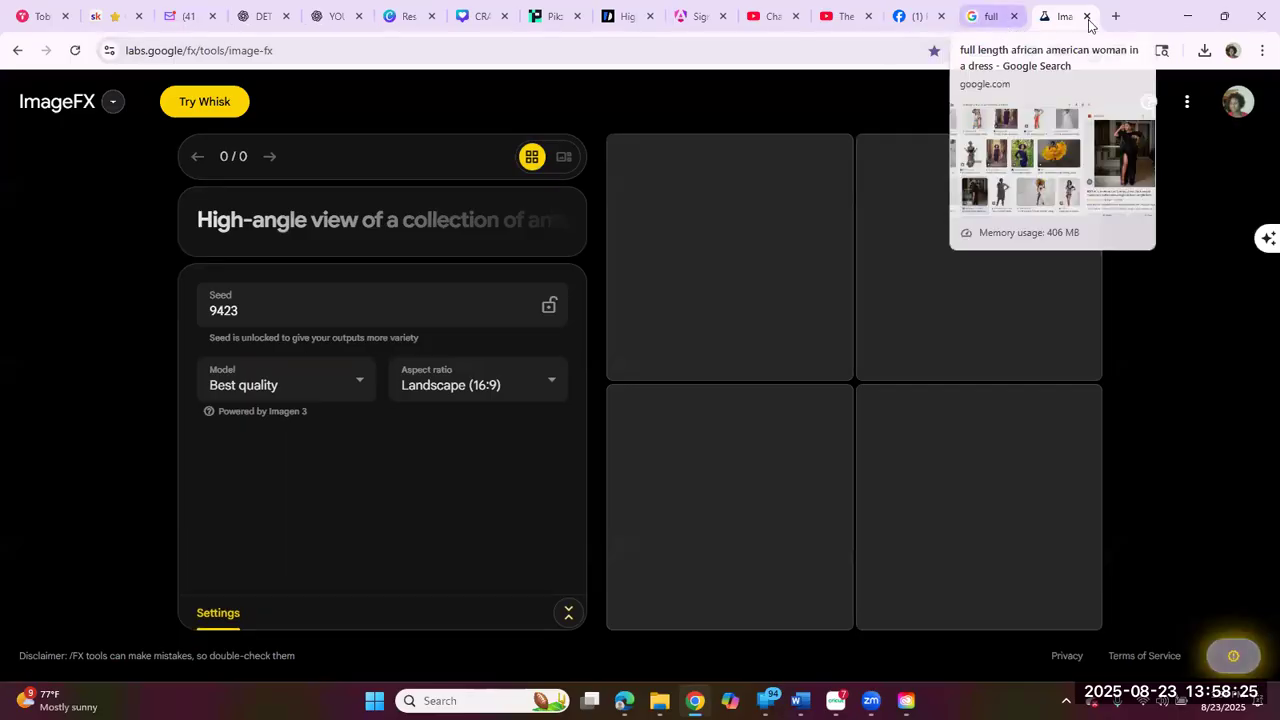
- Replace the ImageFX address with a Google search for 'image effects by google'
click(870, 44)
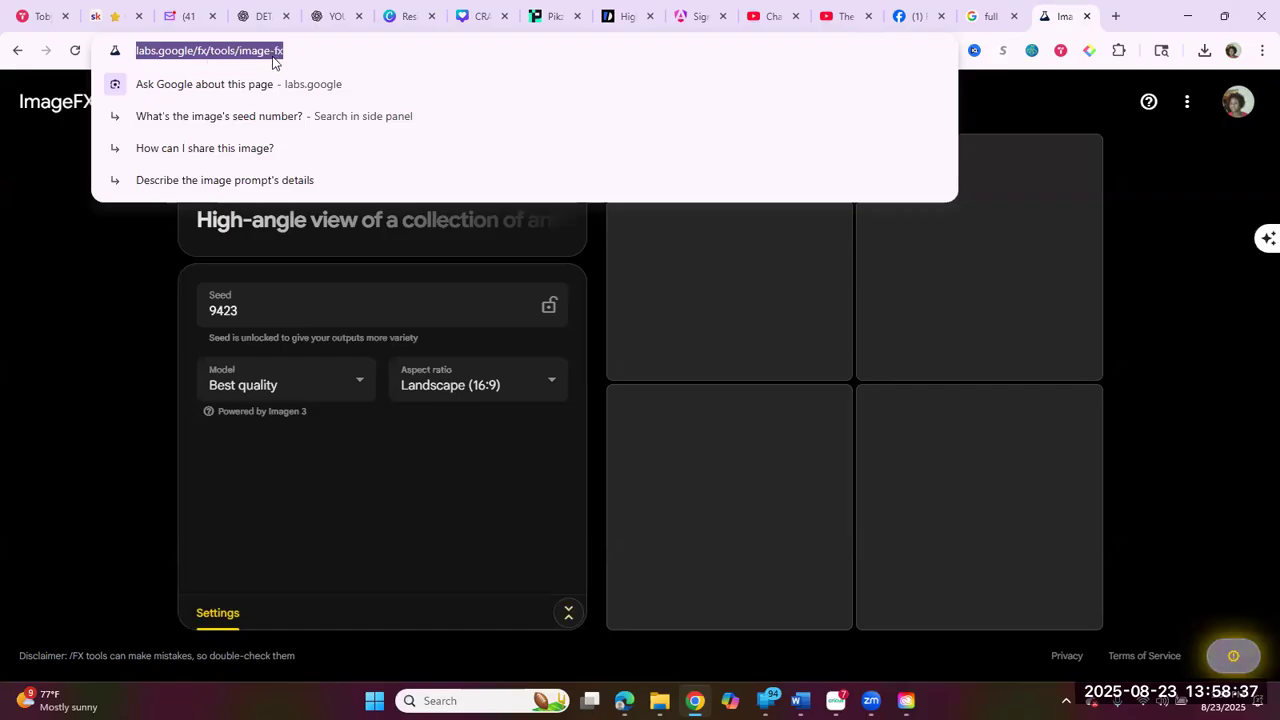
click(900, 49)
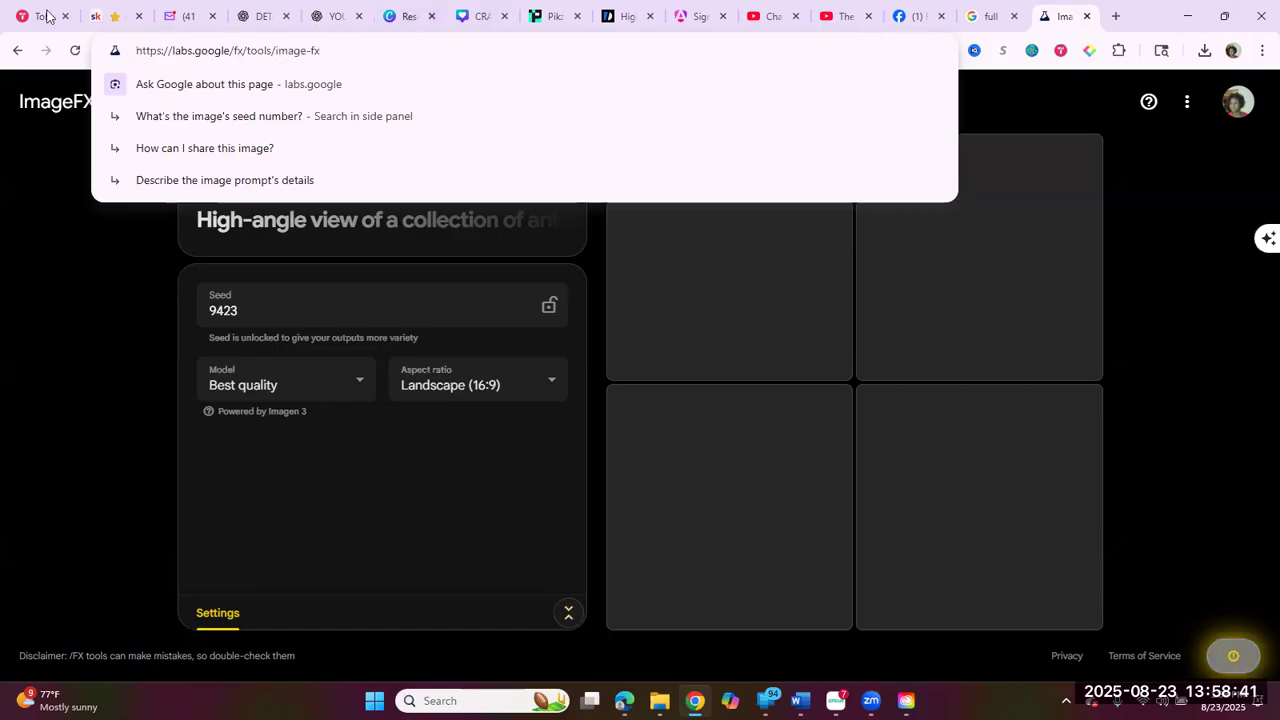
key(ctrl+a)
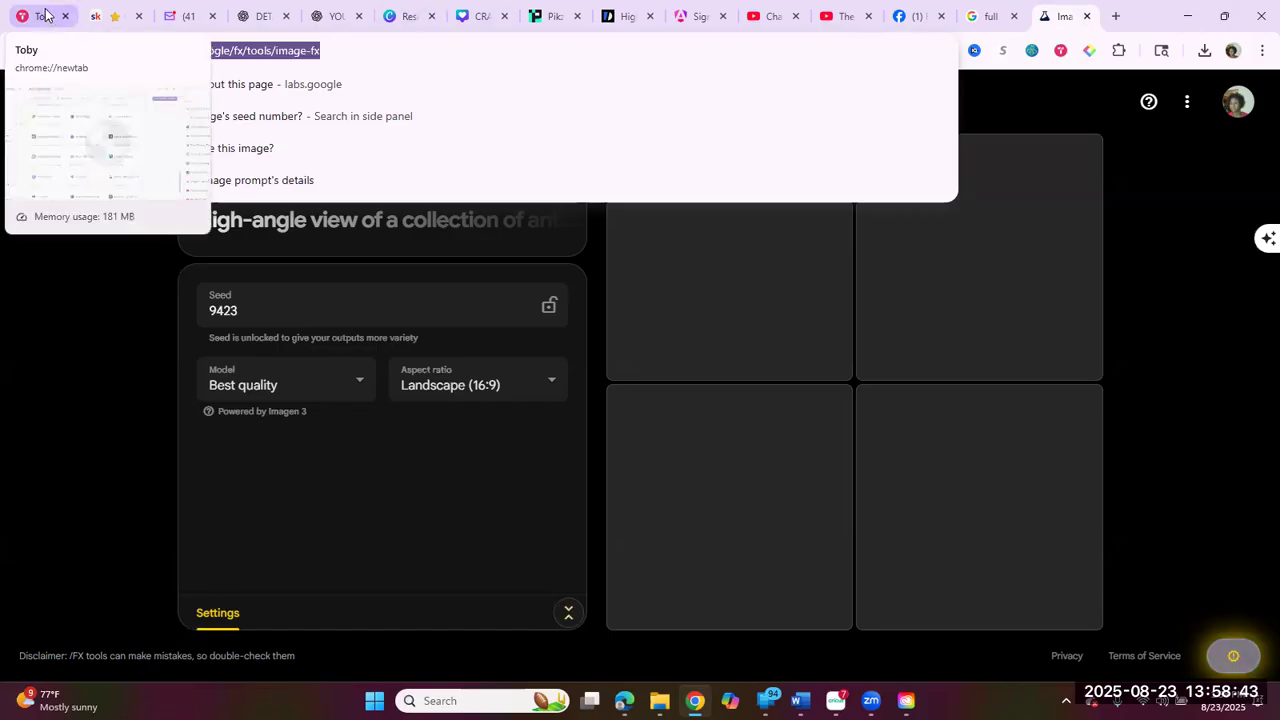
text(i)
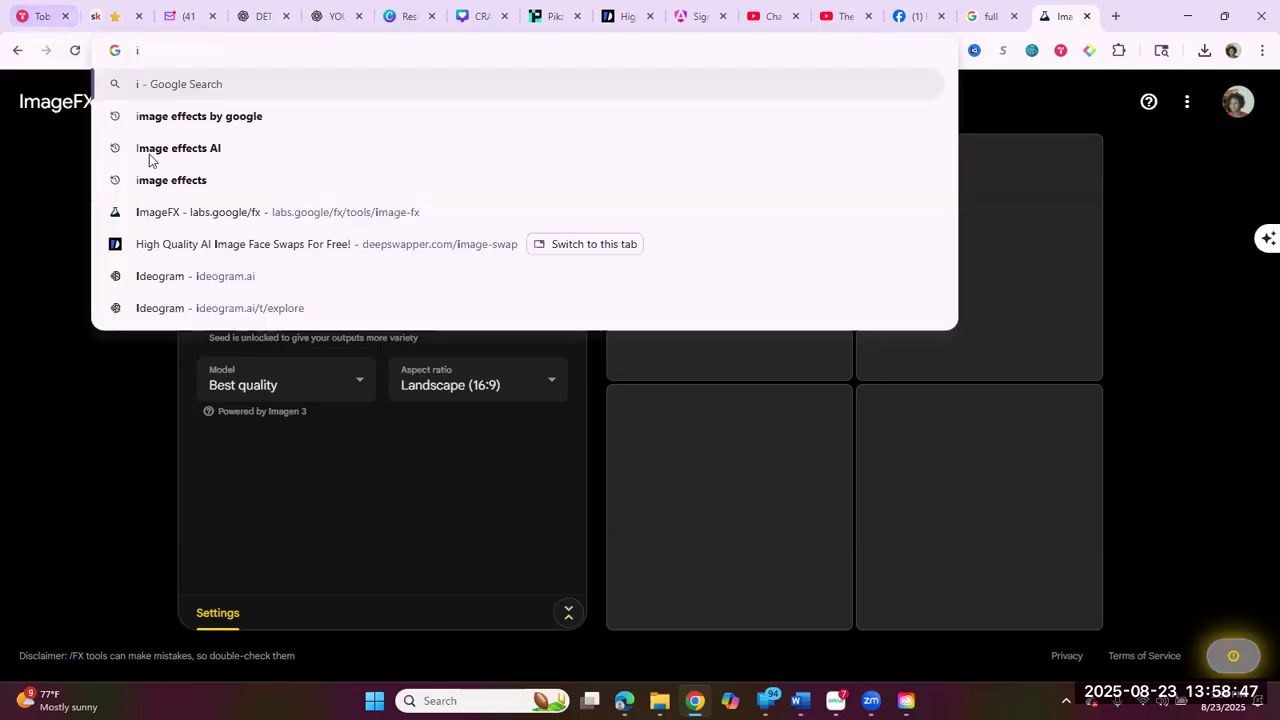
click(228, 118)
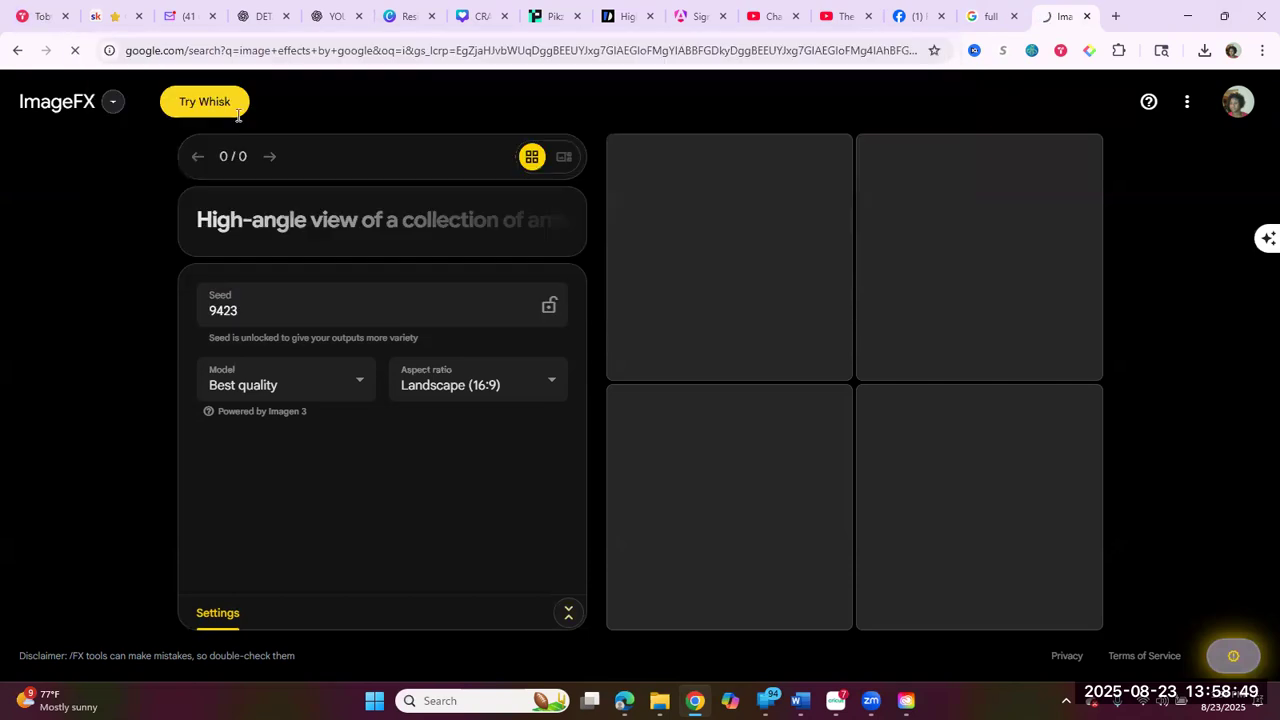